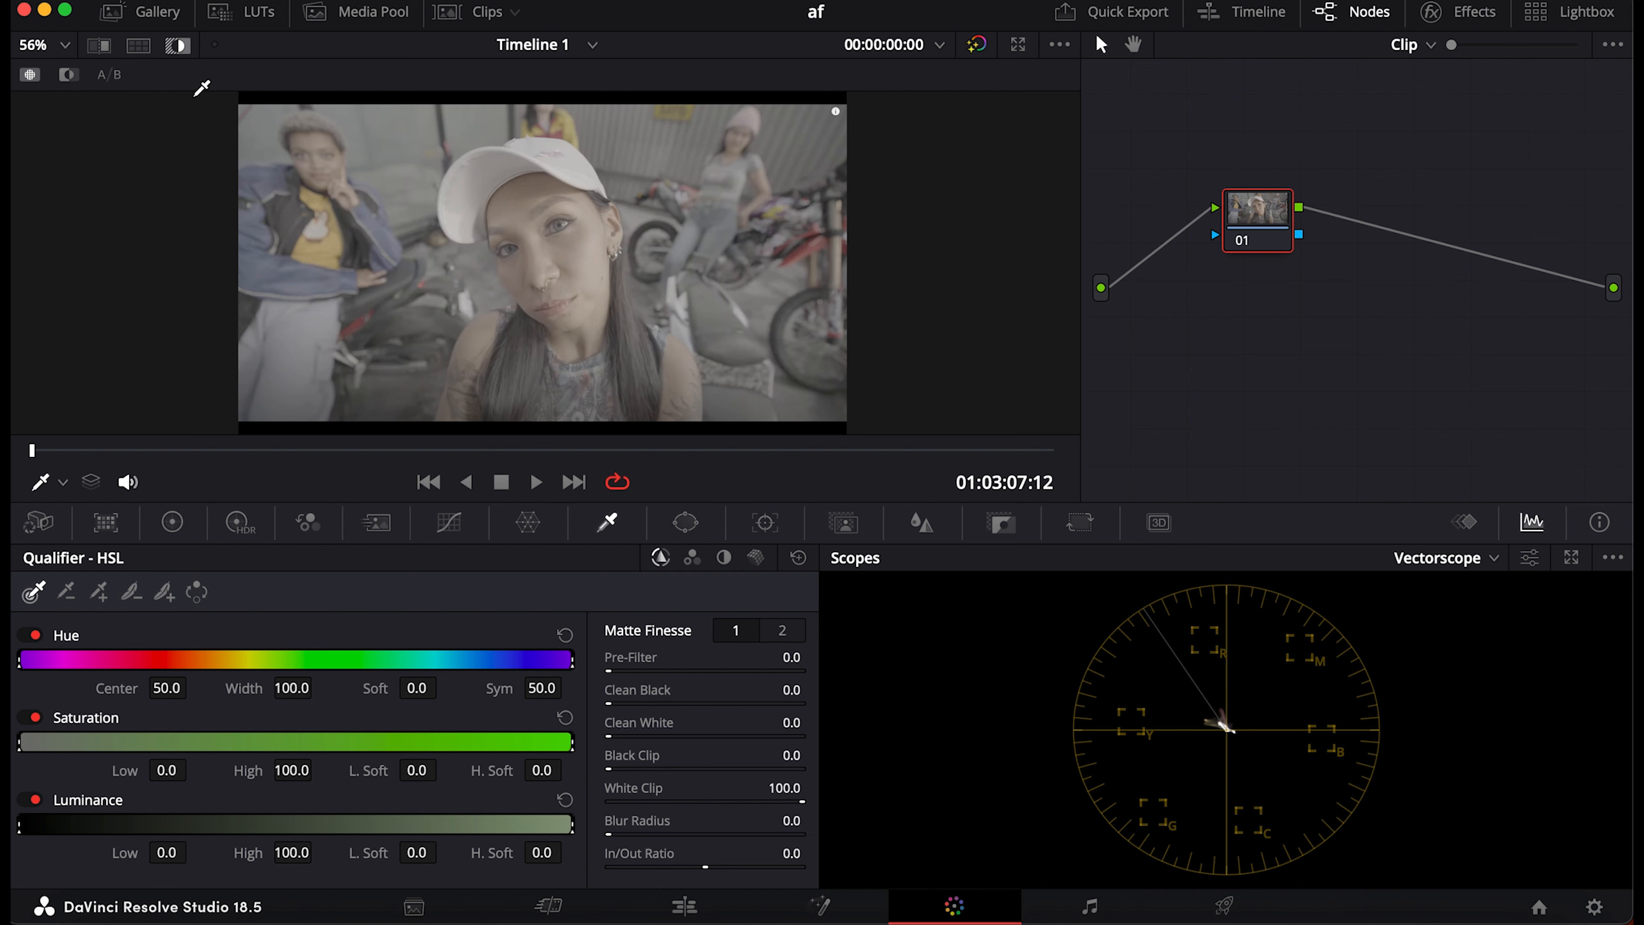
- Apply the SKIN_11.Sony F3 LUT from the MELAS FILM LUTS folder to node 01 and close the LUT browser
click(243, 12)
mouse_move(336, 356)
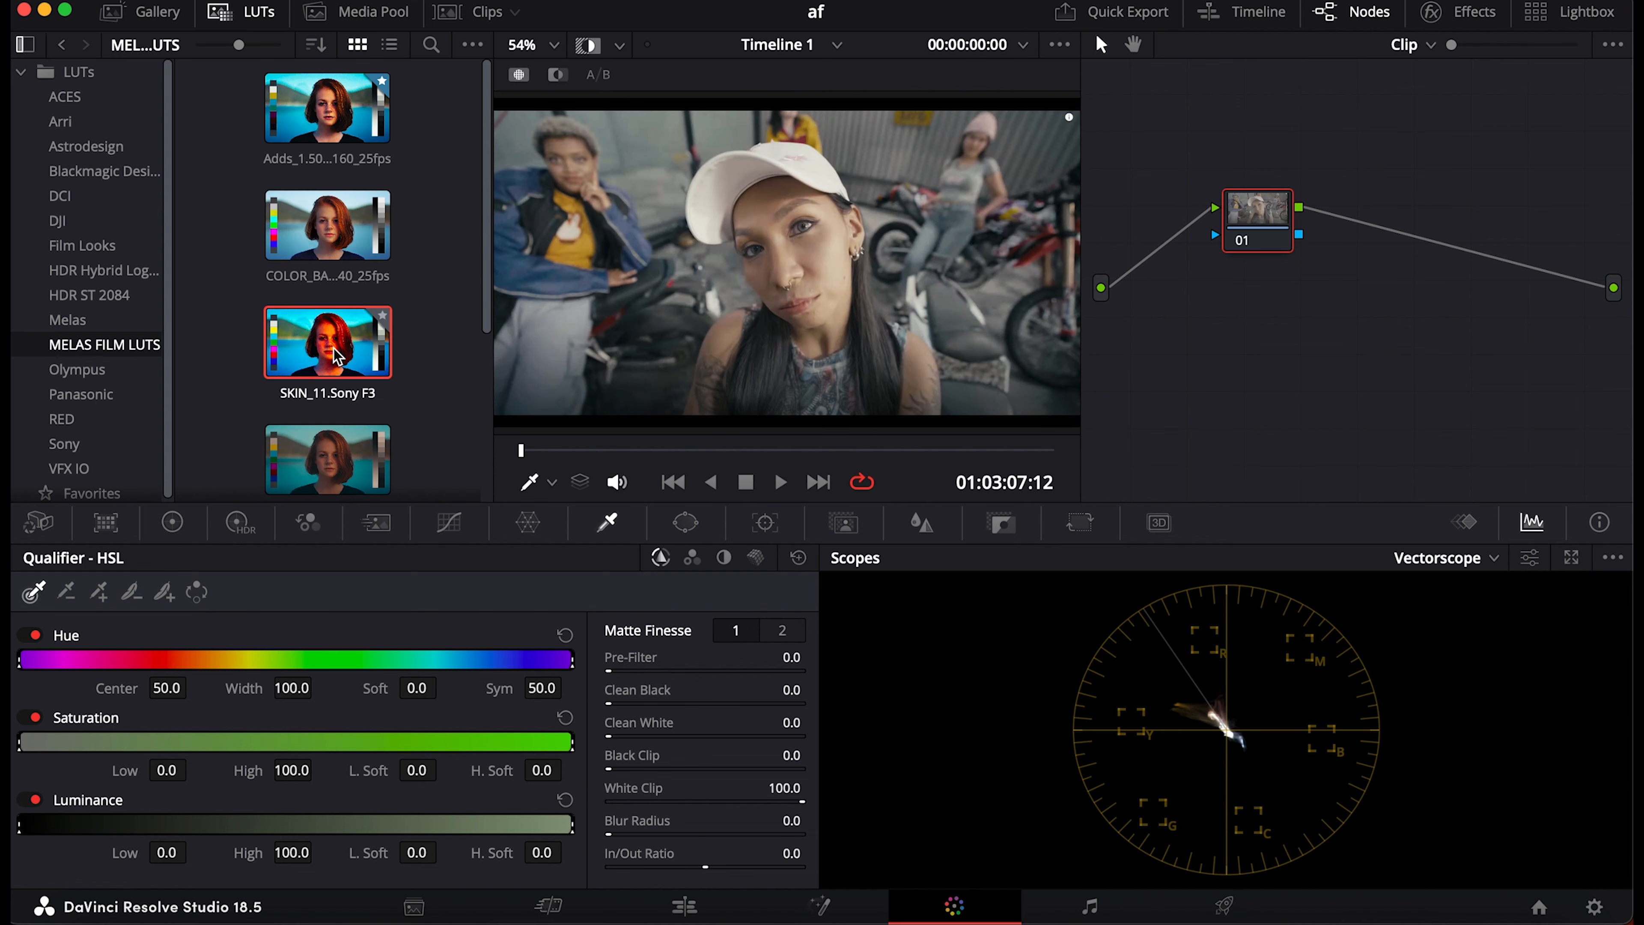
right_click(333, 353)
click(358, 355)
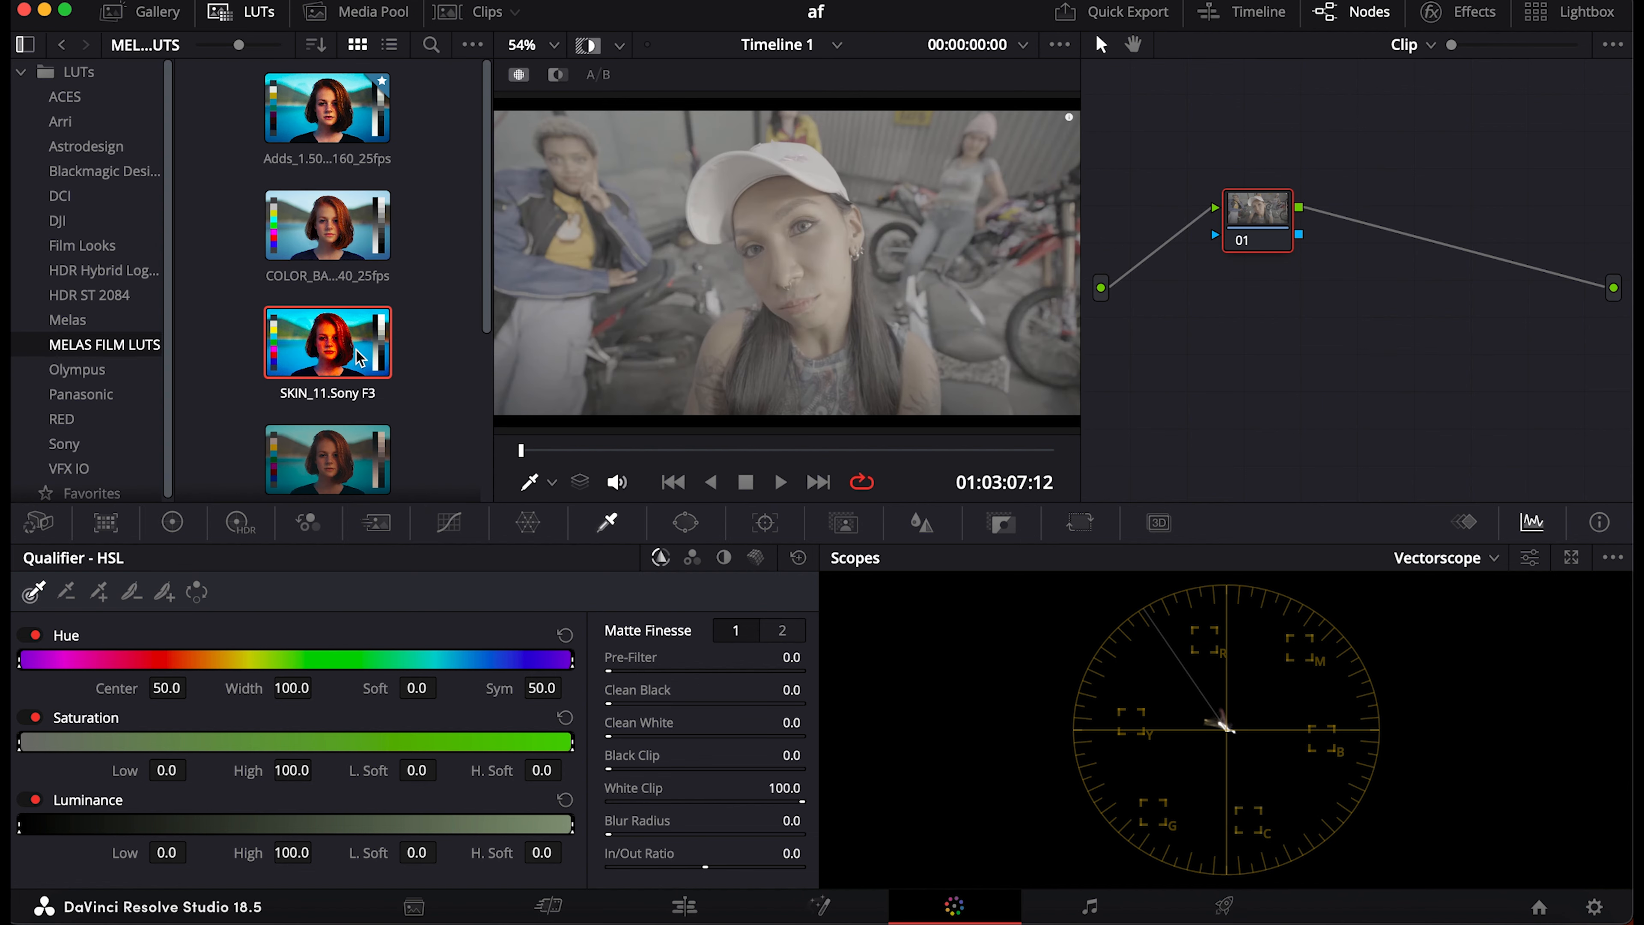
right_click(358, 358)
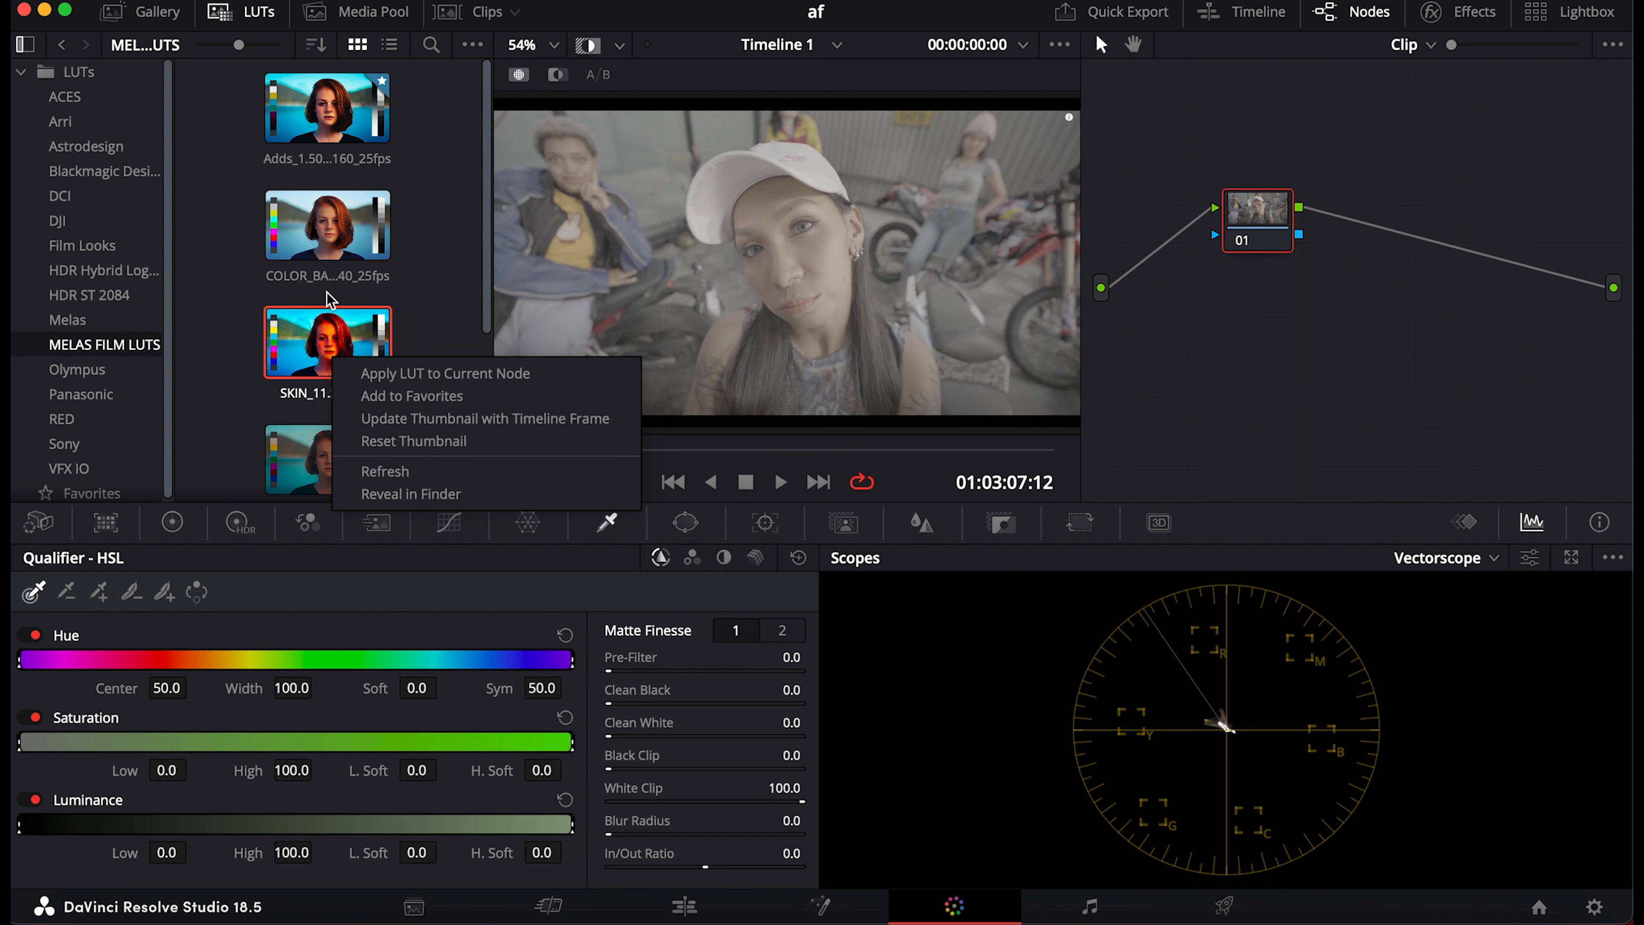
click(367, 373)
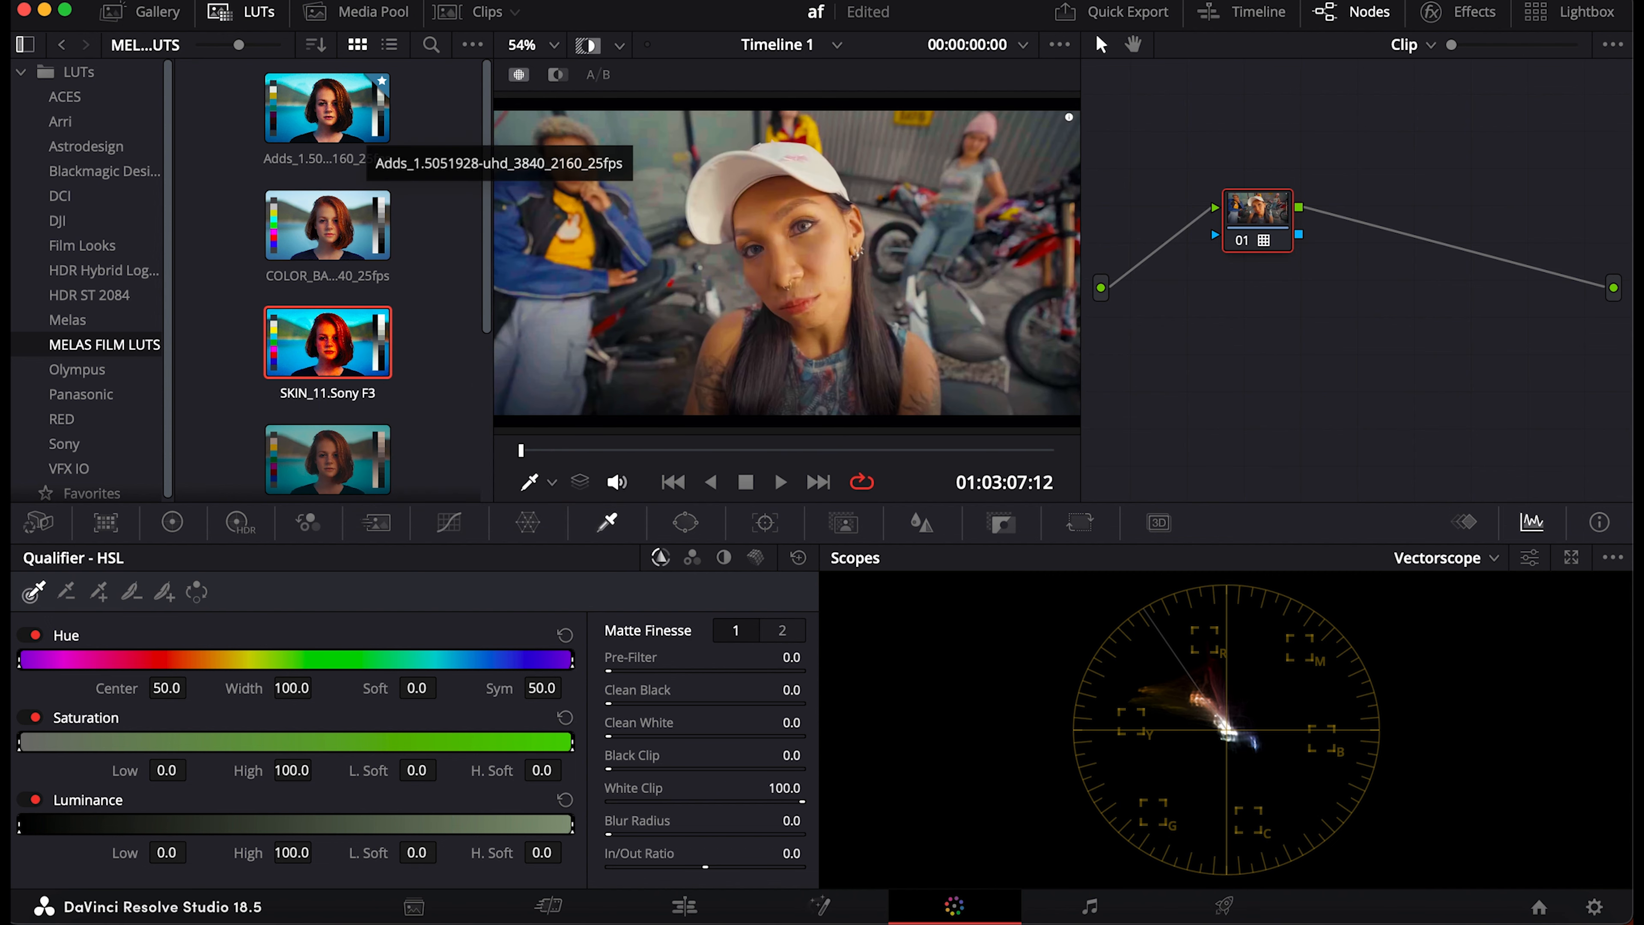
click(255, 11)
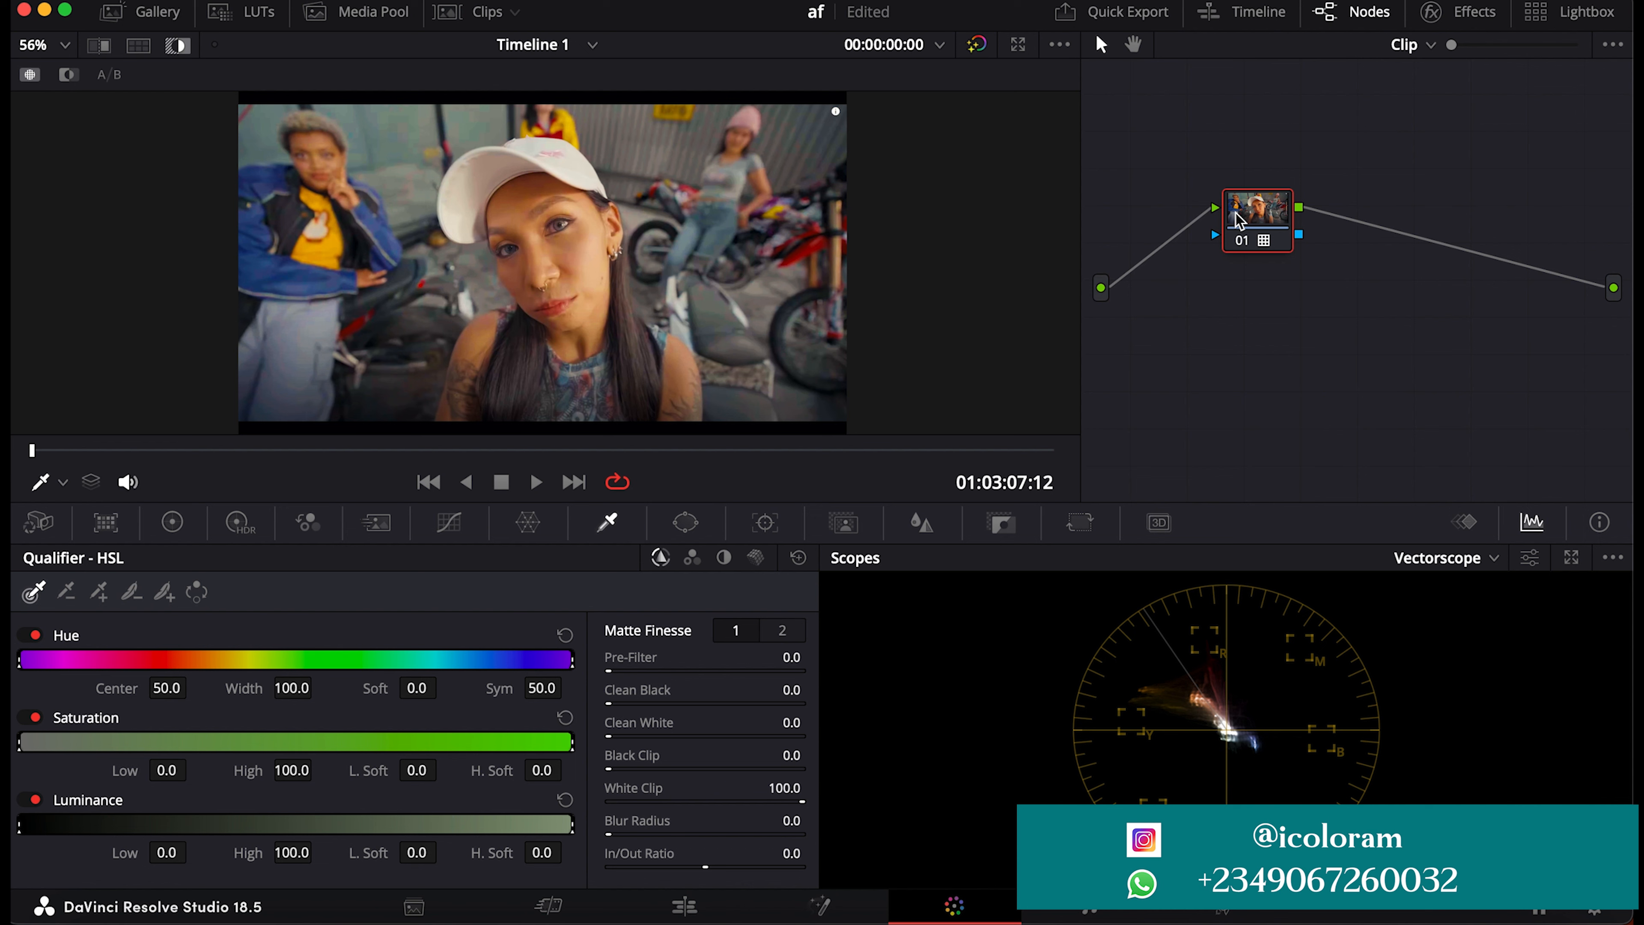
- Move the LUT node near the graph's output and insert a new serial node before it, placed close to the source input
key(ctrl+d)
key(ctrl+d)
drag(1236, 214, 1500, 311)
key(shift+s)
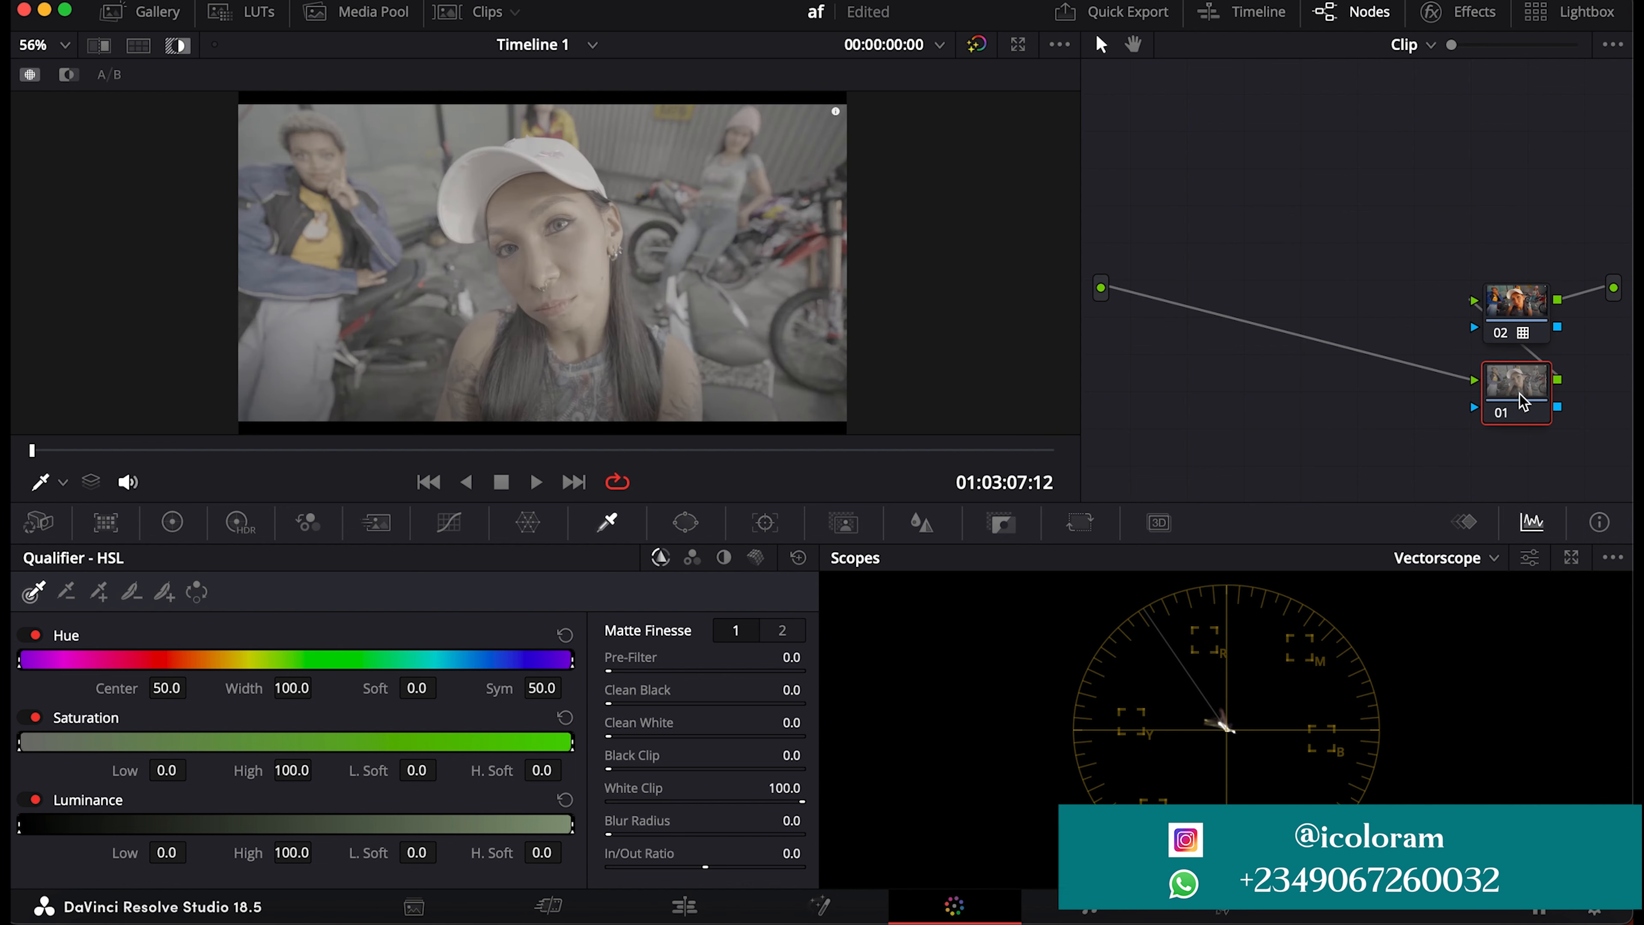
drag(1521, 394, 1252, 263)
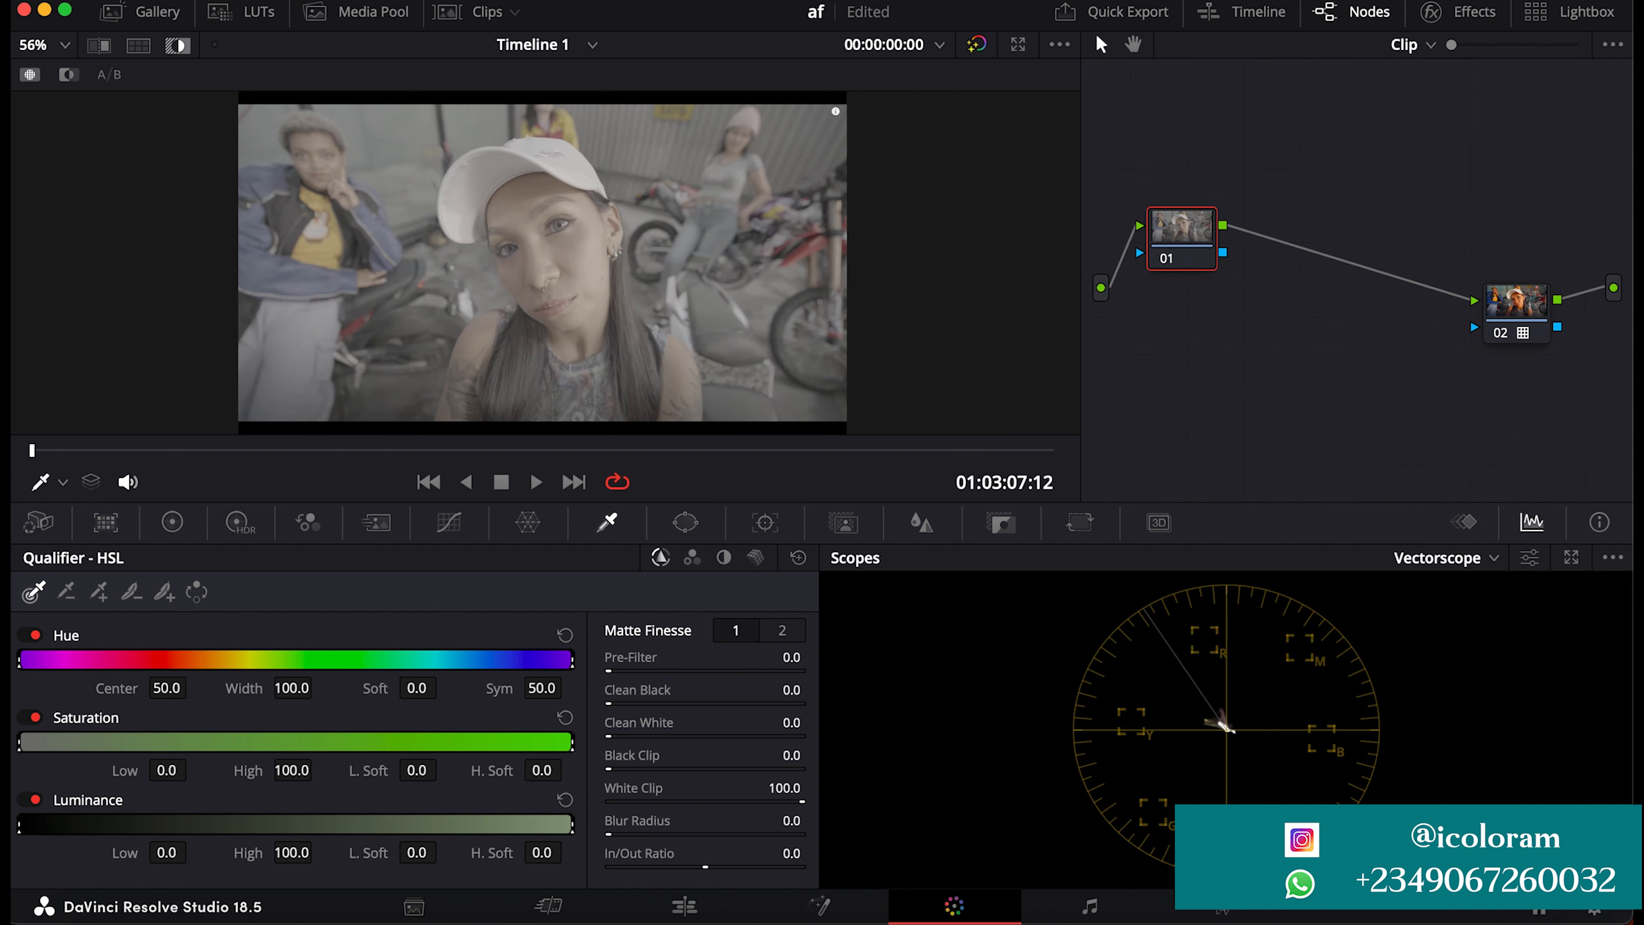
- Sample the front woman's facial skin with the HSL qualifier on node 01 and show the selection in Highlight view
click(177, 45)
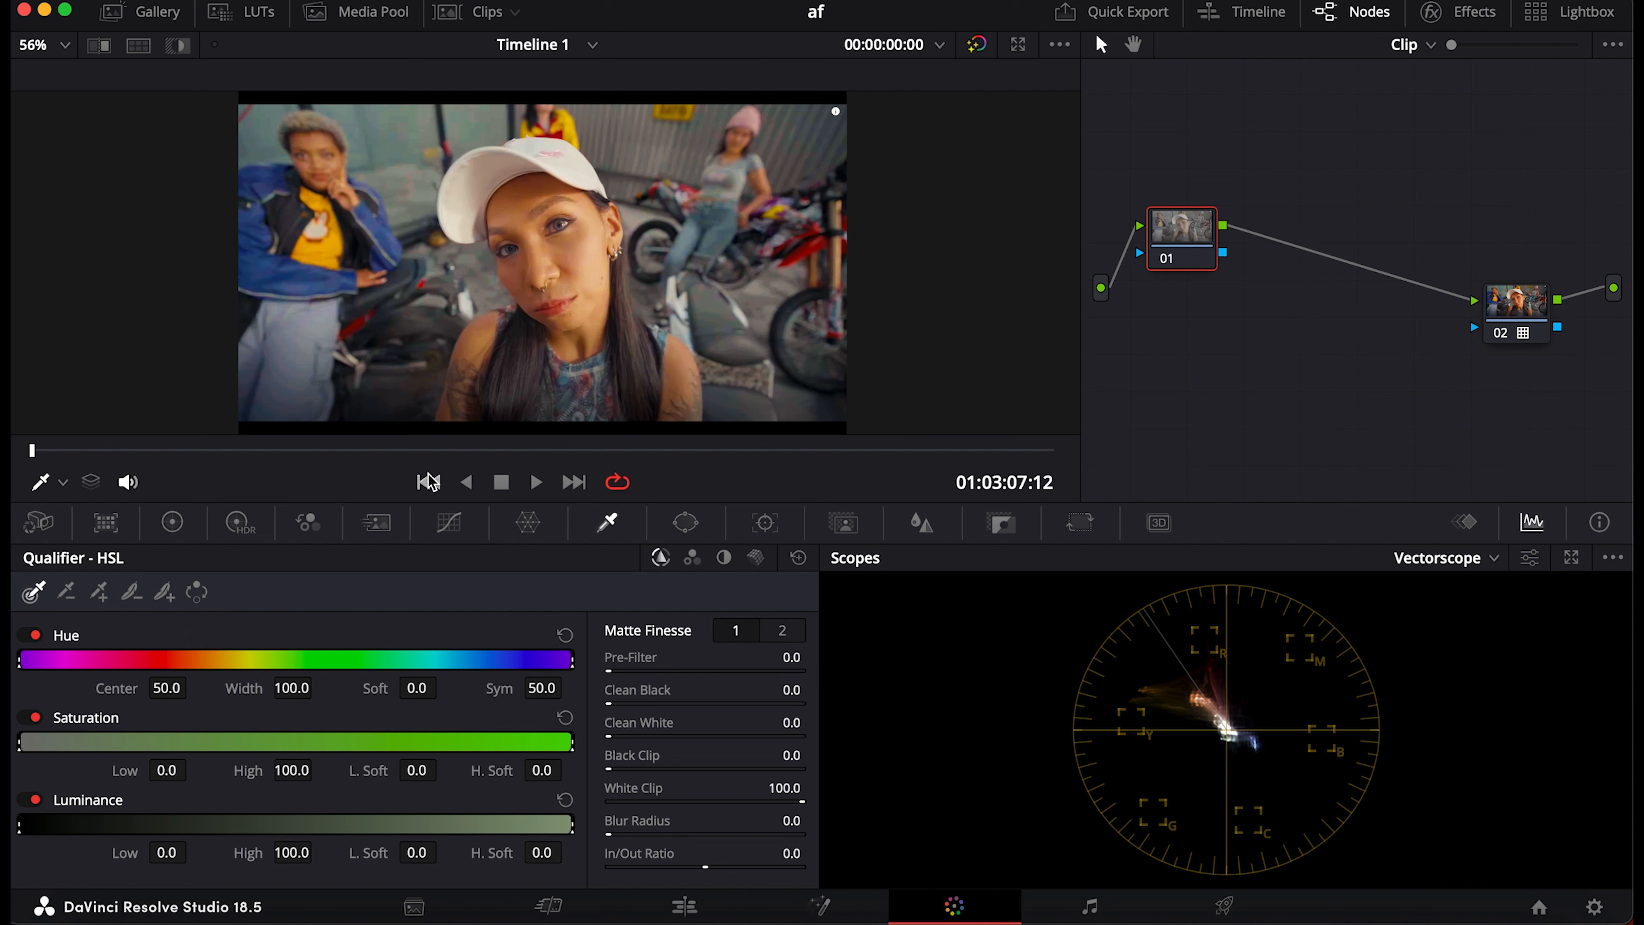
click(533, 232)
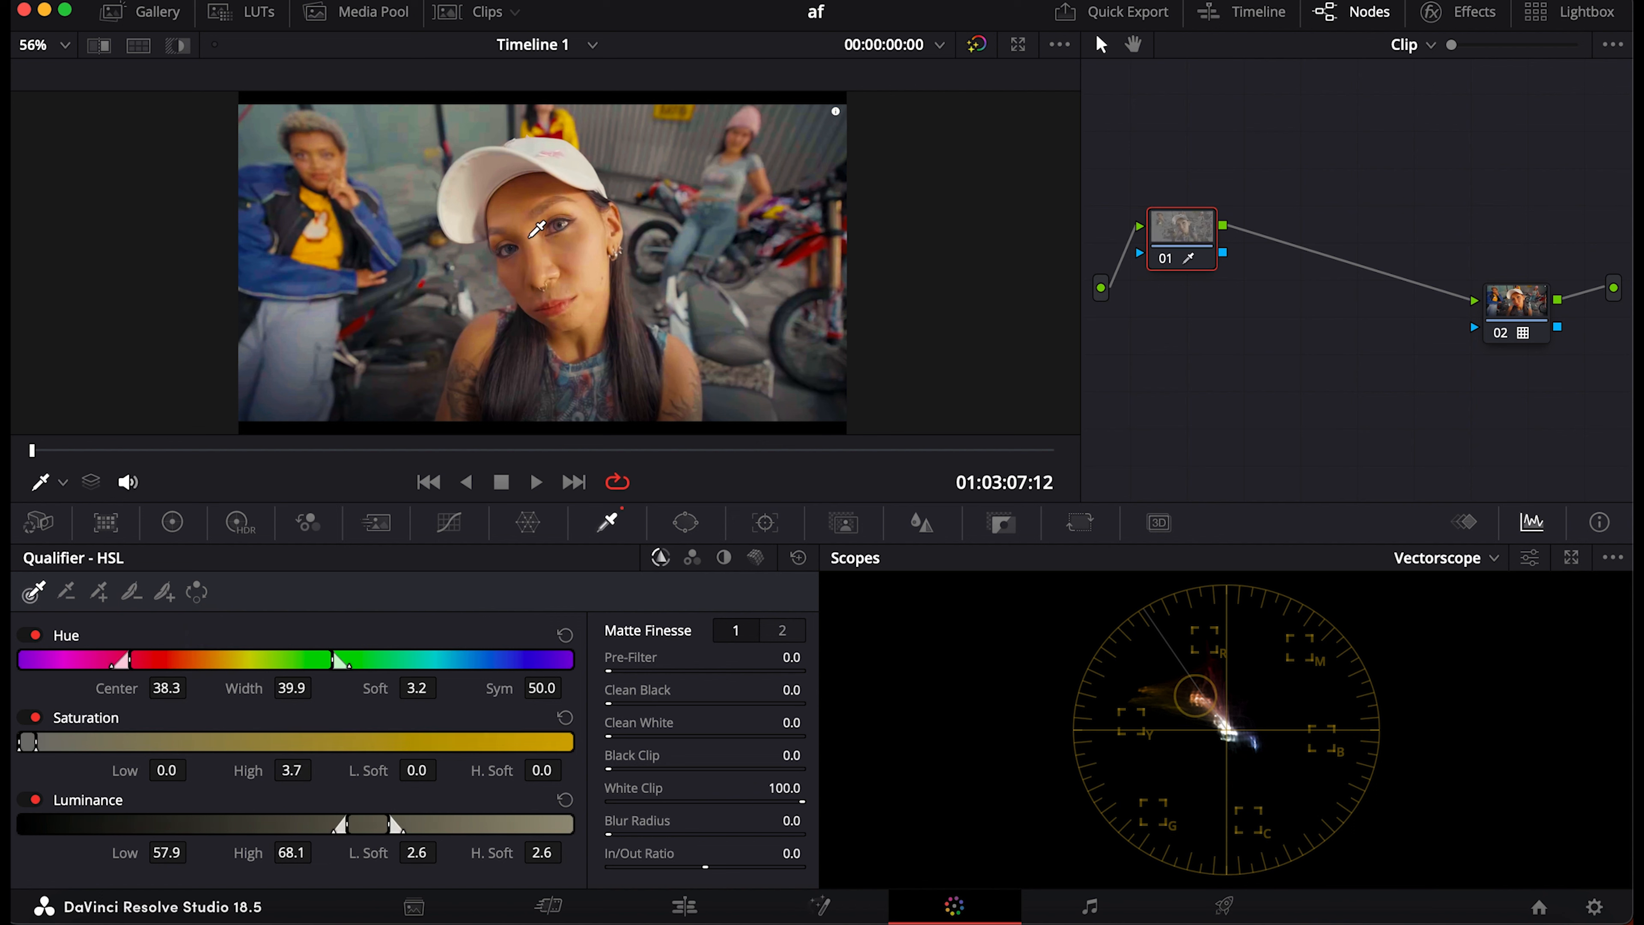
drag(529, 237, 578, 250)
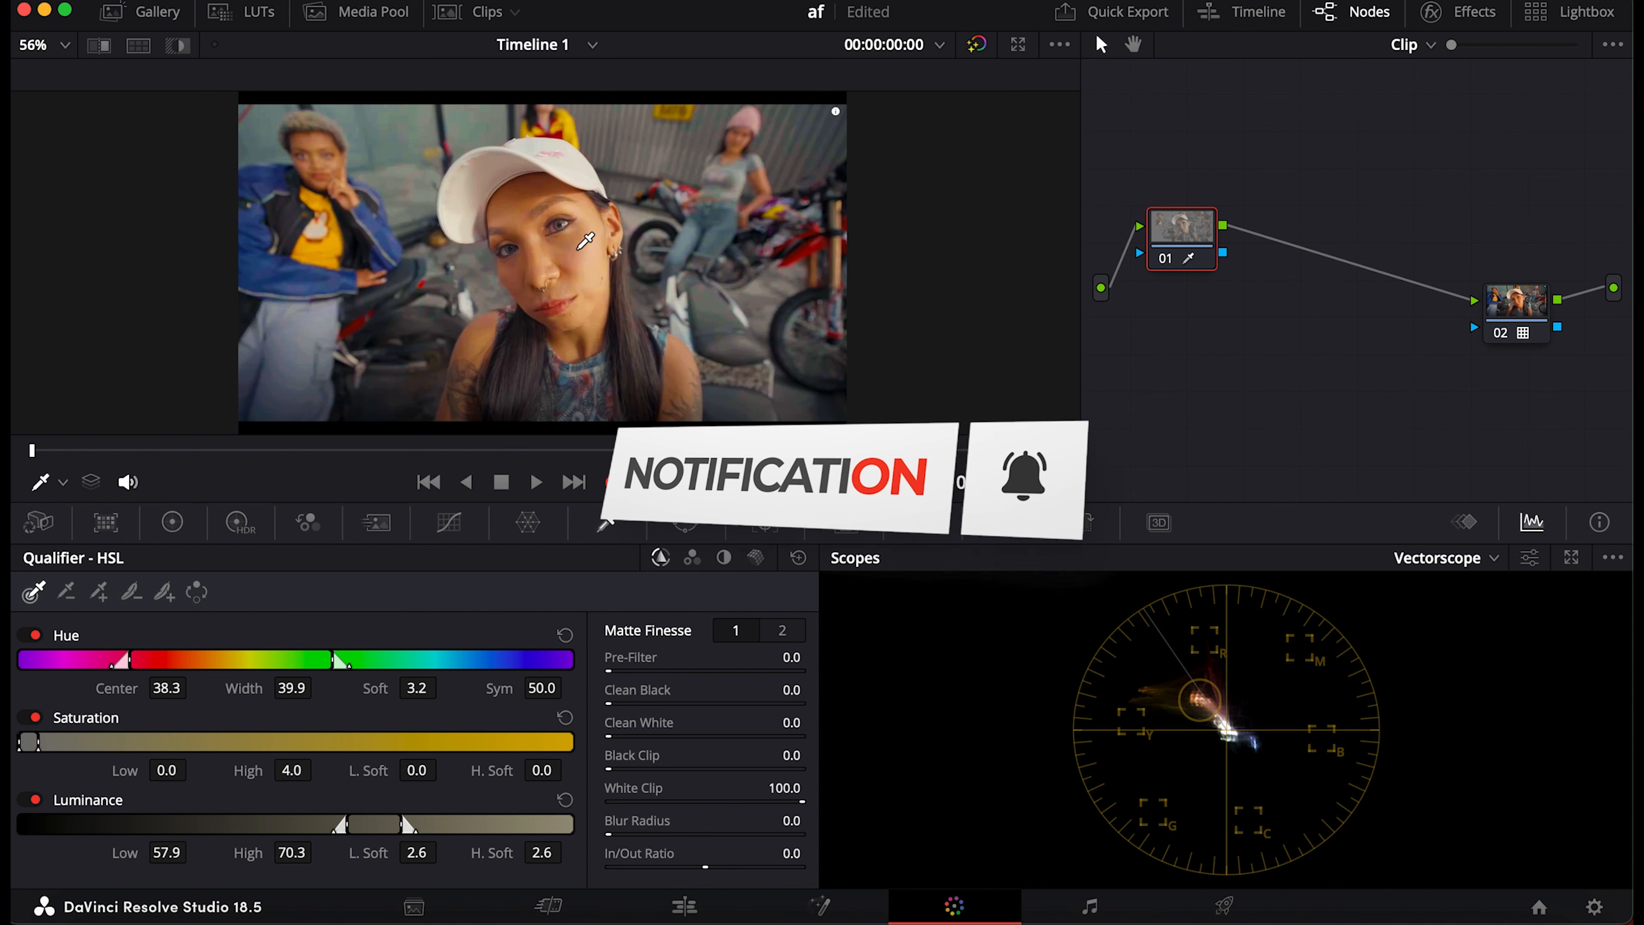
key(shift+h)
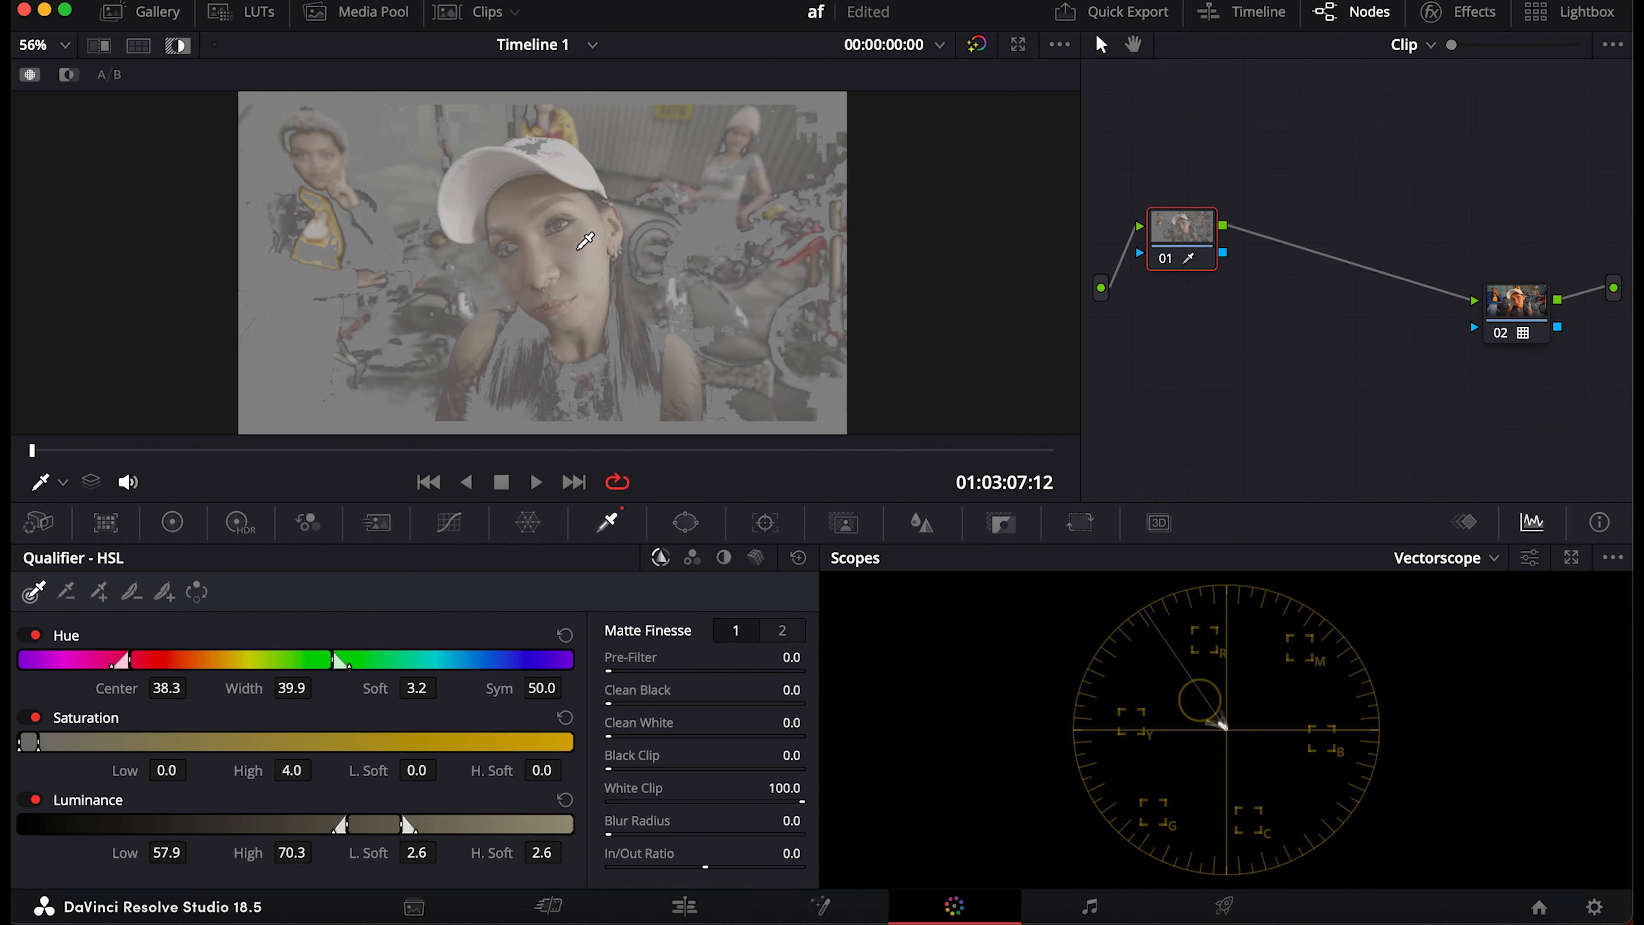
click(179, 46)
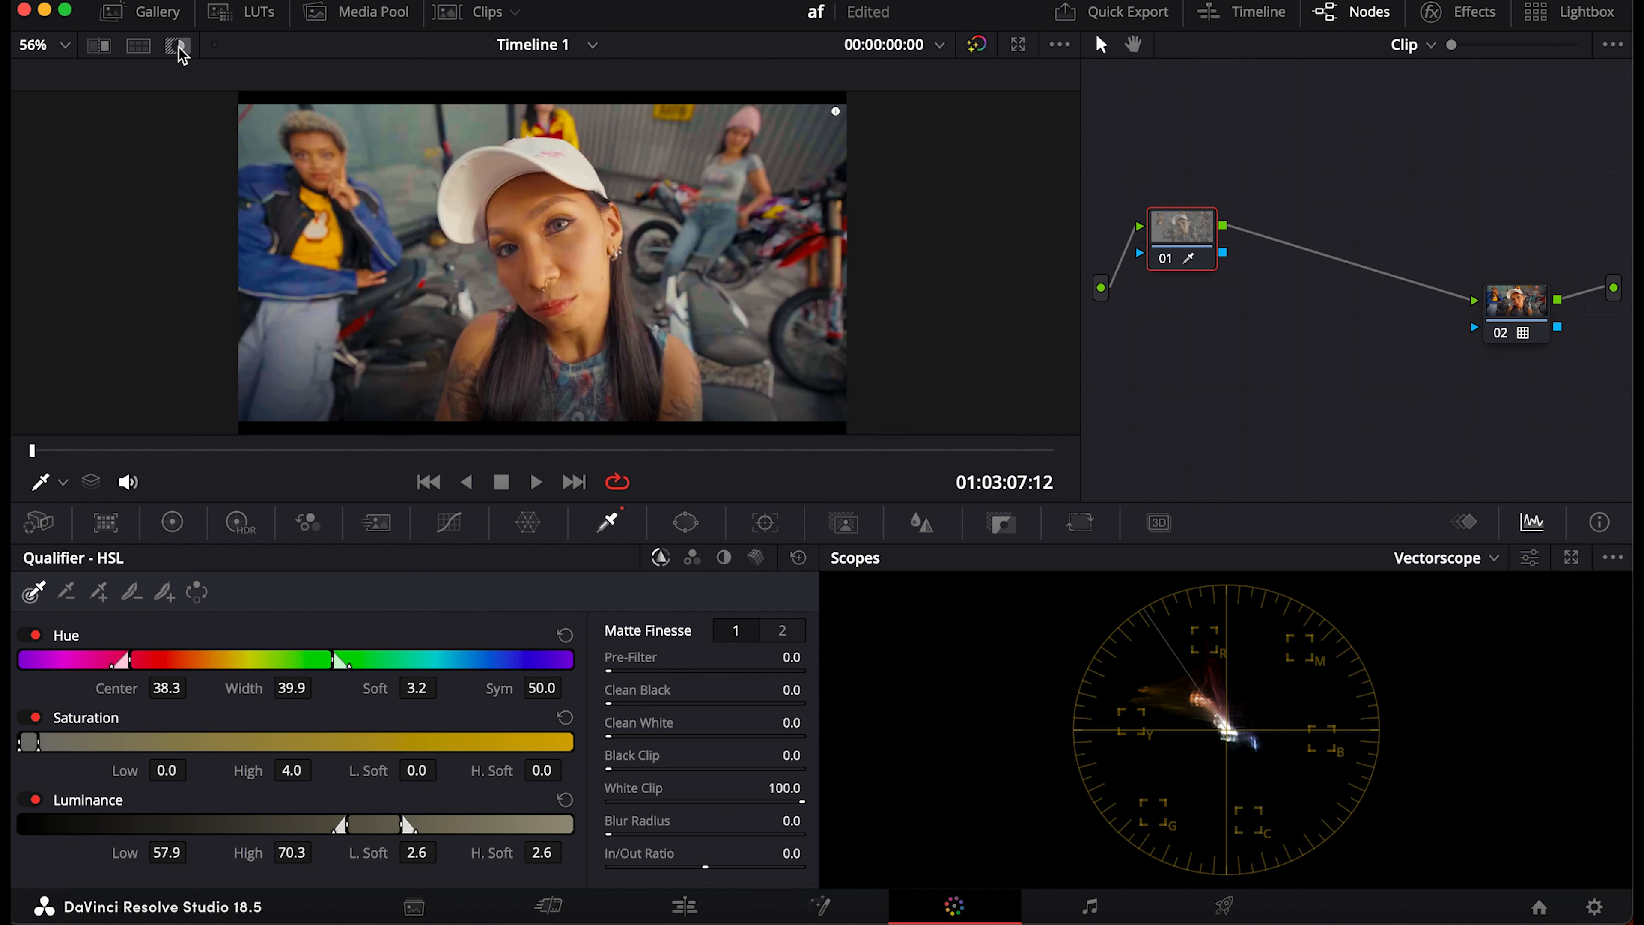
click(179, 47)
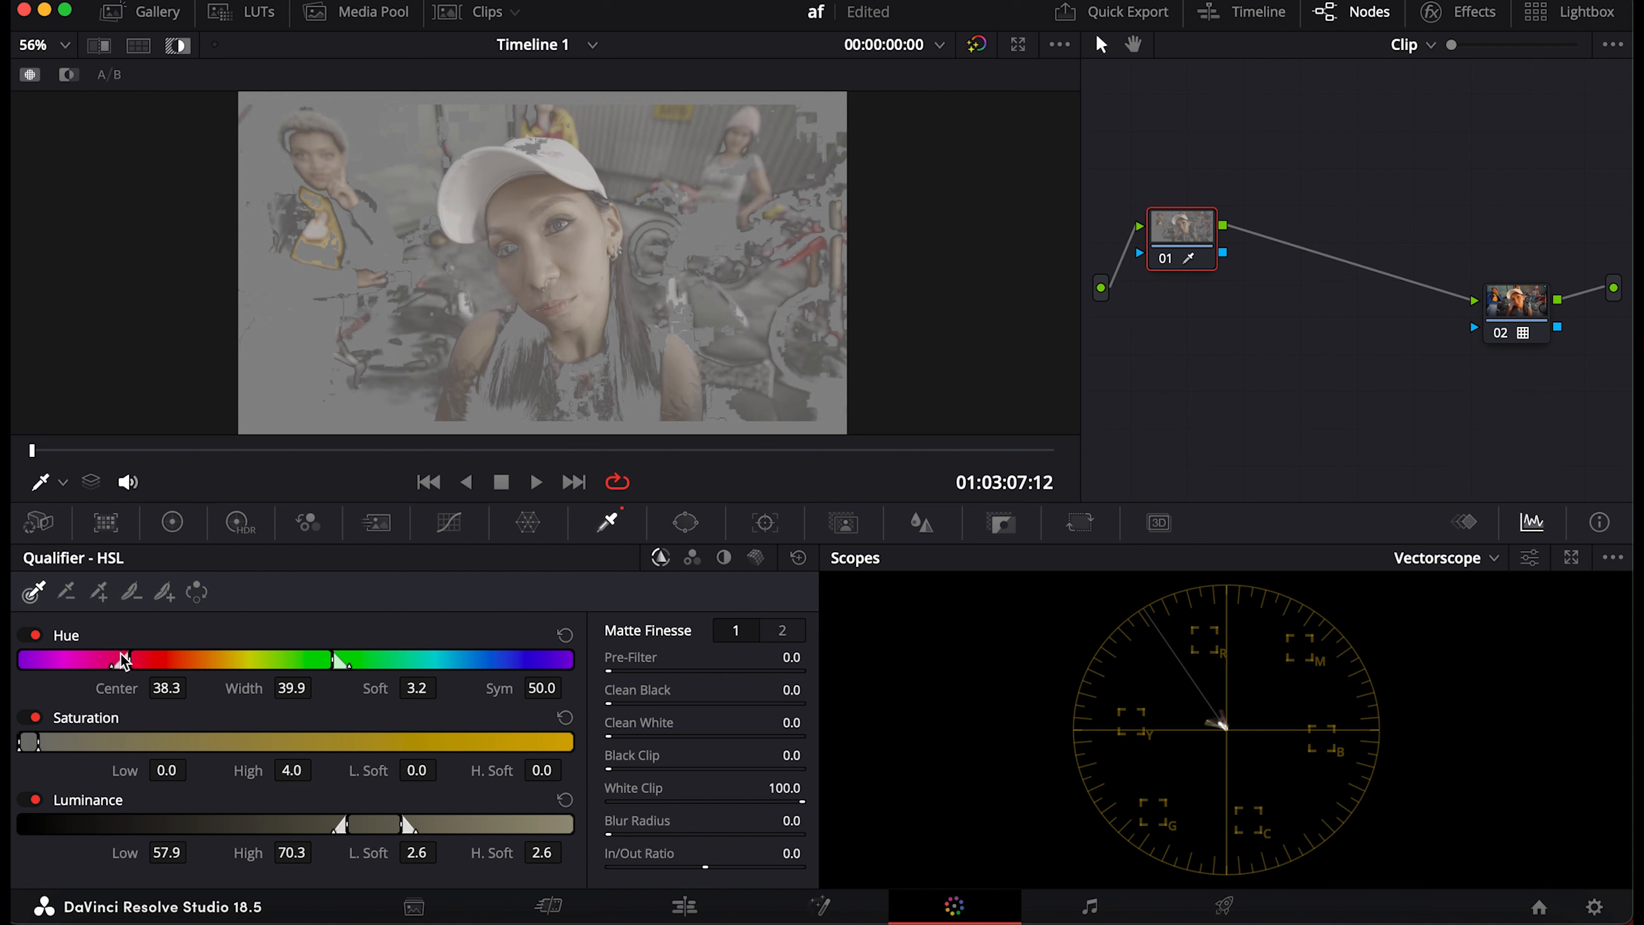
- Narrow the qualifier's hue range around the skin tones to a center of 37.1 and a width of 6.4
mouse_move(133, 655)
mouse_down()
mouse_move(191, 654)
mouse_move(152, 658)
mouse_up()
drag(145, 661, 217, 661)
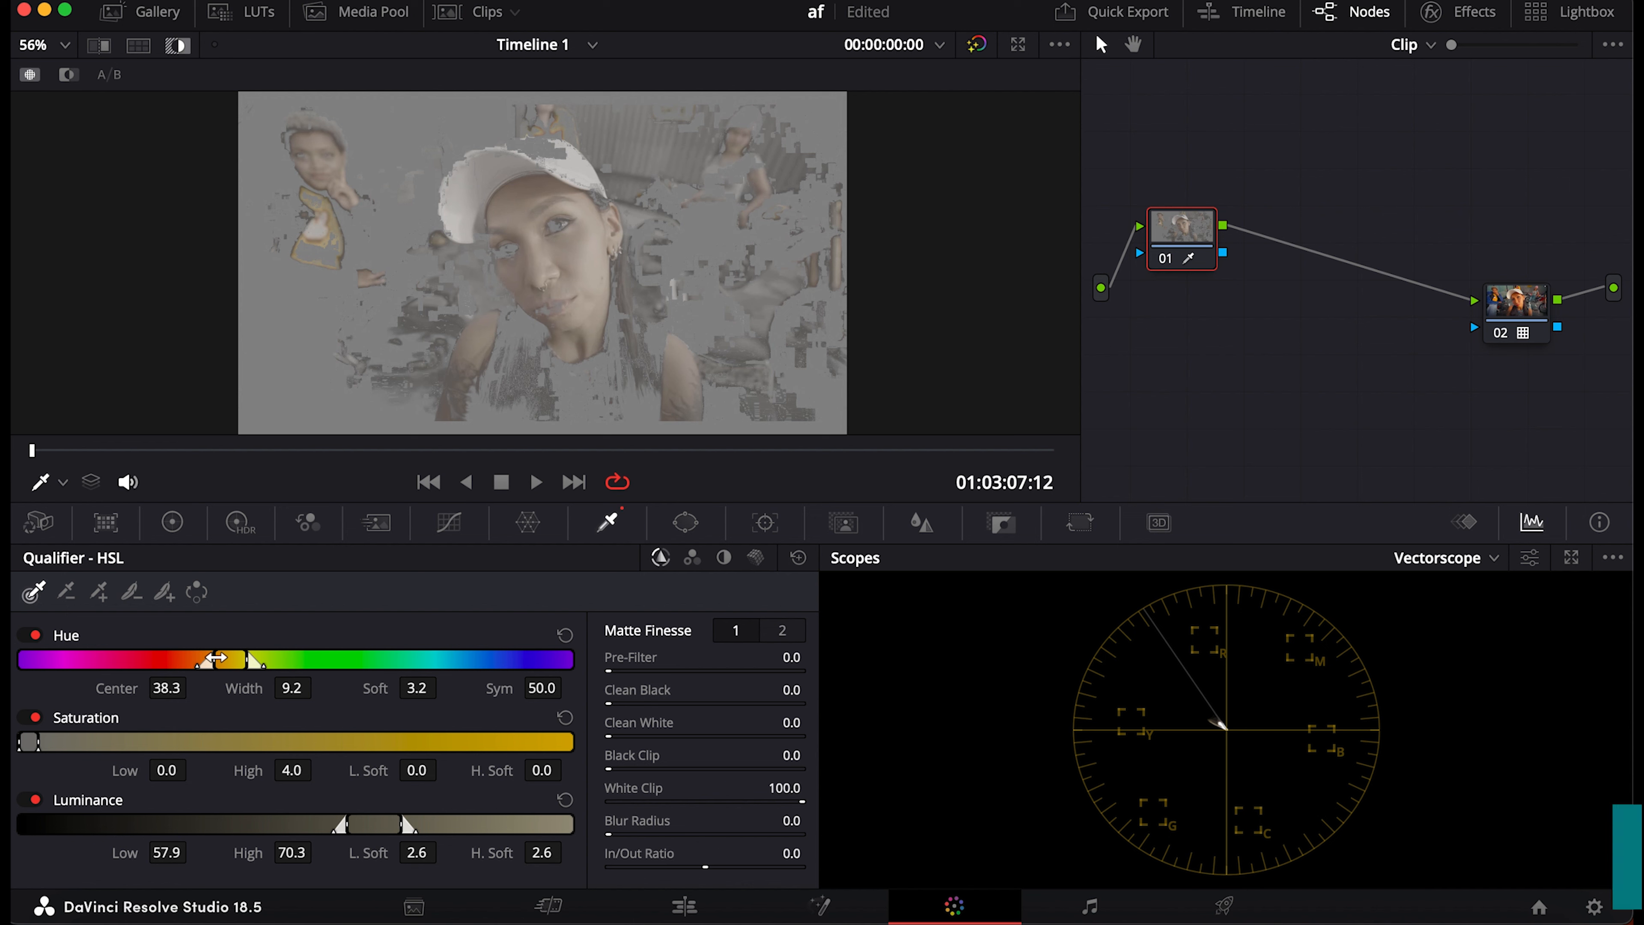
drag(217, 660, 221, 660)
- Raise the qualifier's low saturation limit to 0.8 to drop the neutral areas from the skin selection
click(195, 769)
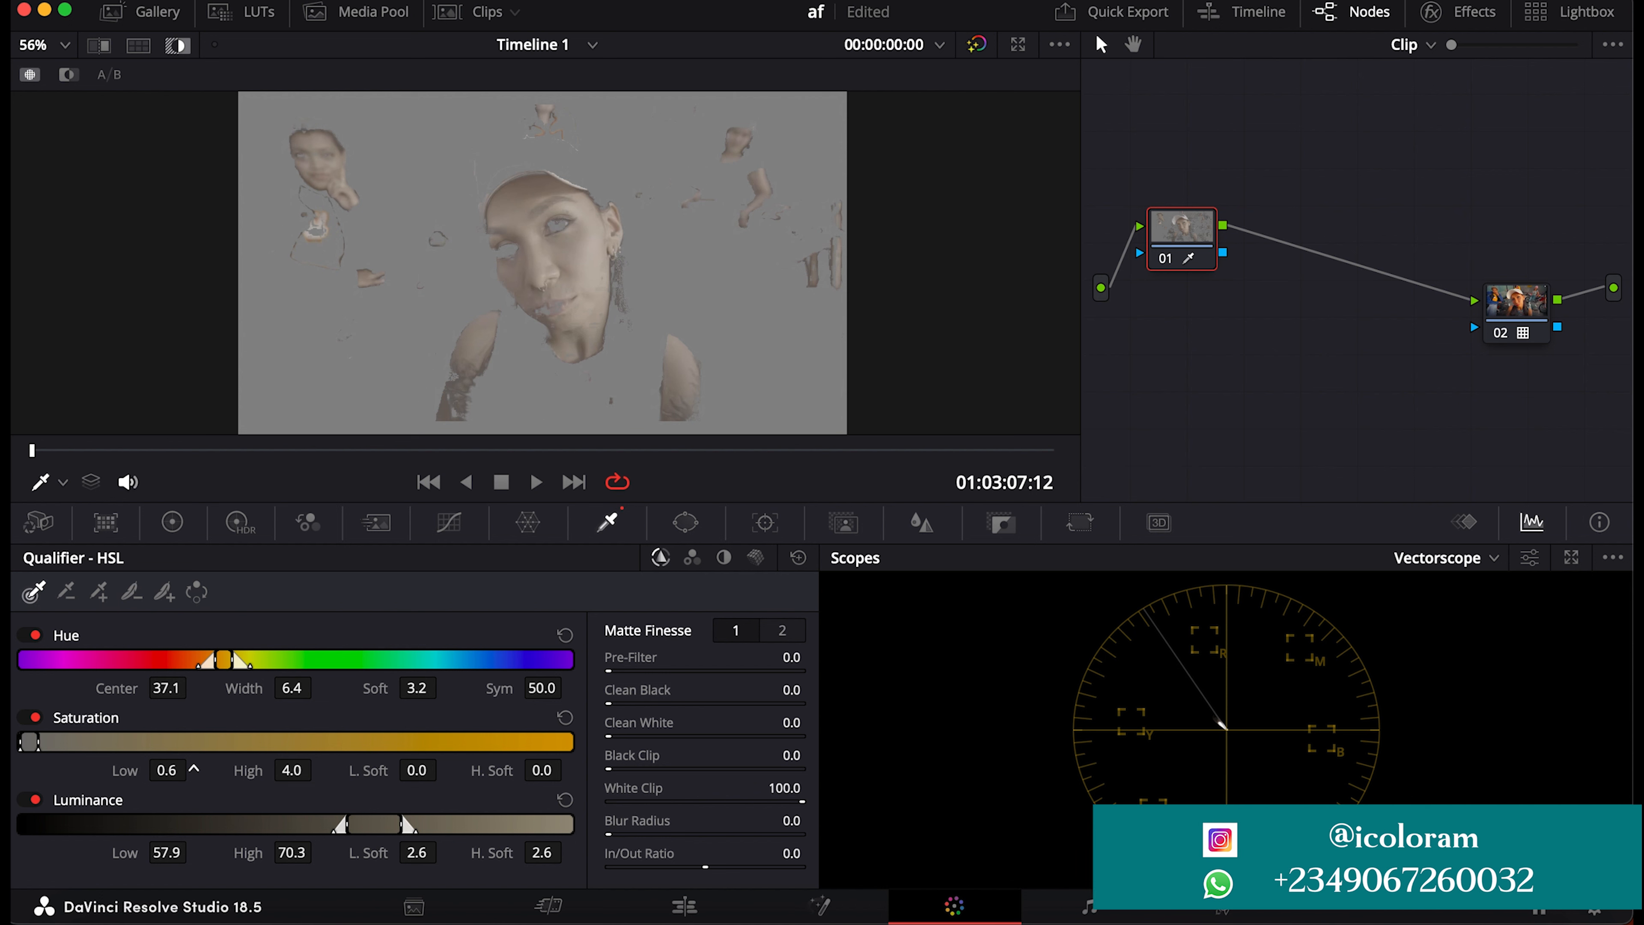
click(194, 769)
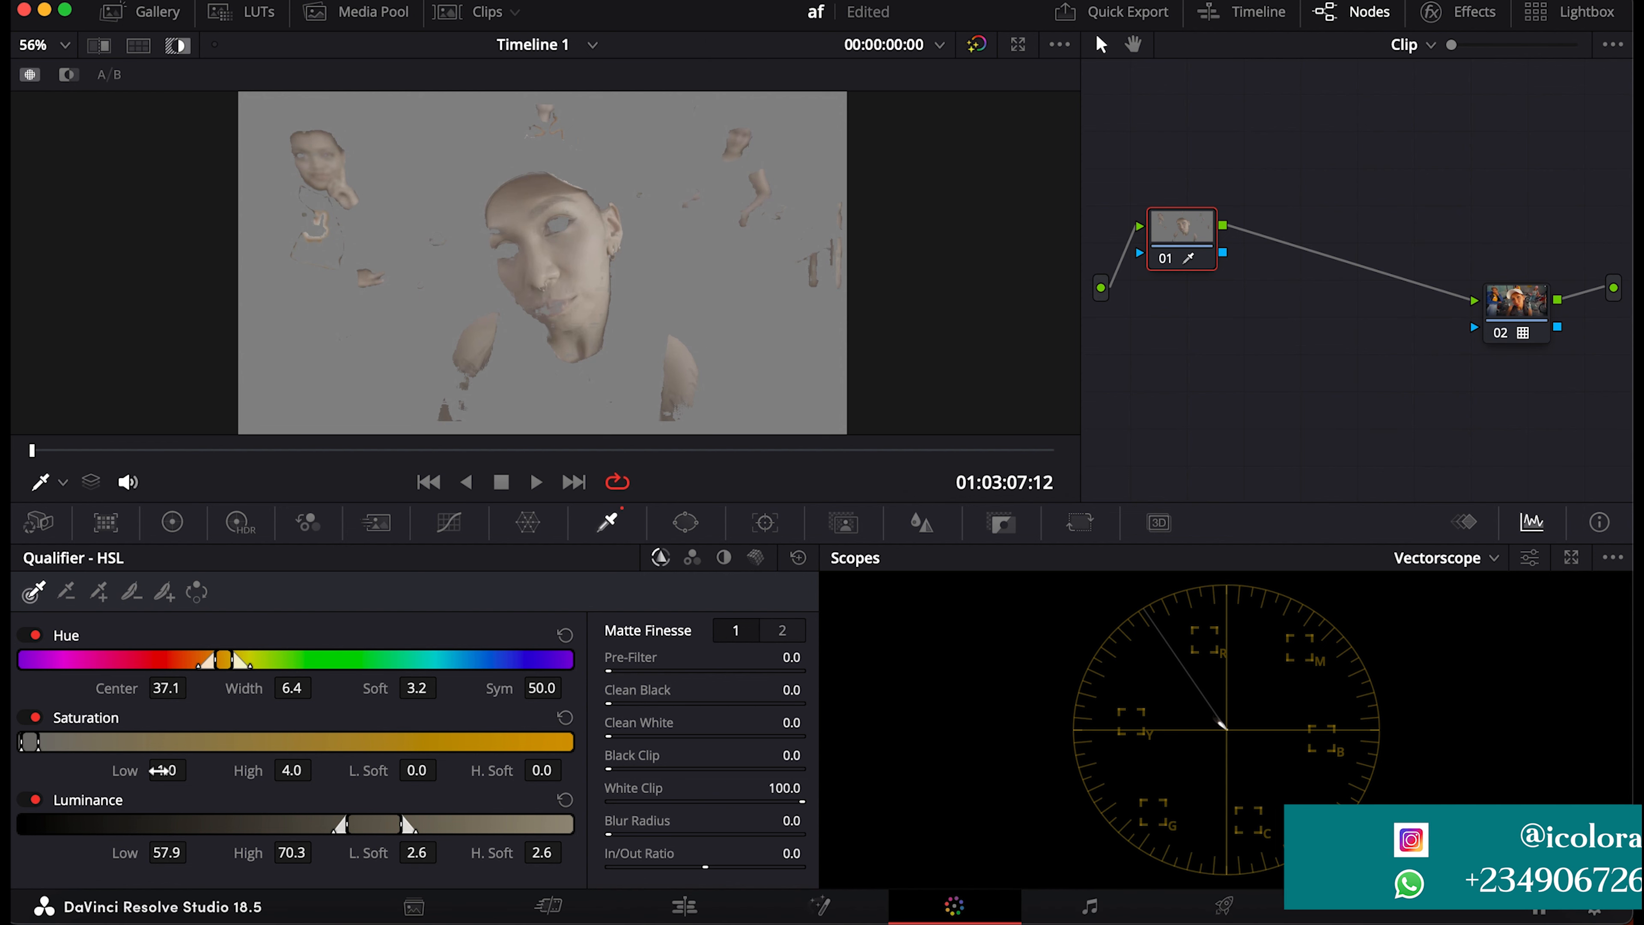
drag(159, 771, 152, 770)
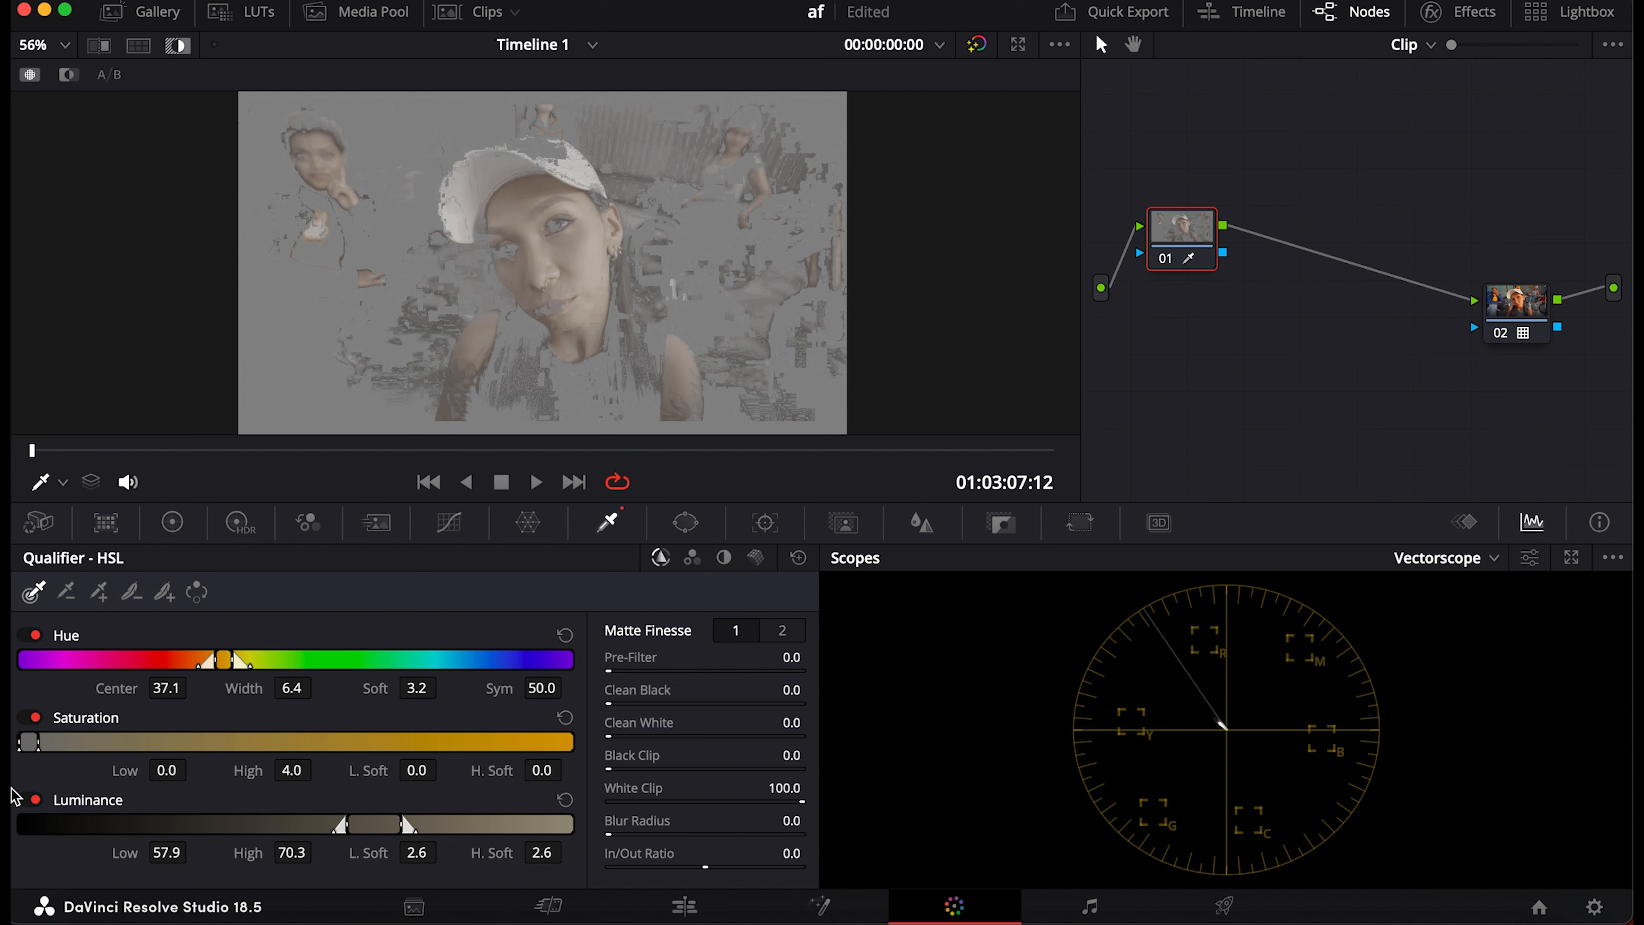
drag(166, 770, 194, 769)
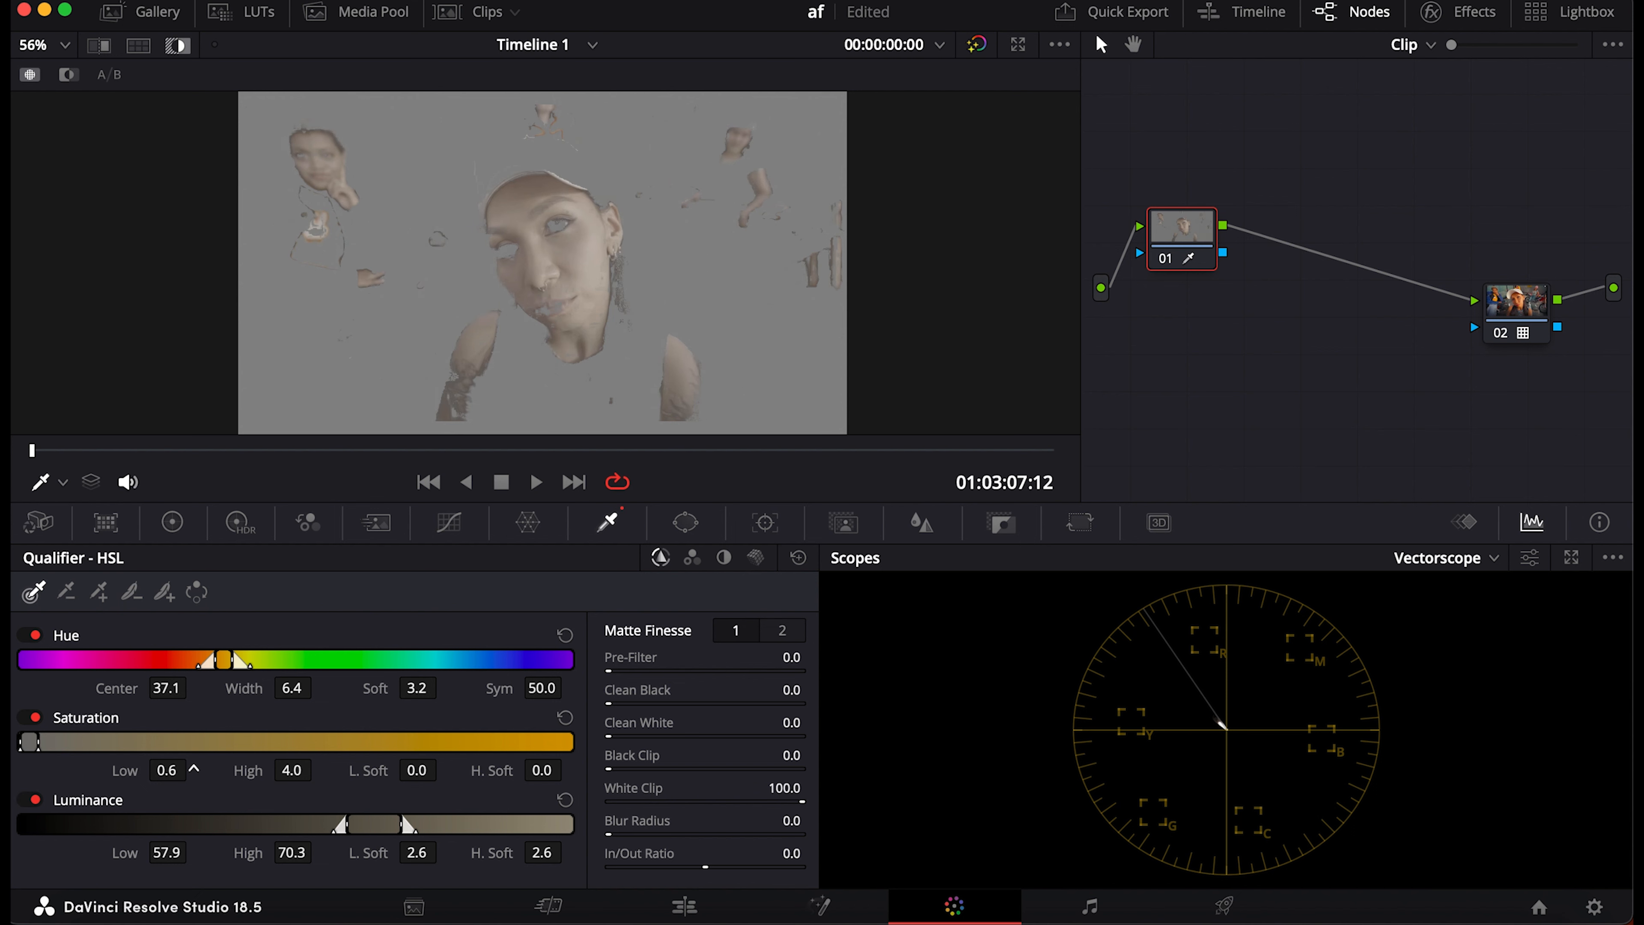
drag(194, 769, 195, 768)
- Widen the qualifier's luminance range to a low of 51.0 and a high of 71.5
drag(345, 827, 16, 807)
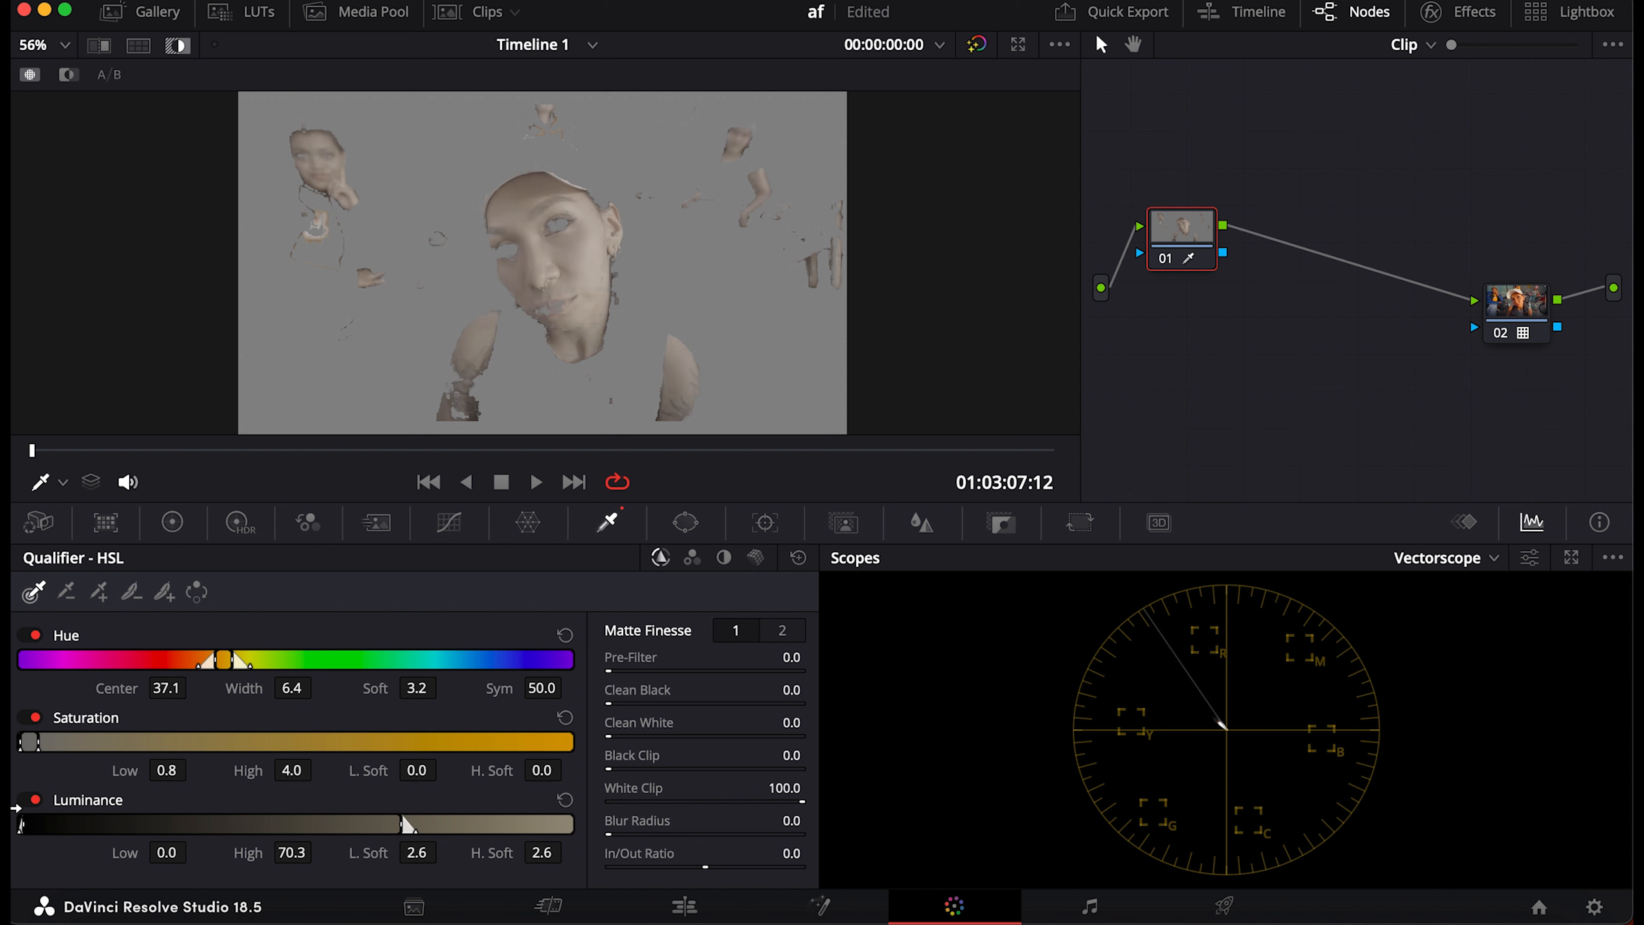
drag(16, 807, 301, 825)
mouse_move(407, 824)
mouse_down()
mouse_move(472, 823)
mouse_move(412, 823)
mouse_up()
- Refine the skin matte with Clean White 18.1, Clean Black 34.7, Blur Radius 9.7 and Denoise 13.3
drag(636, 720, 663, 720)
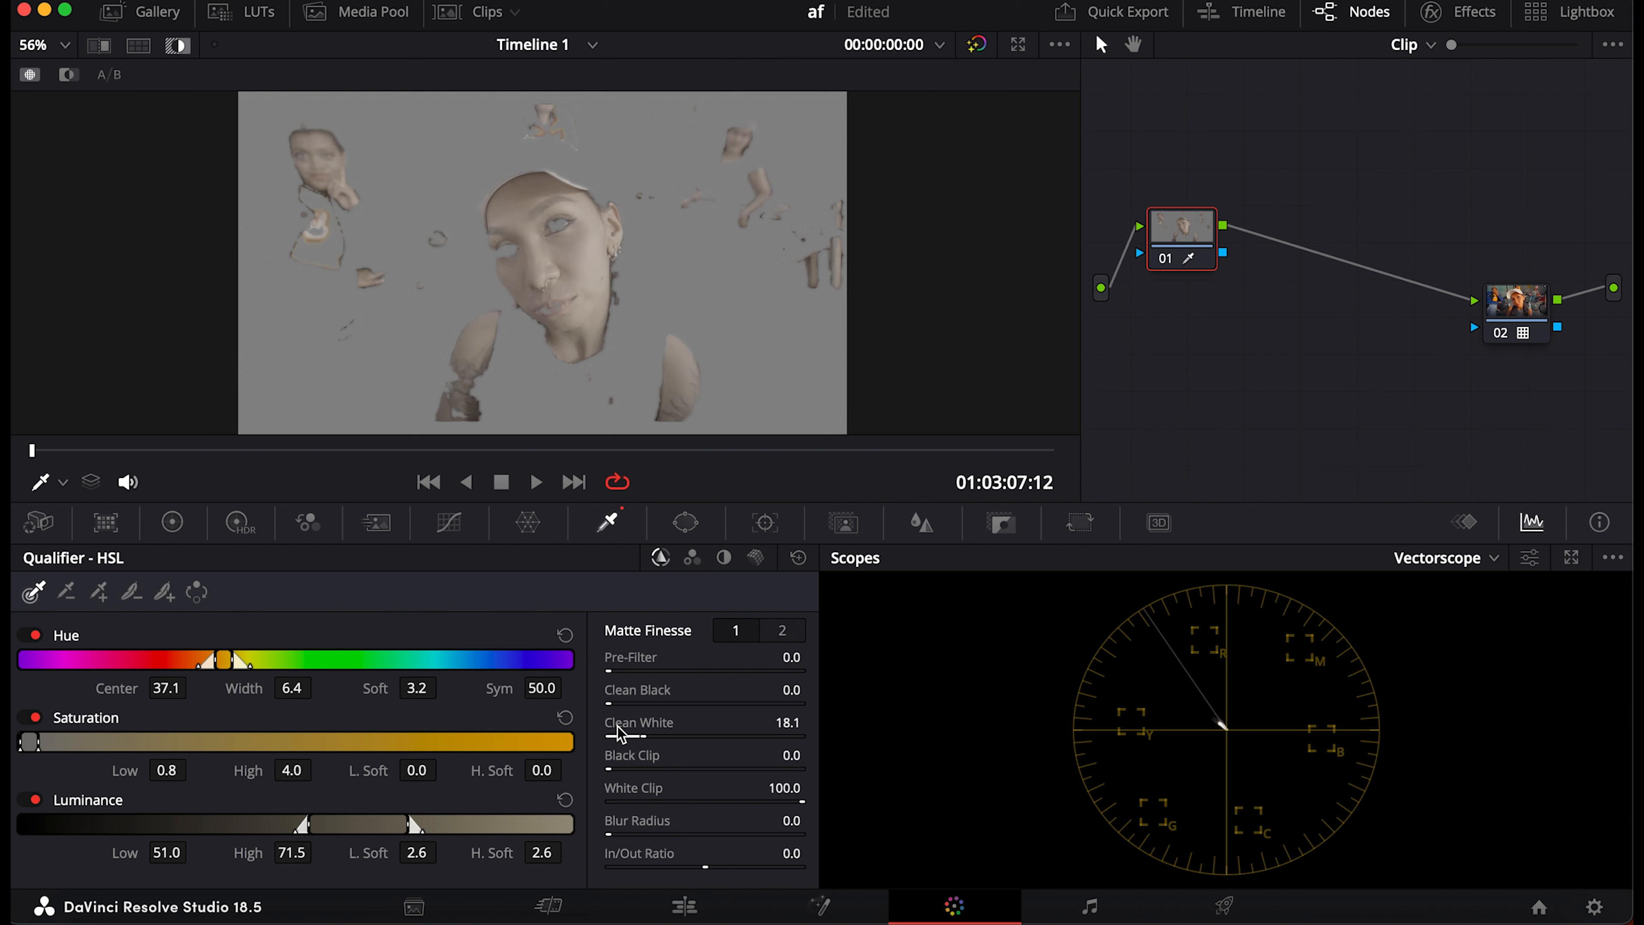
drag(615, 704, 676, 703)
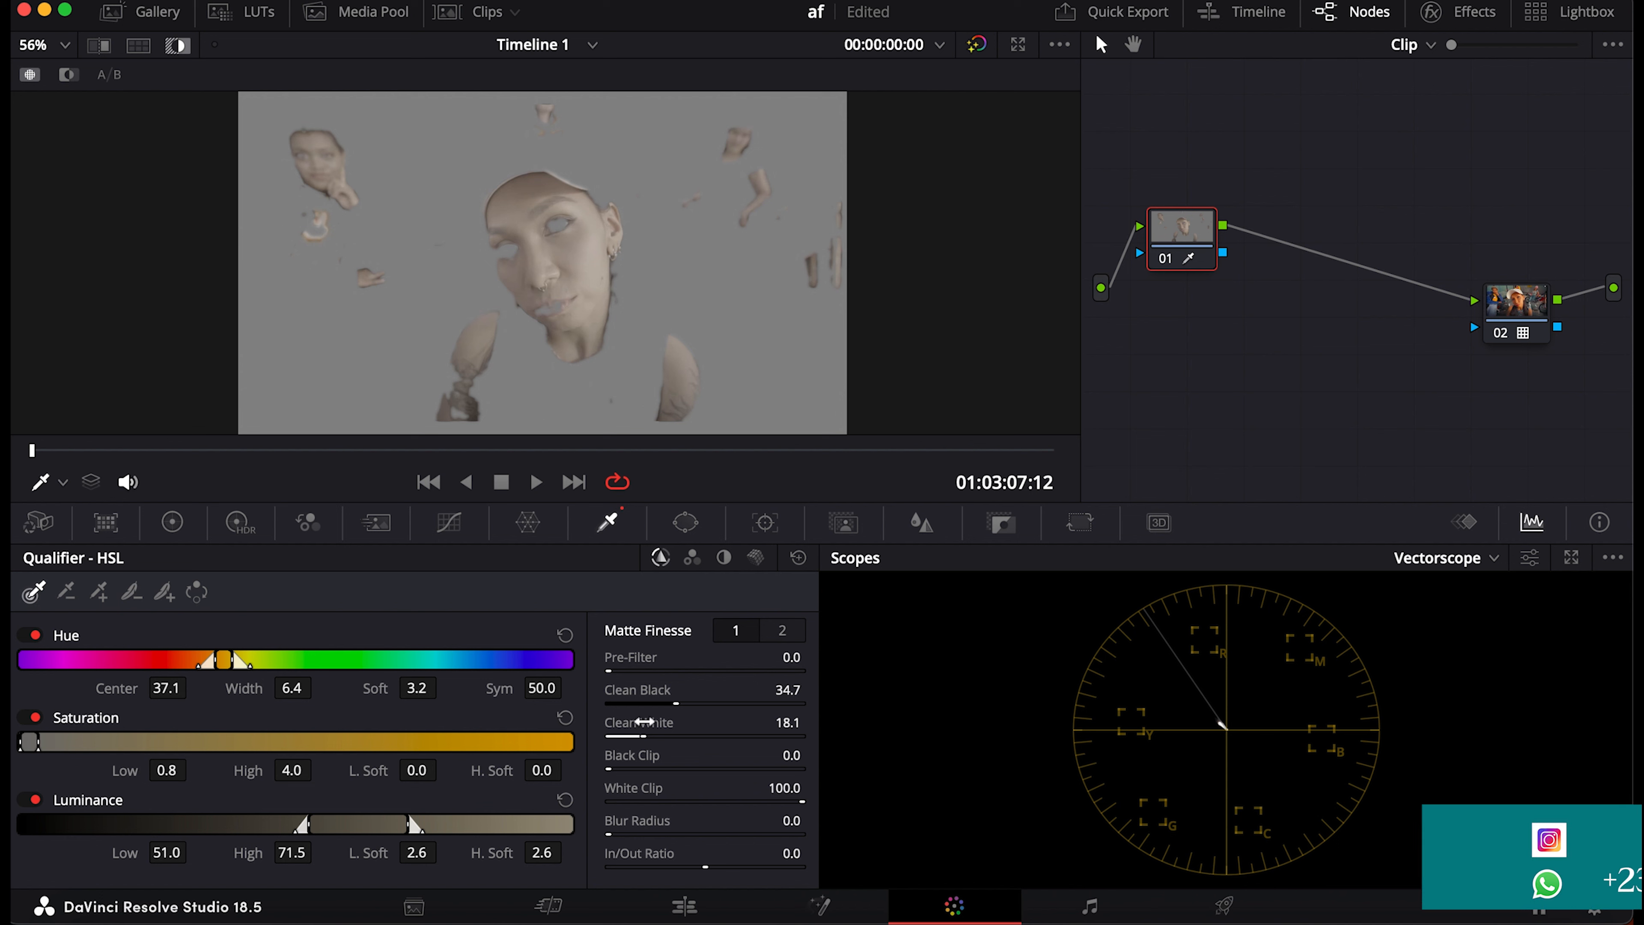
drag(616, 834, 615, 834)
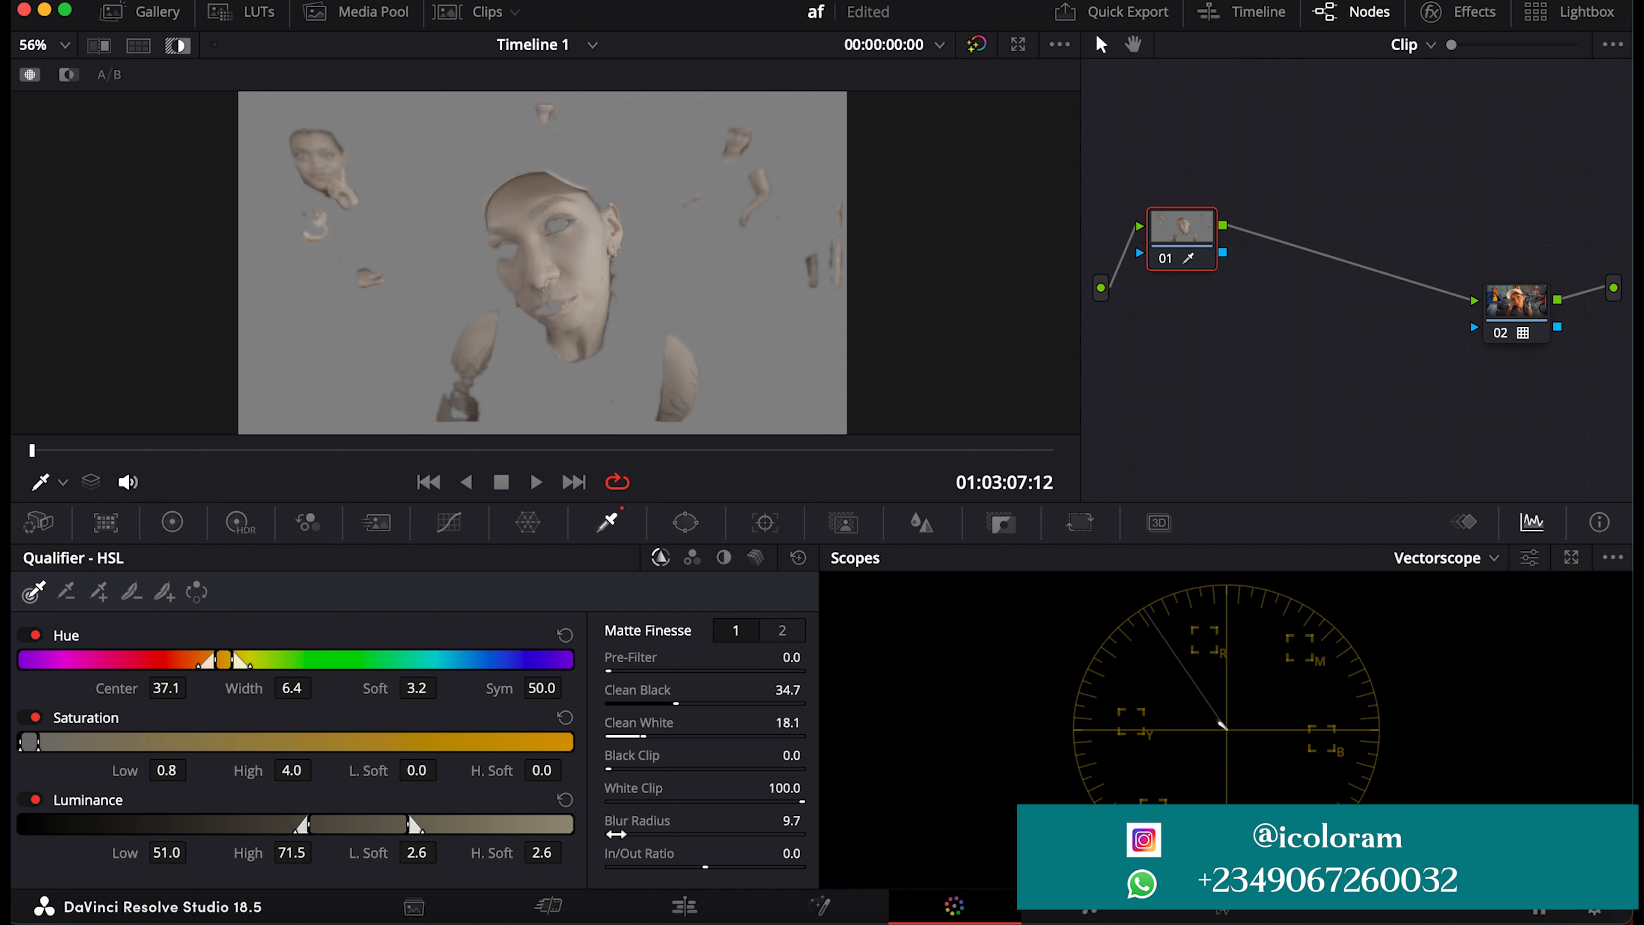
click(782, 630)
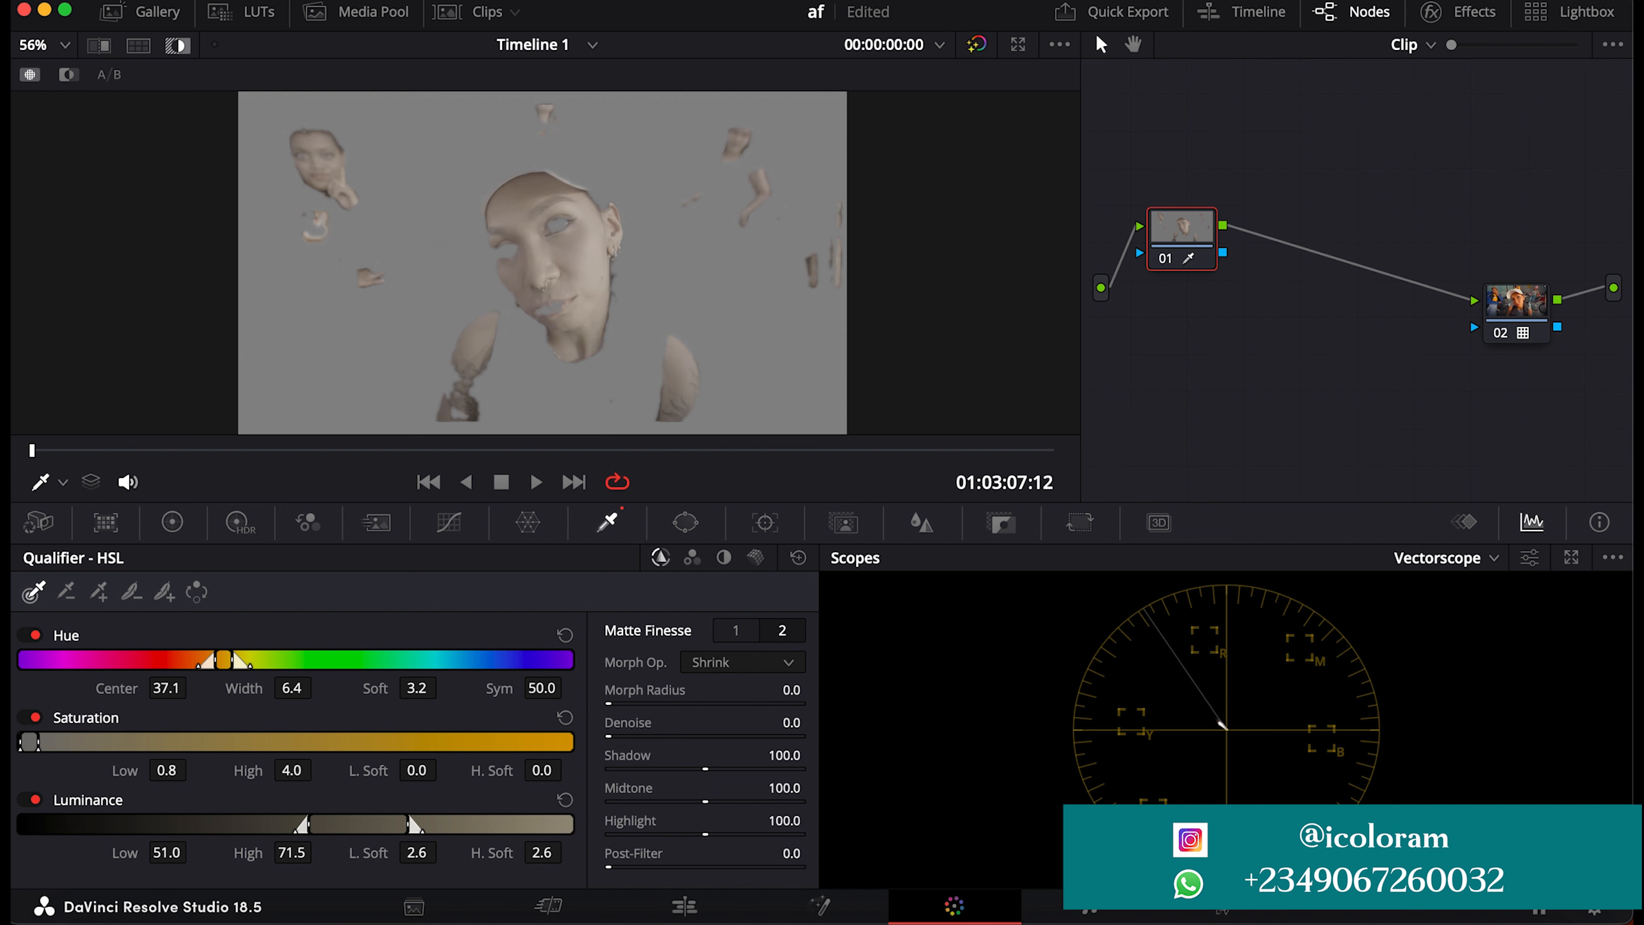
drag(609, 730, 634, 730)
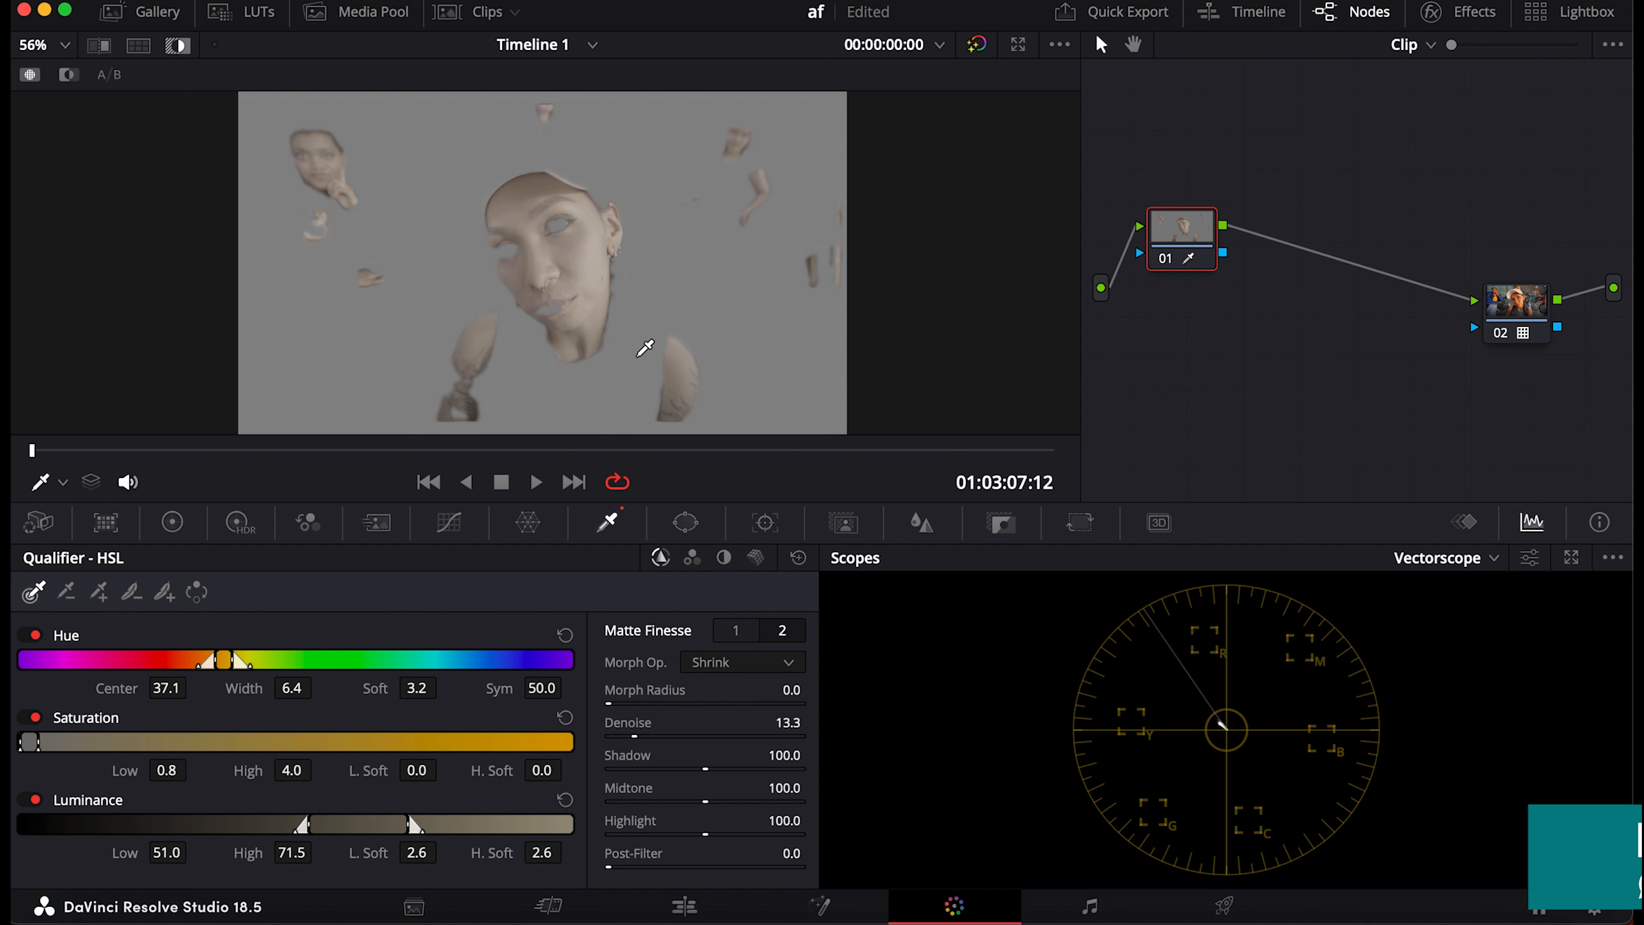
click(735, 629)
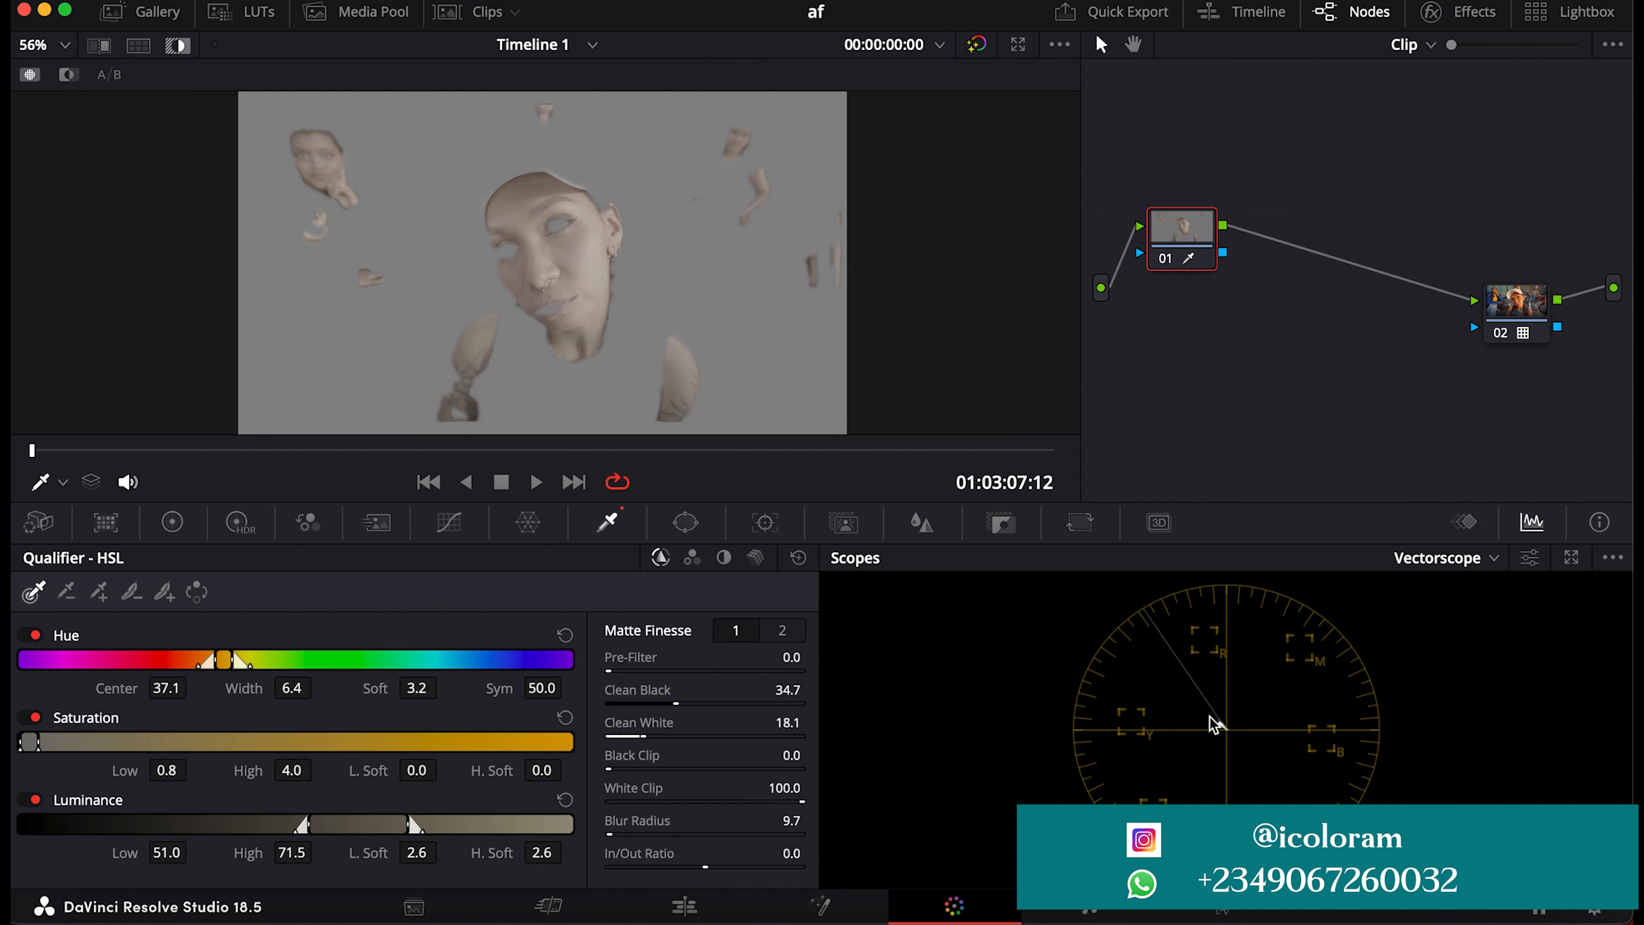
- Try a slight red shift of node 01's gamma color balance, expand the scopes to view it, and reset the gamma
click(172, 522)
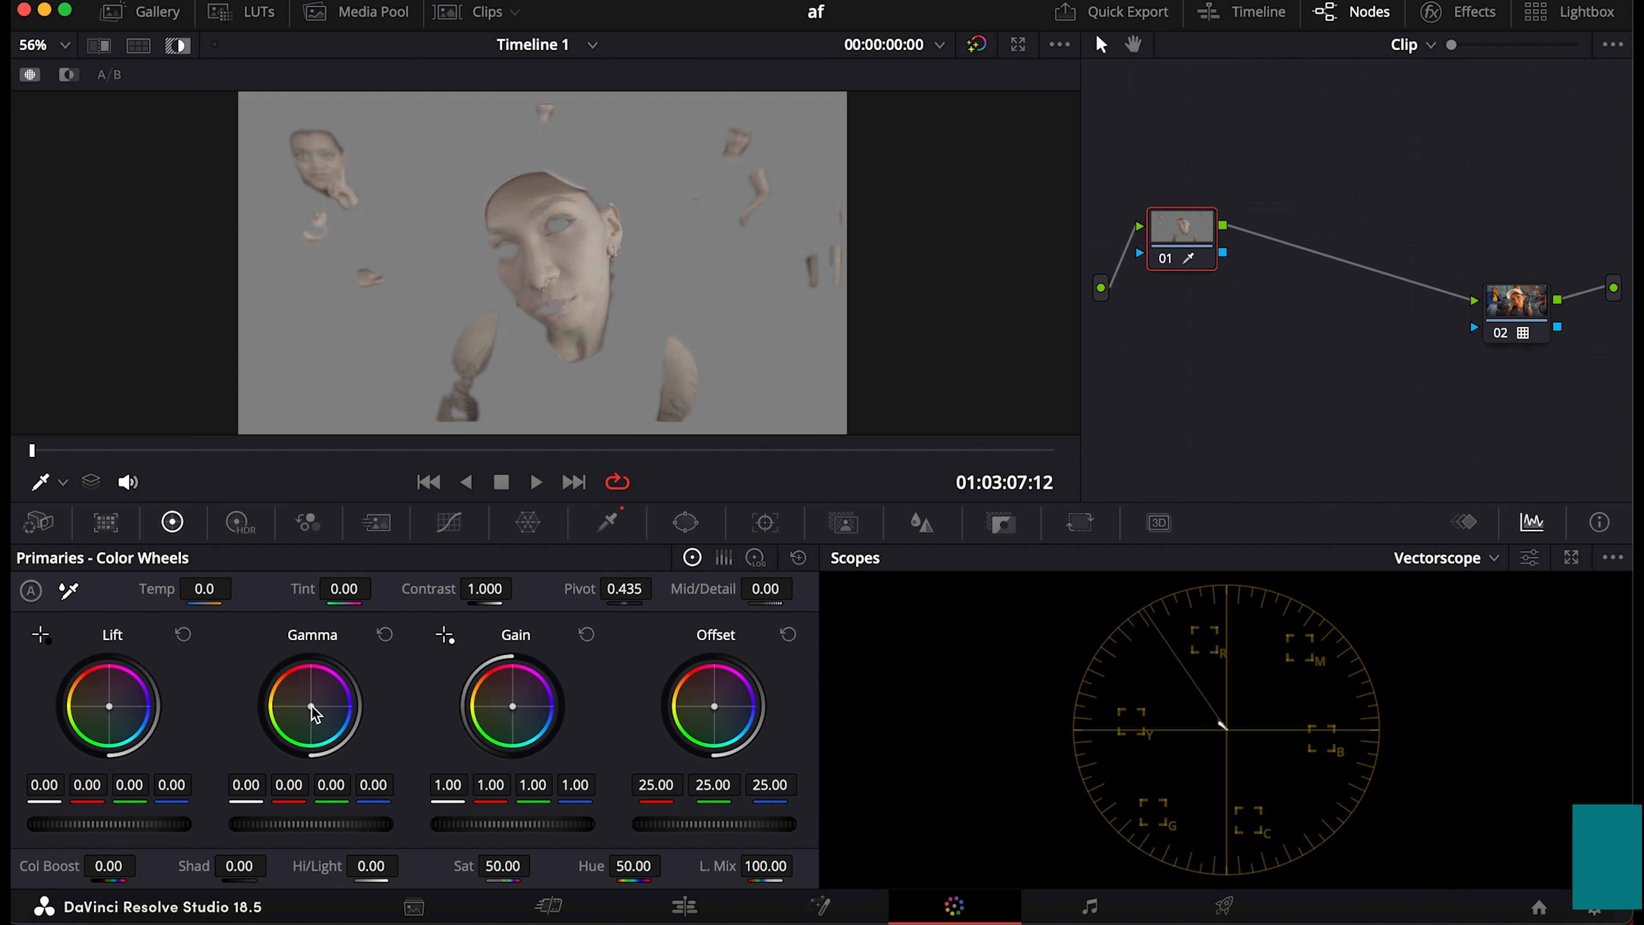
drag(315, 712, 310, 702)
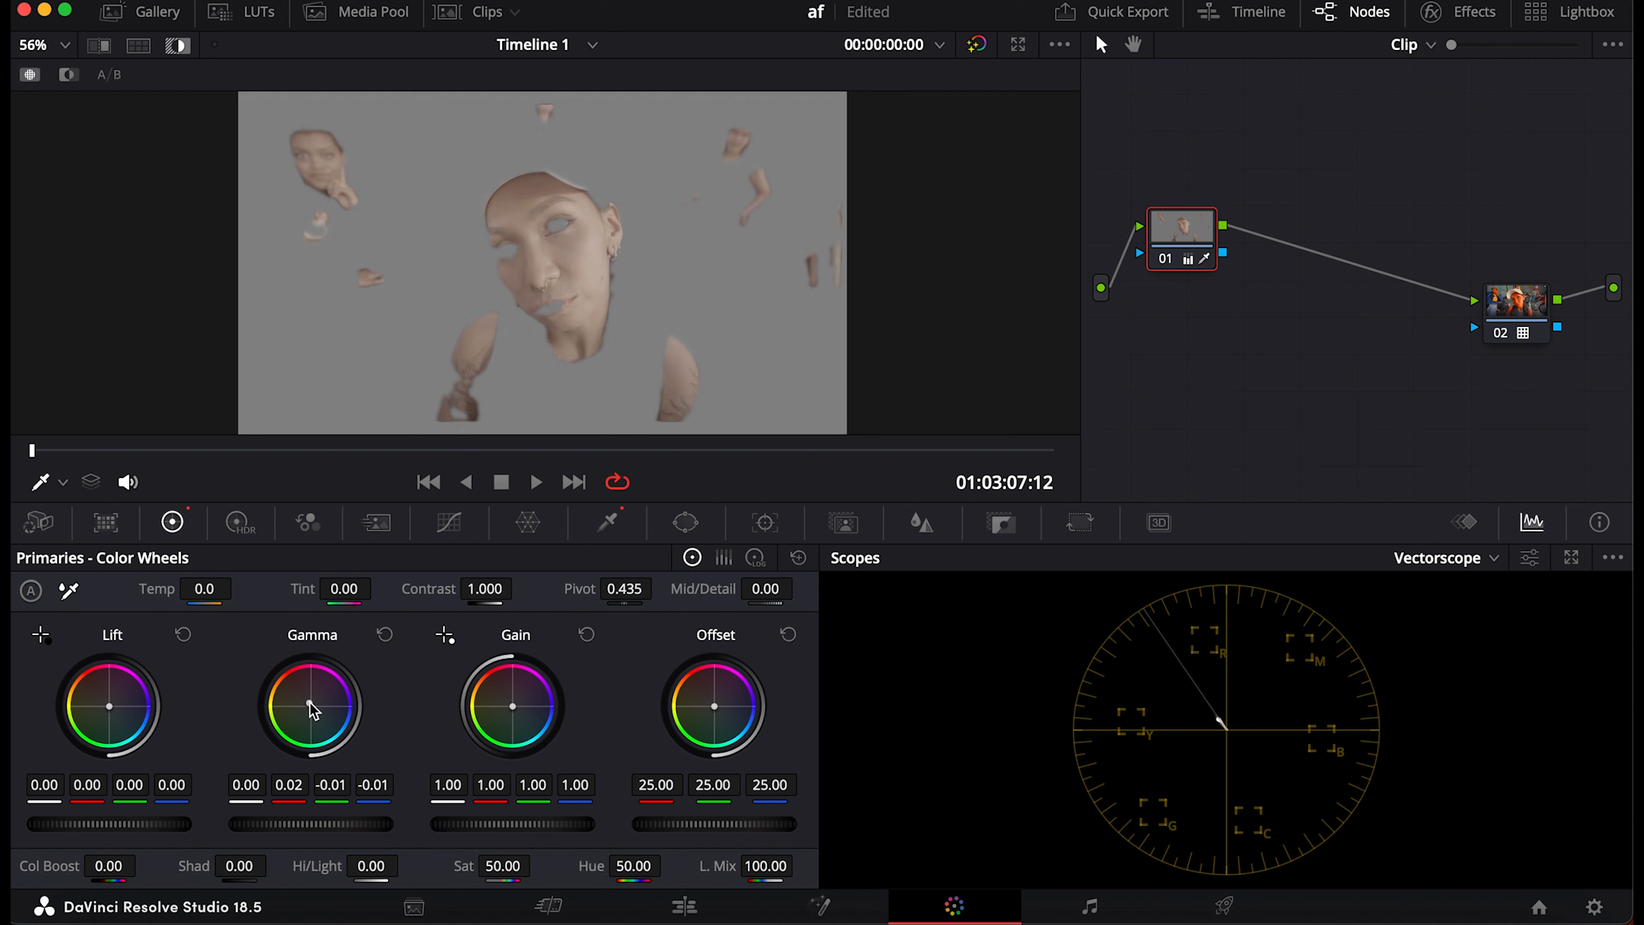
click(1572, 558)
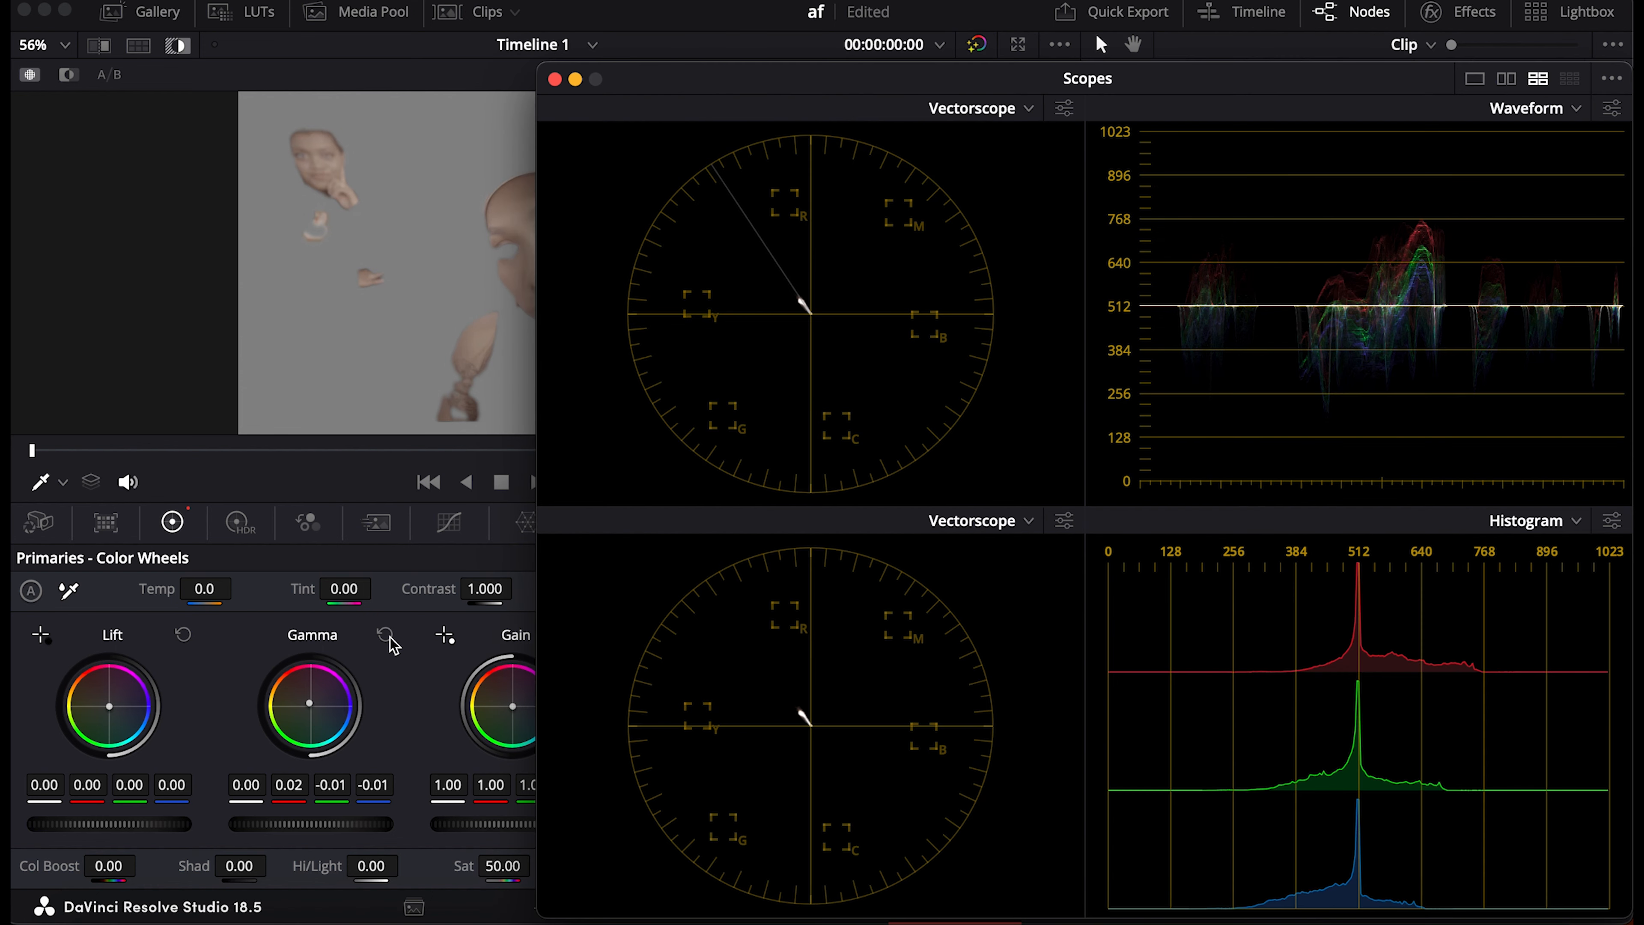
click(391, 644)
click(386, 634)
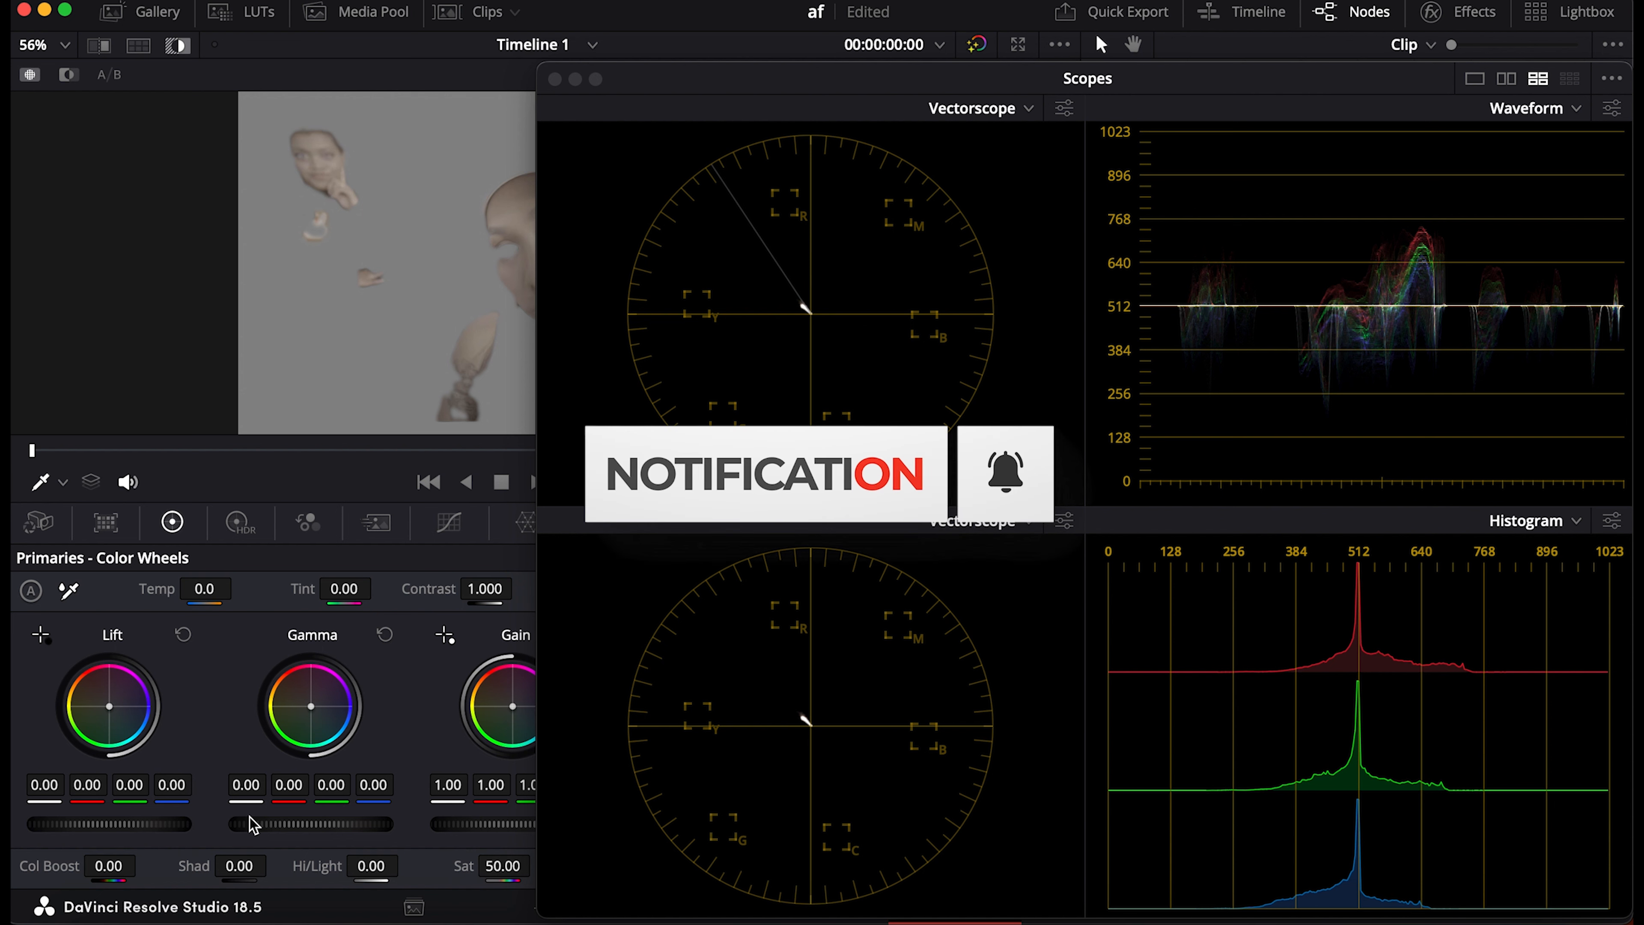
- Shift the skin's gamma balance slightly toward red, finishing at 0.01 red with the expanded scopes closed and Highlight off
drag(311, 705, 309, 701)
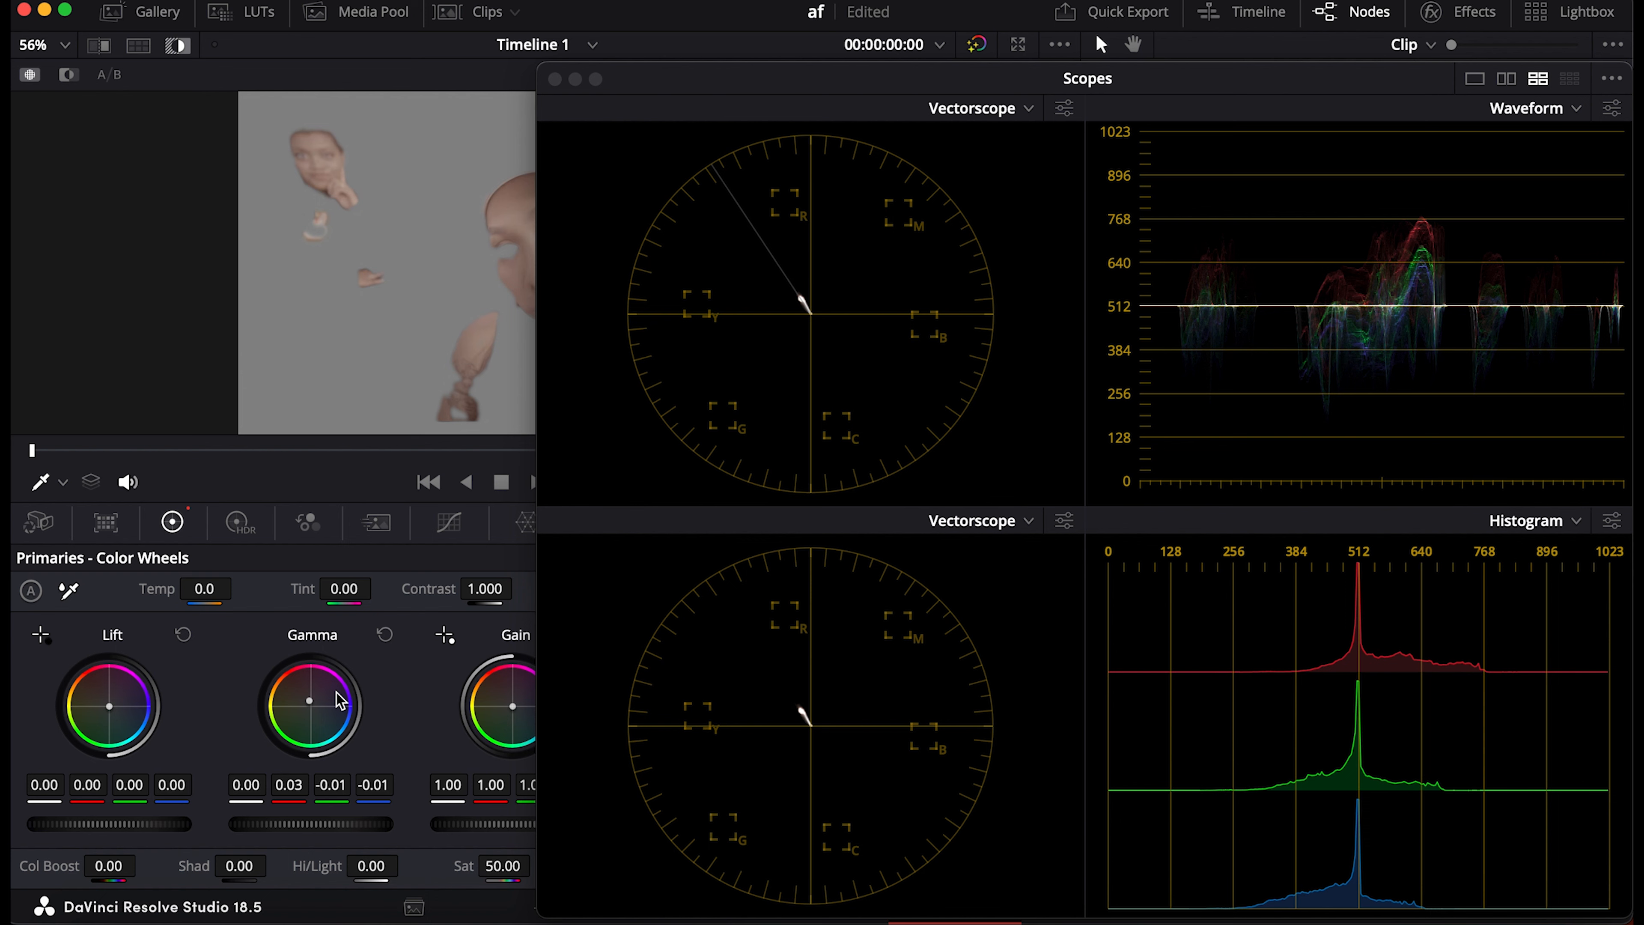
click(555, 78)
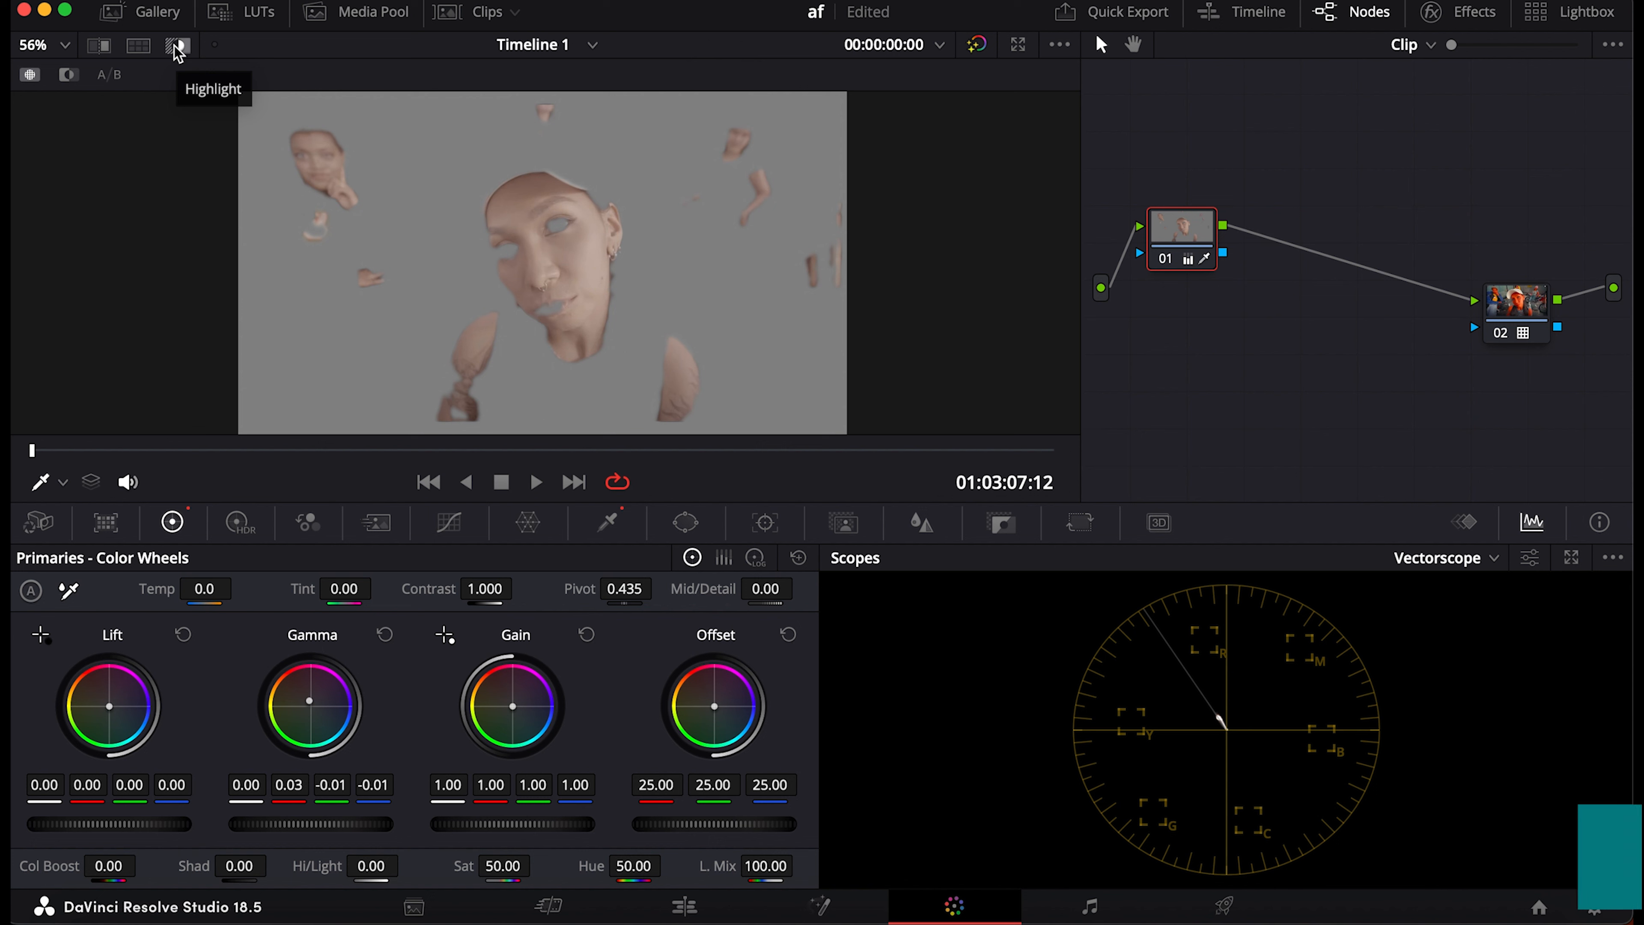
click(178, 47)
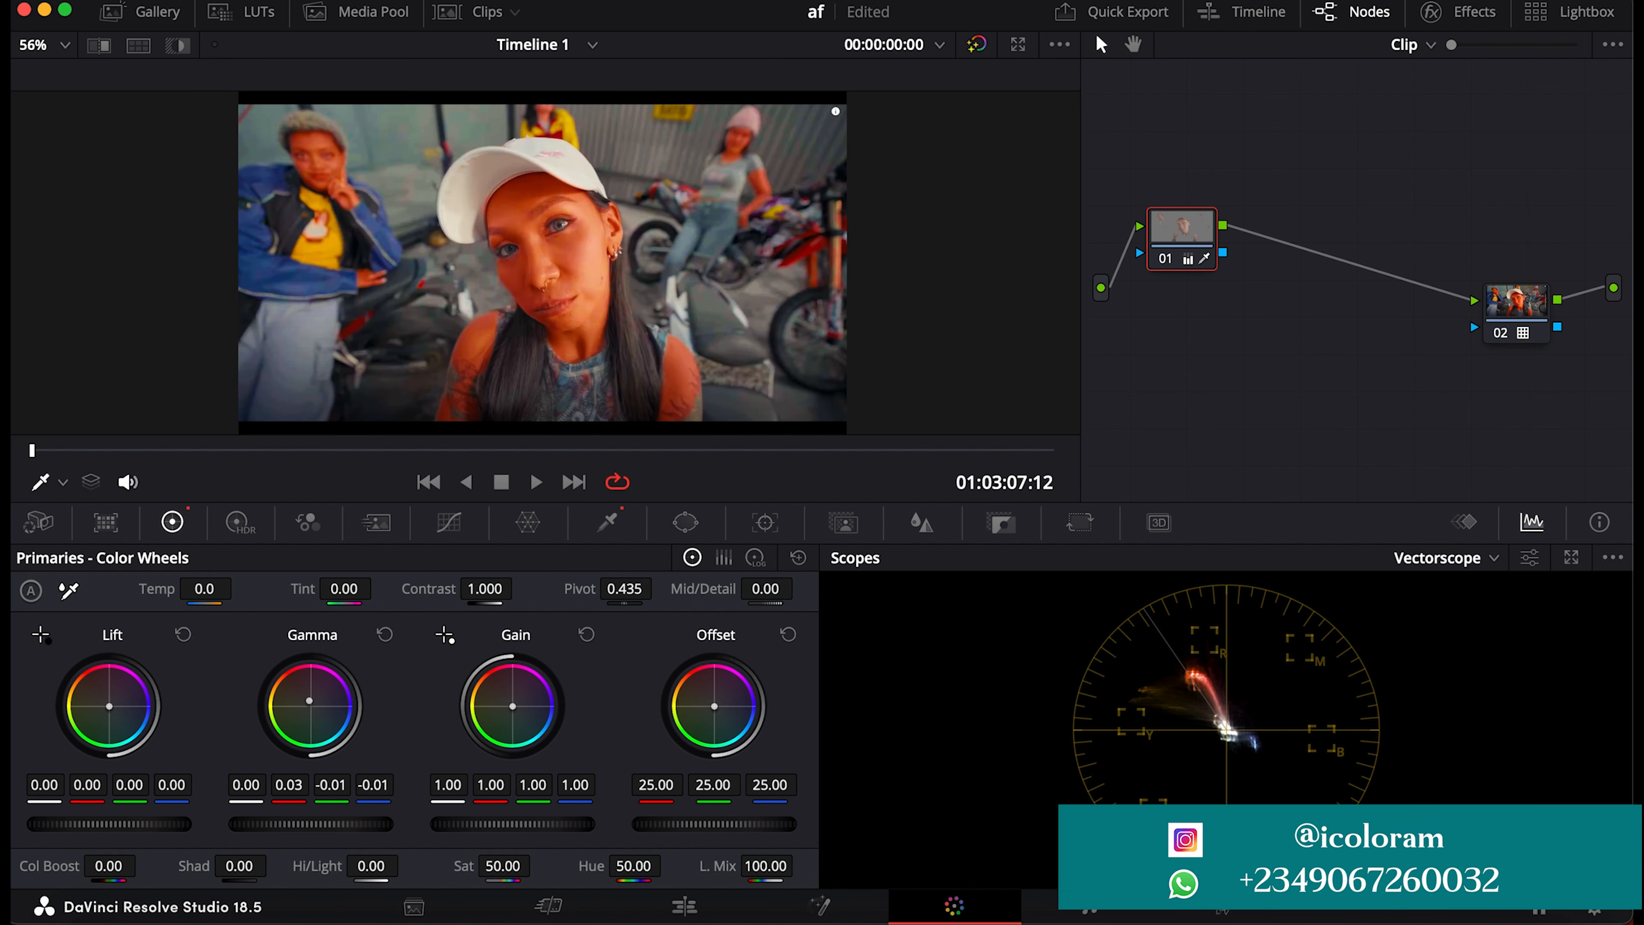
drag(309, 700, 310, 704)
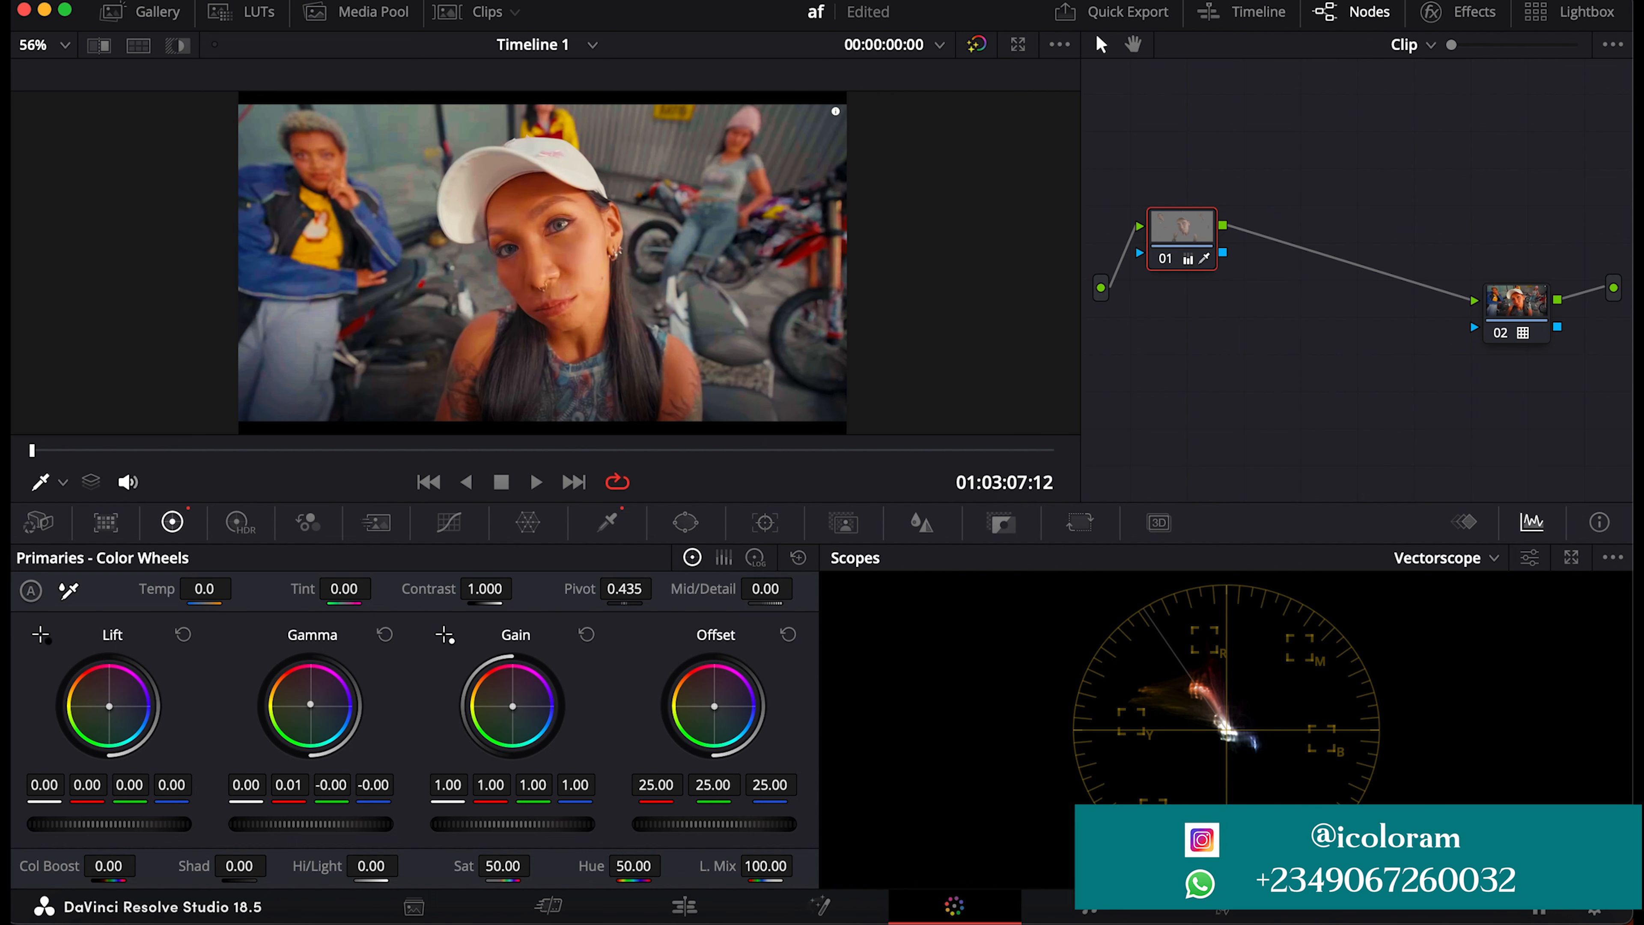
- Set the qualified skin's contrast to 1.088 and its saturation to 33
drag(485, 588, 518, 586)
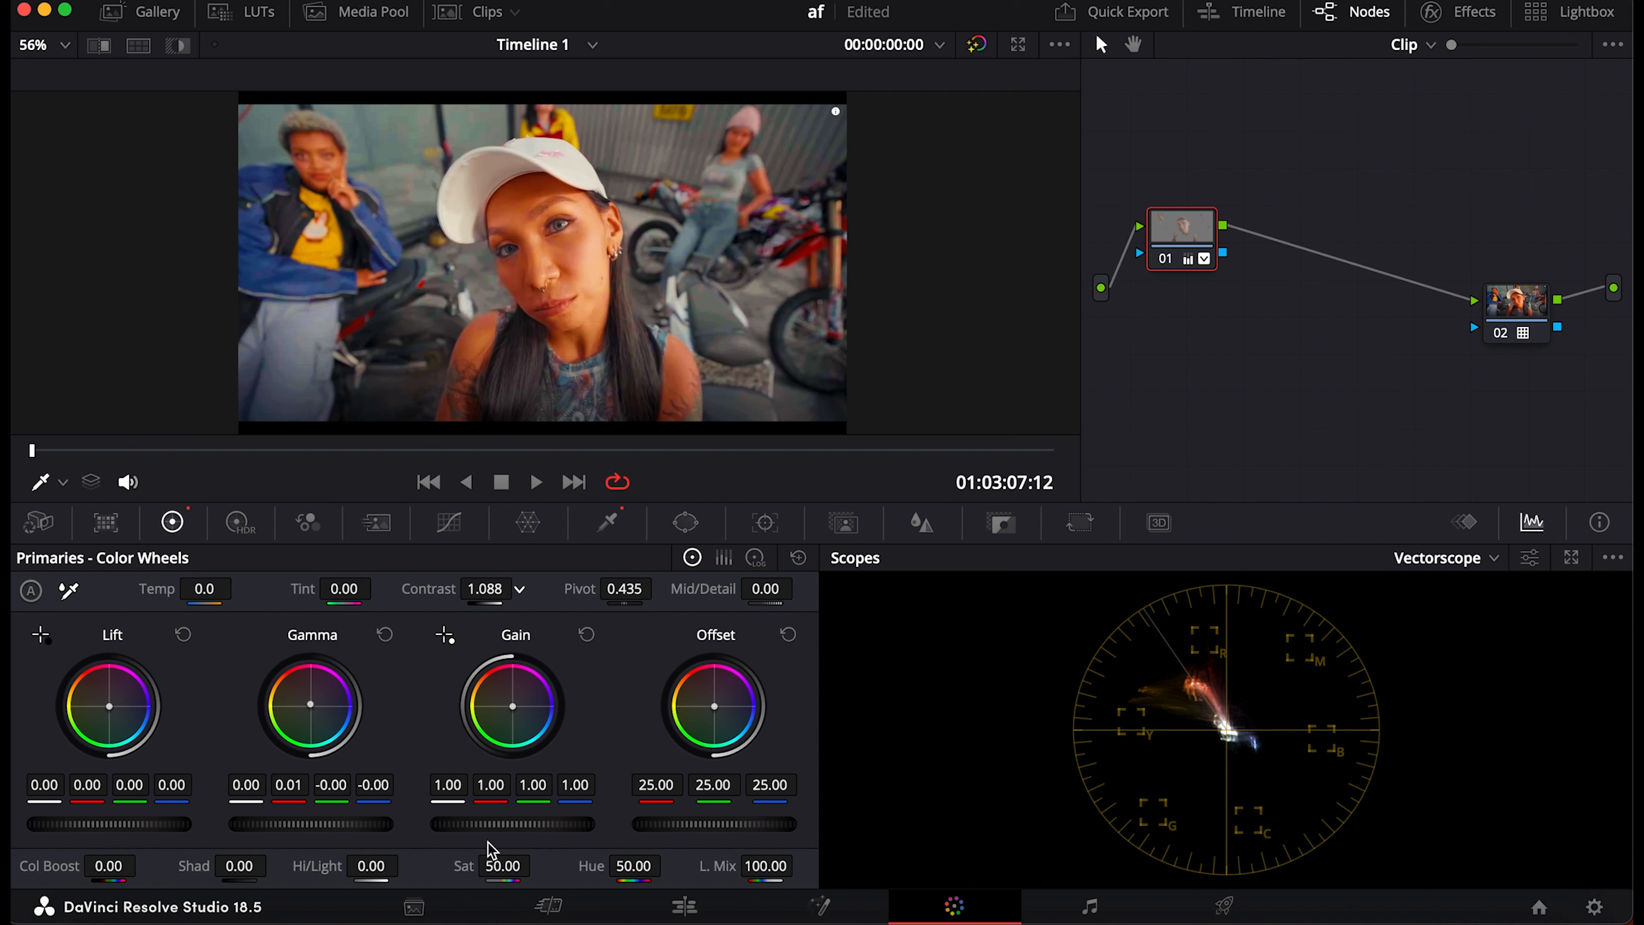
mouse_move(503, 866)
mouse_down()
mouse_move(432, 866)
mouse_move(448, 866)
mouse_up()
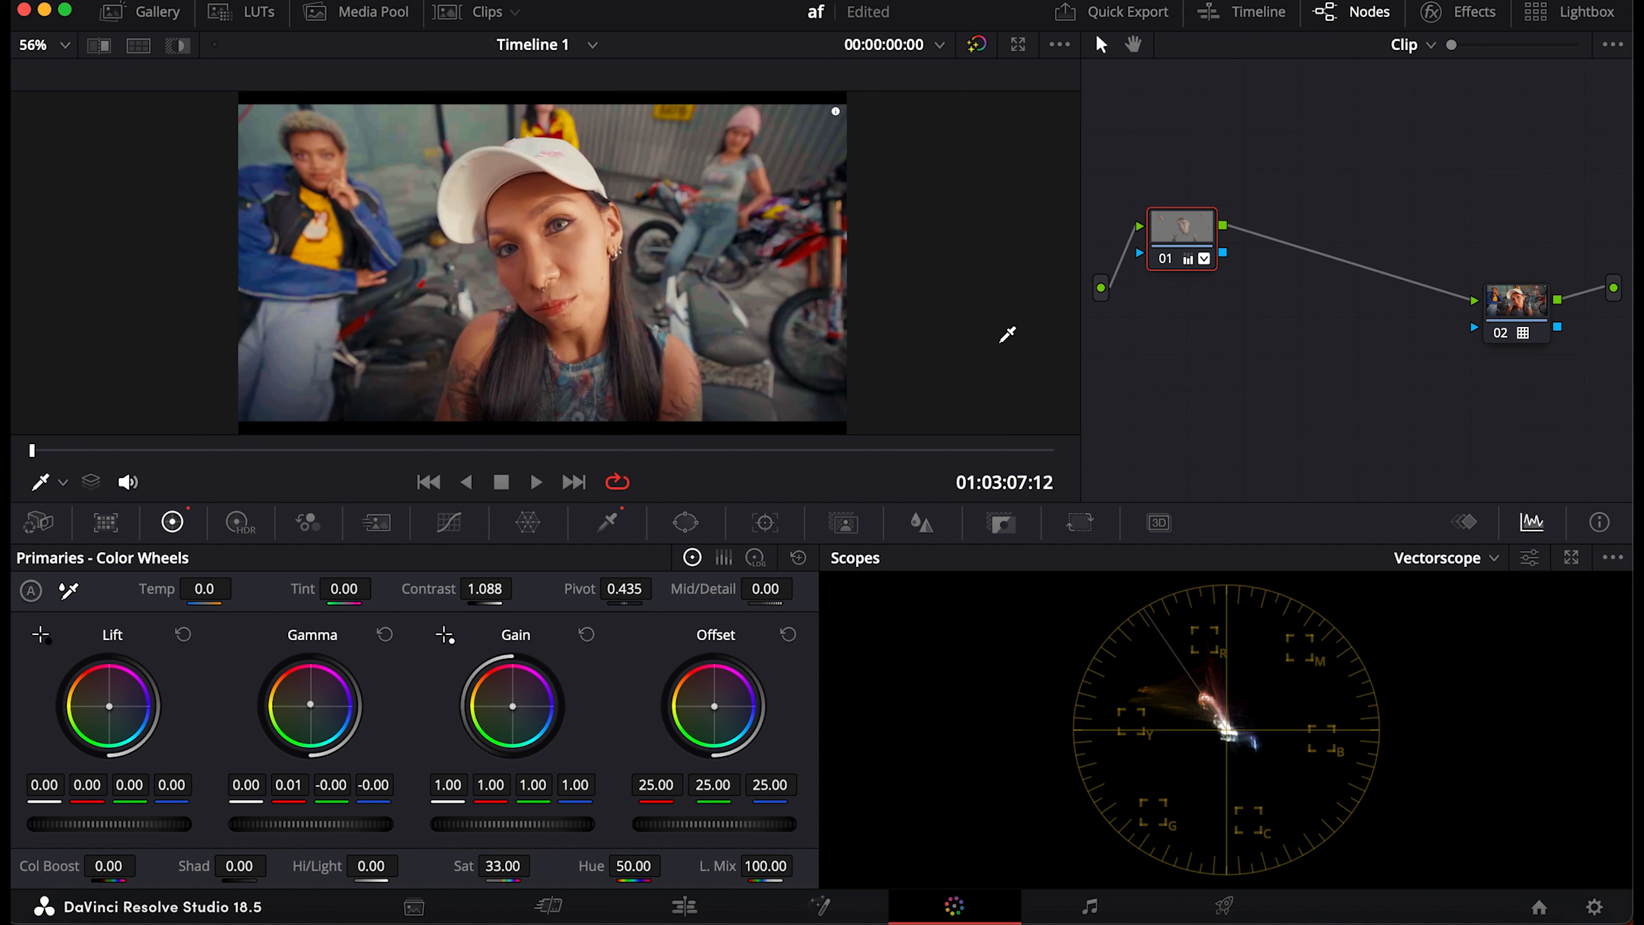
- Compare the shot with node 01's skin correction disabled and enabled
click(1159, 260)
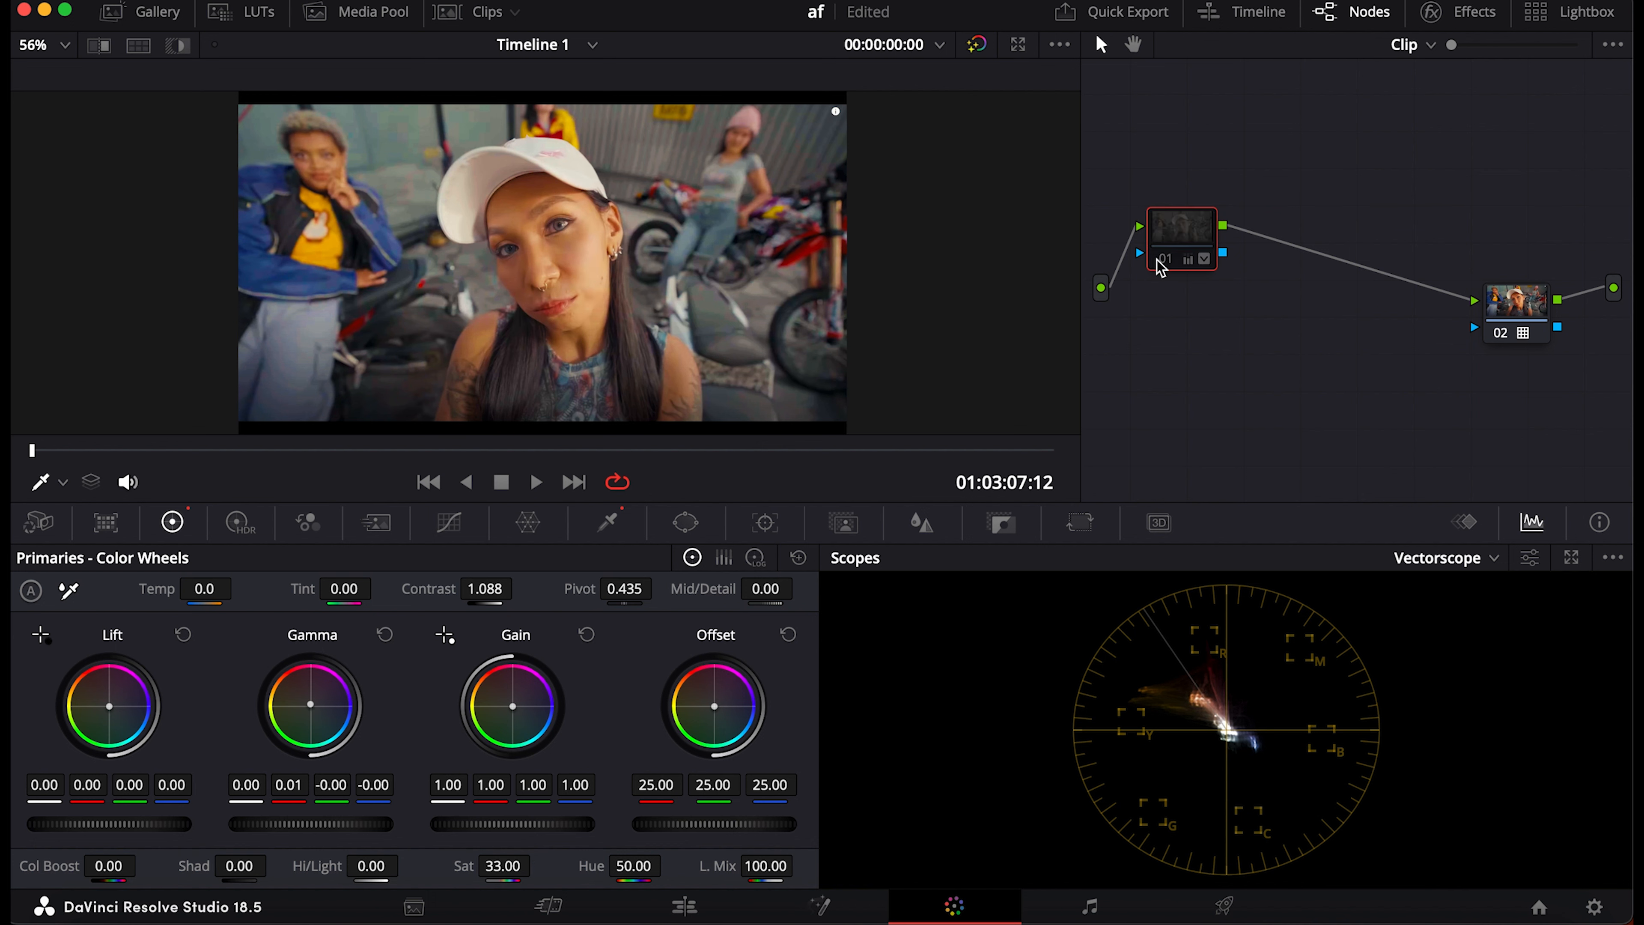
click(1159, 260)
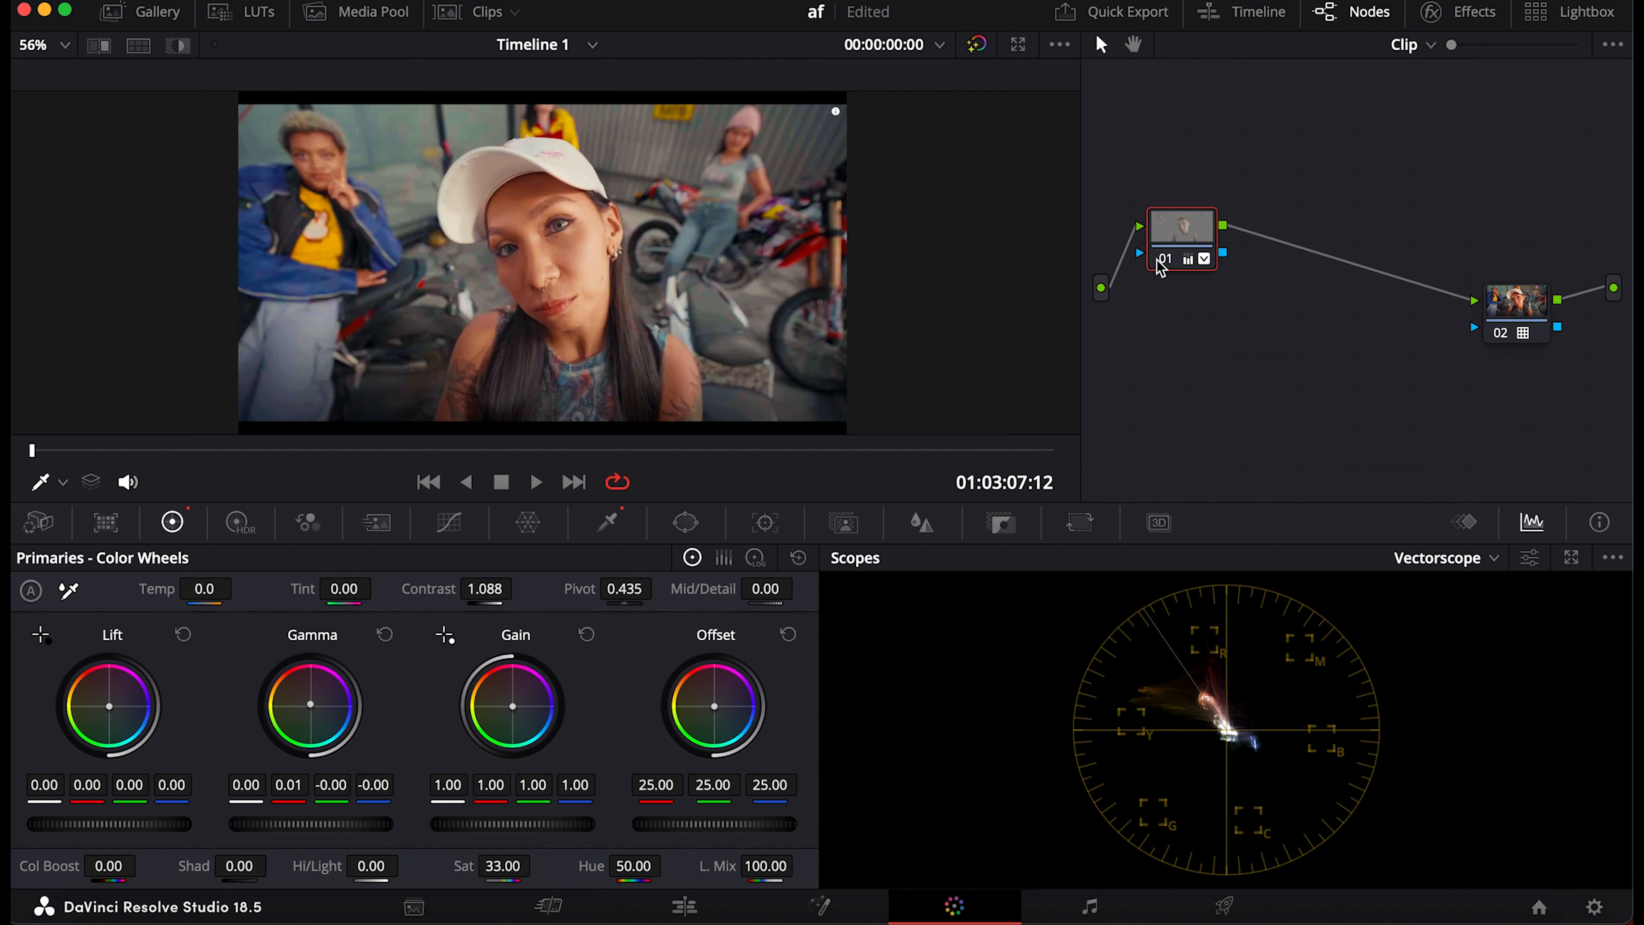
- Reset node 01's HSL qualifier to view the correction on the whole image, and undo the reset
click(607, 522)
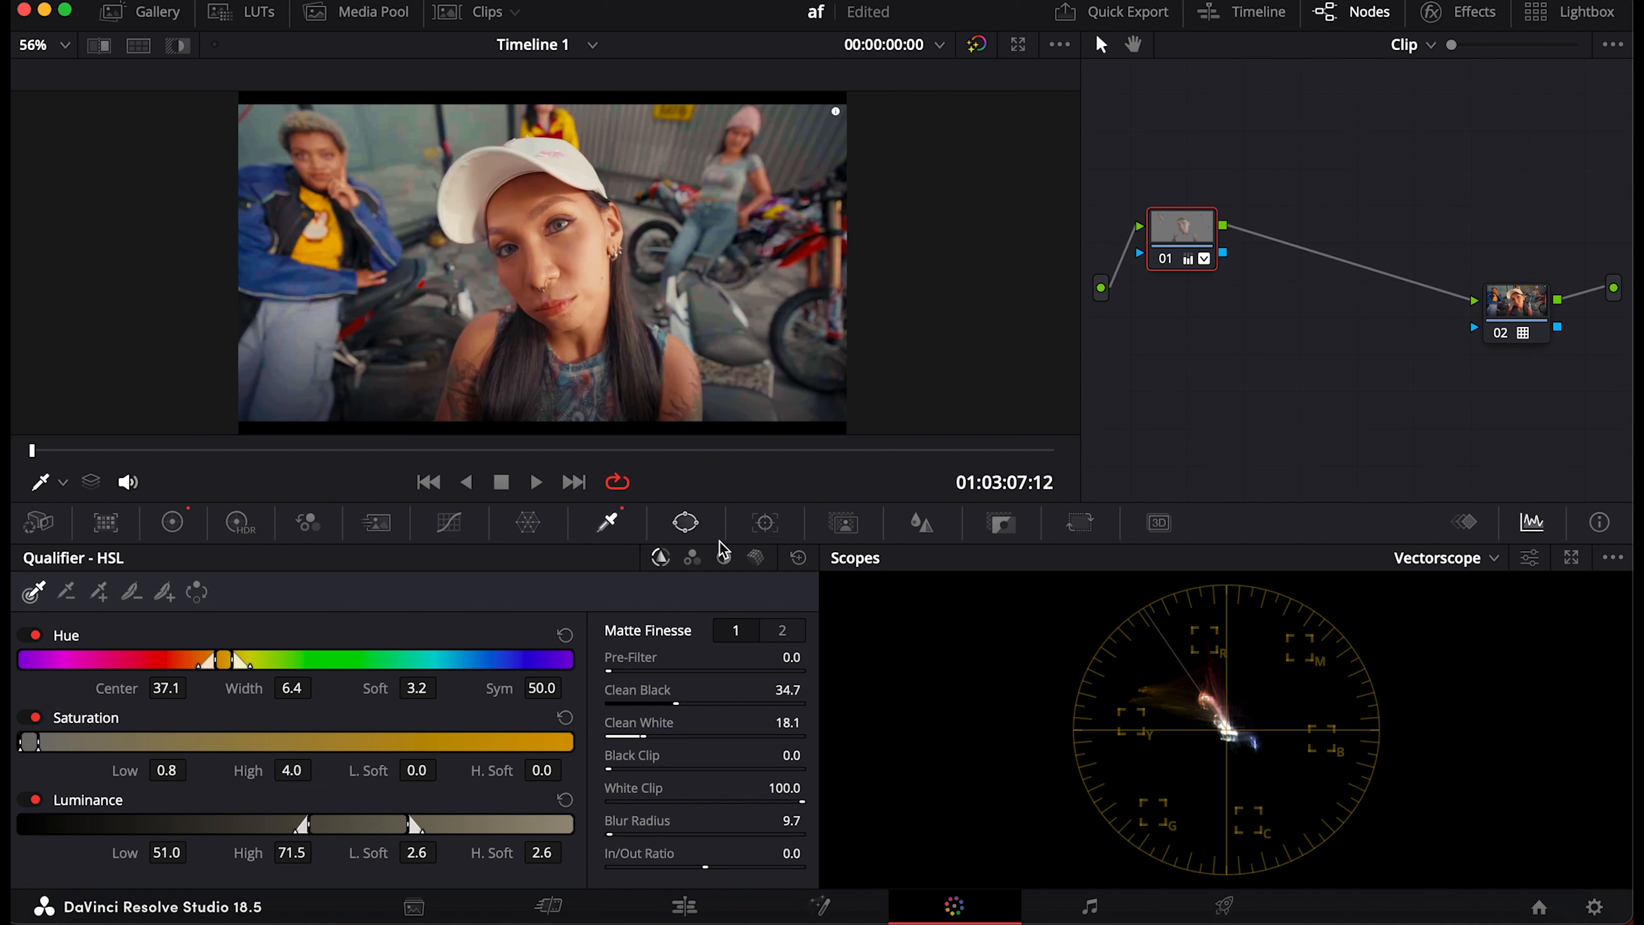
click(798, 557)
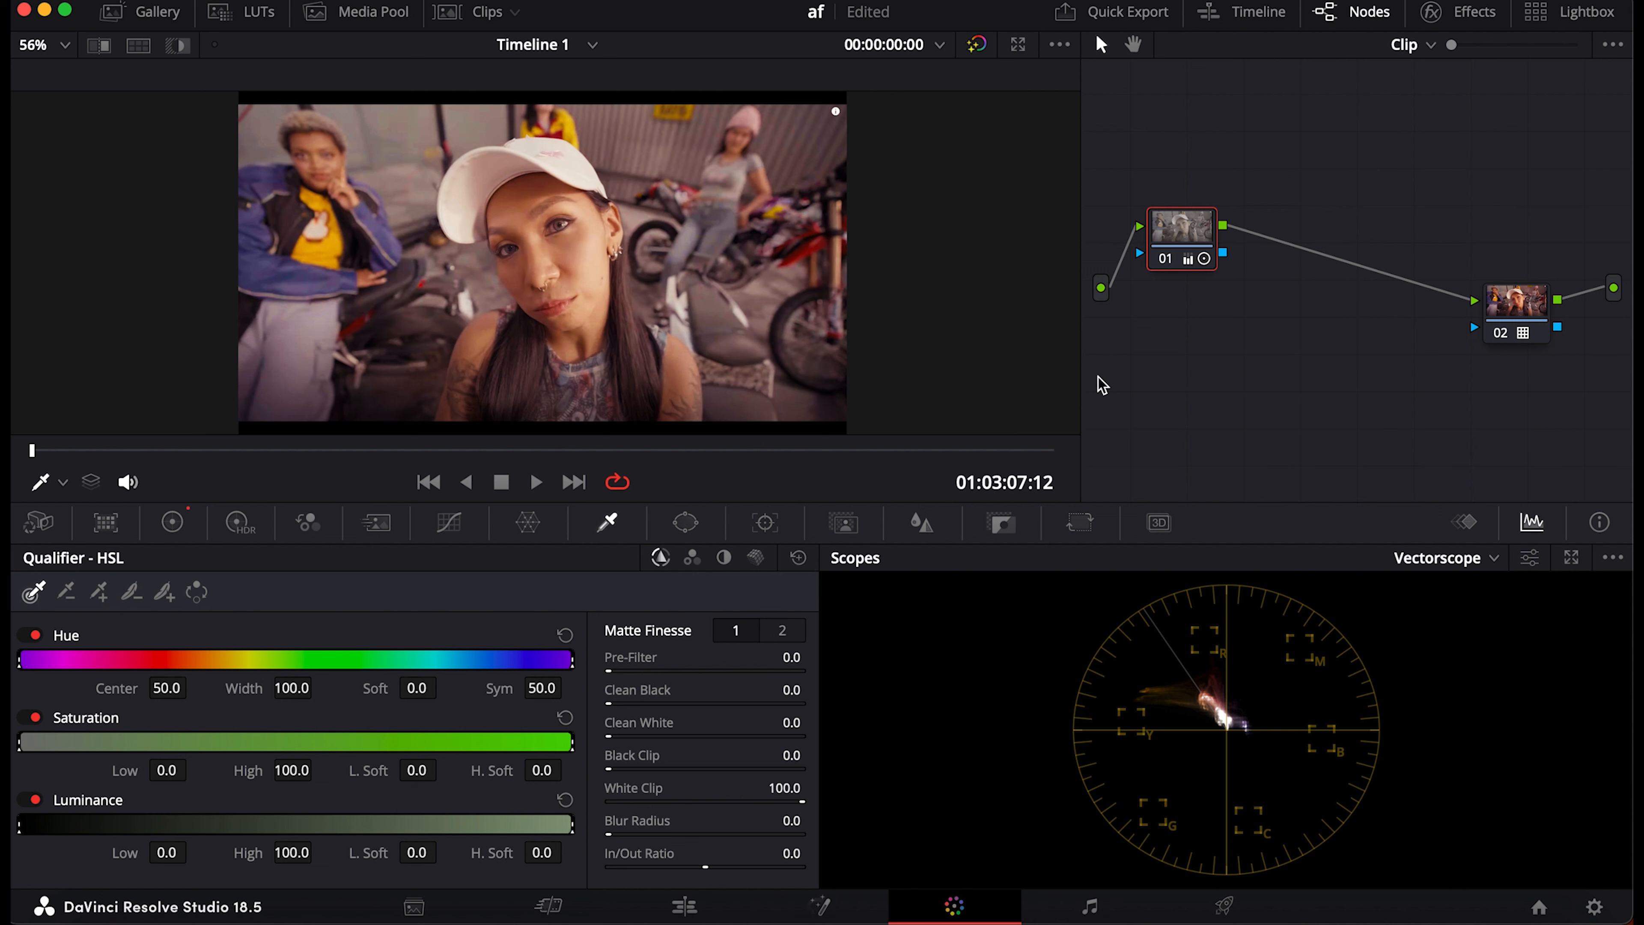
key(super+z)
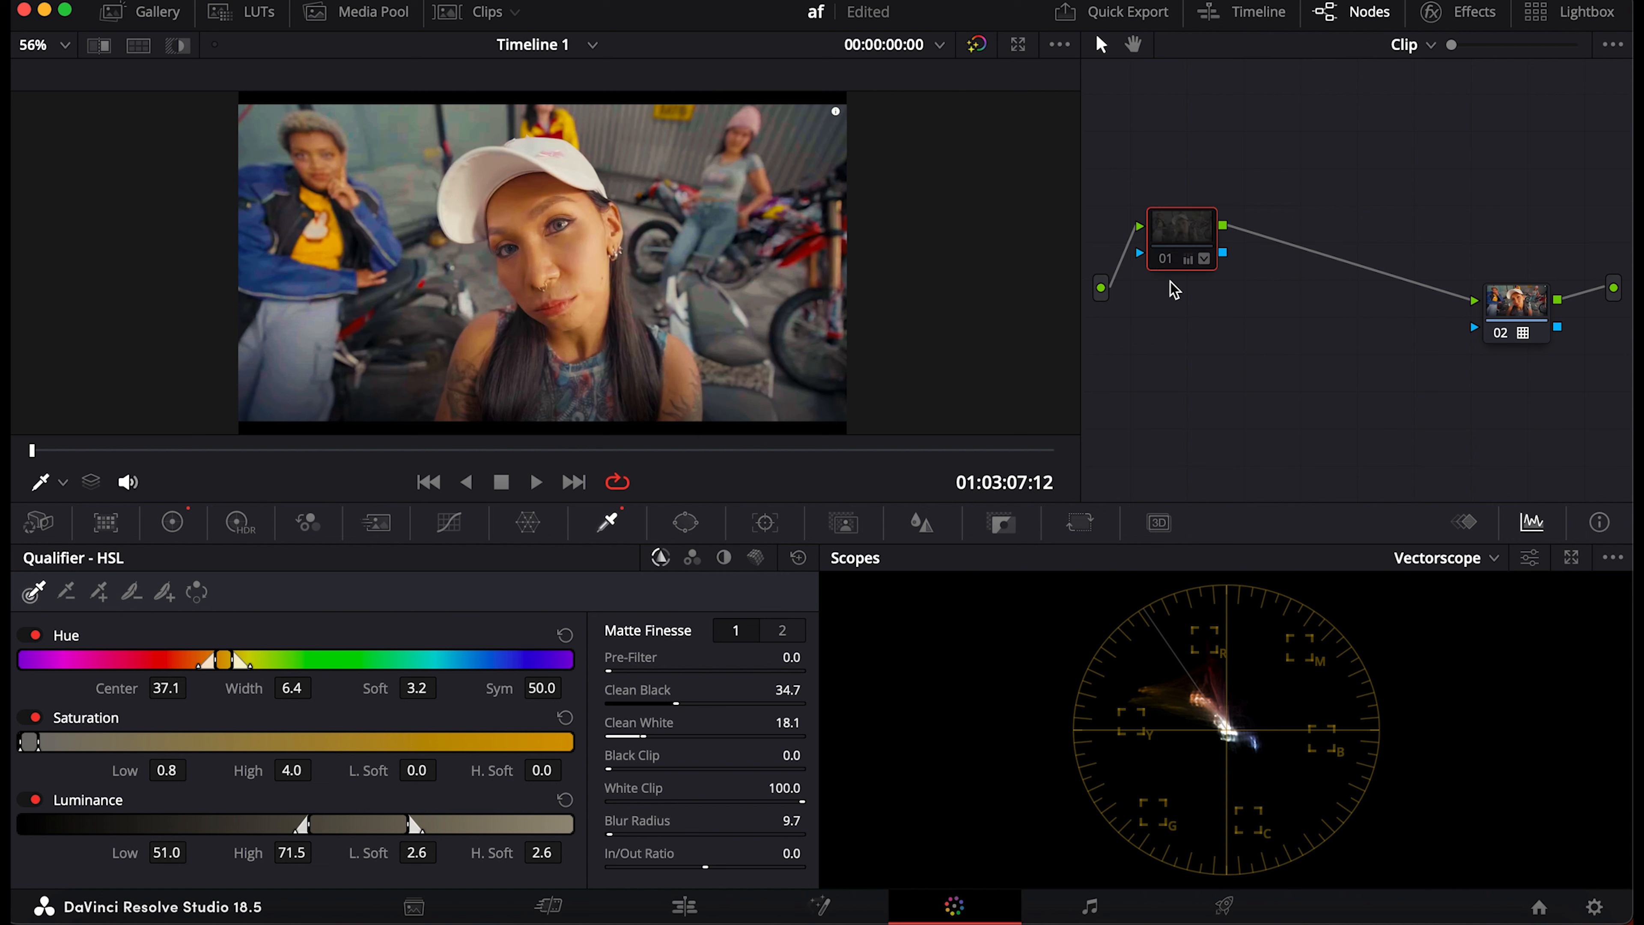
- Add a serial node after the disabled node 01 and sample the woman's face with the 3D qualifier, showing the selection with Highlight
key(alt+s)
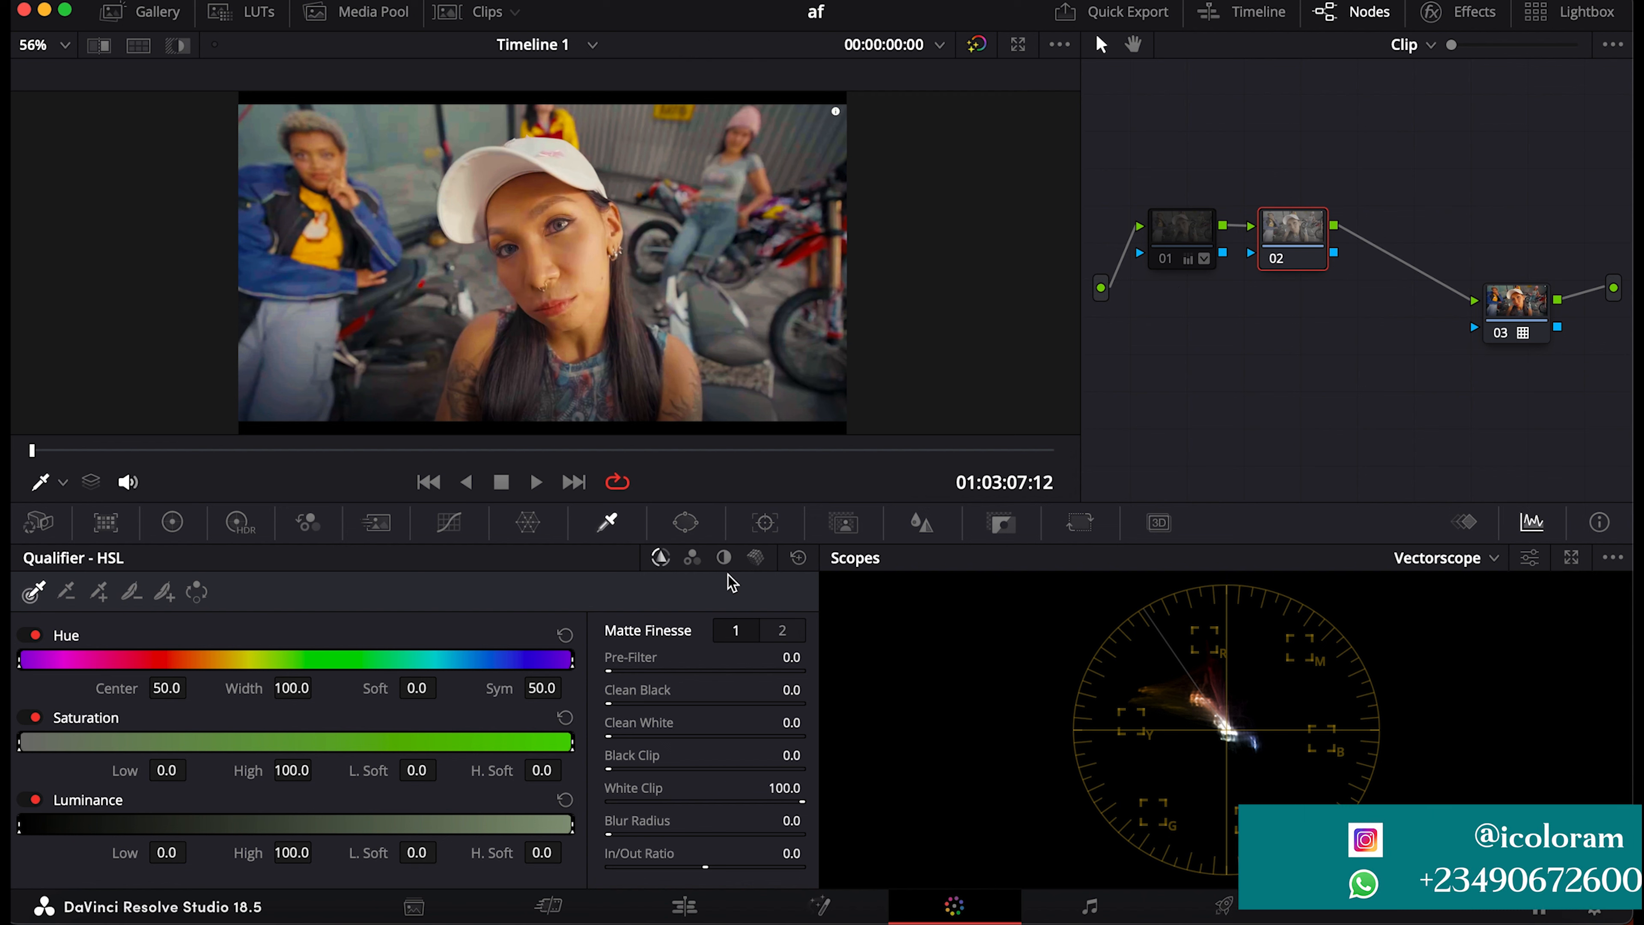
click(754, 557)
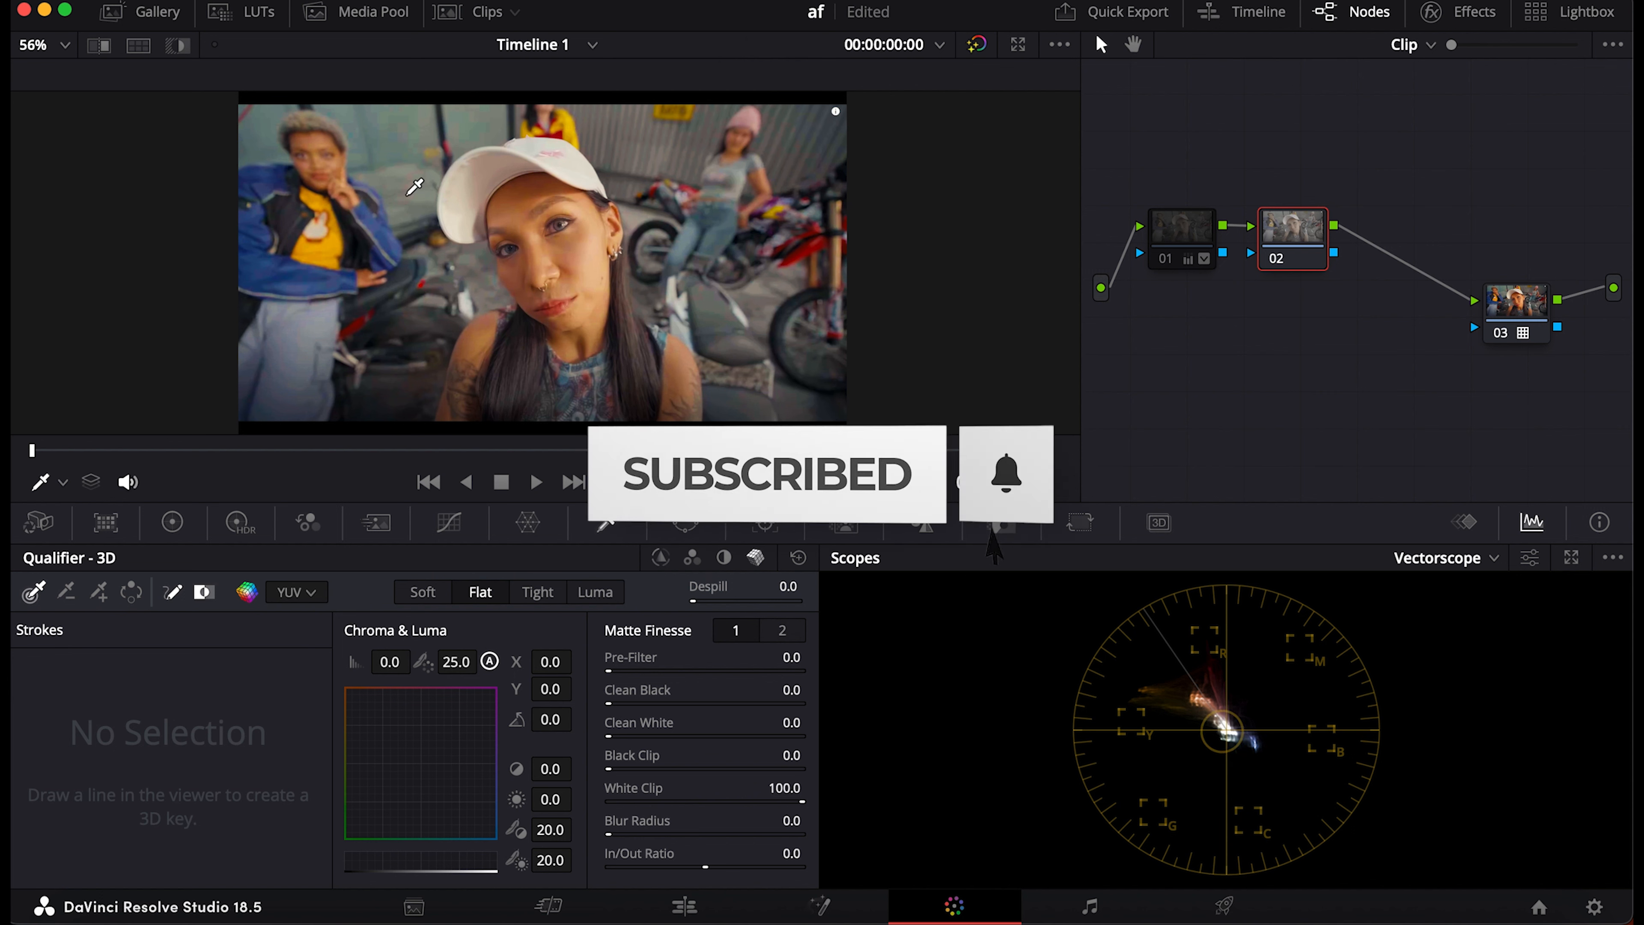
click(505, 208)
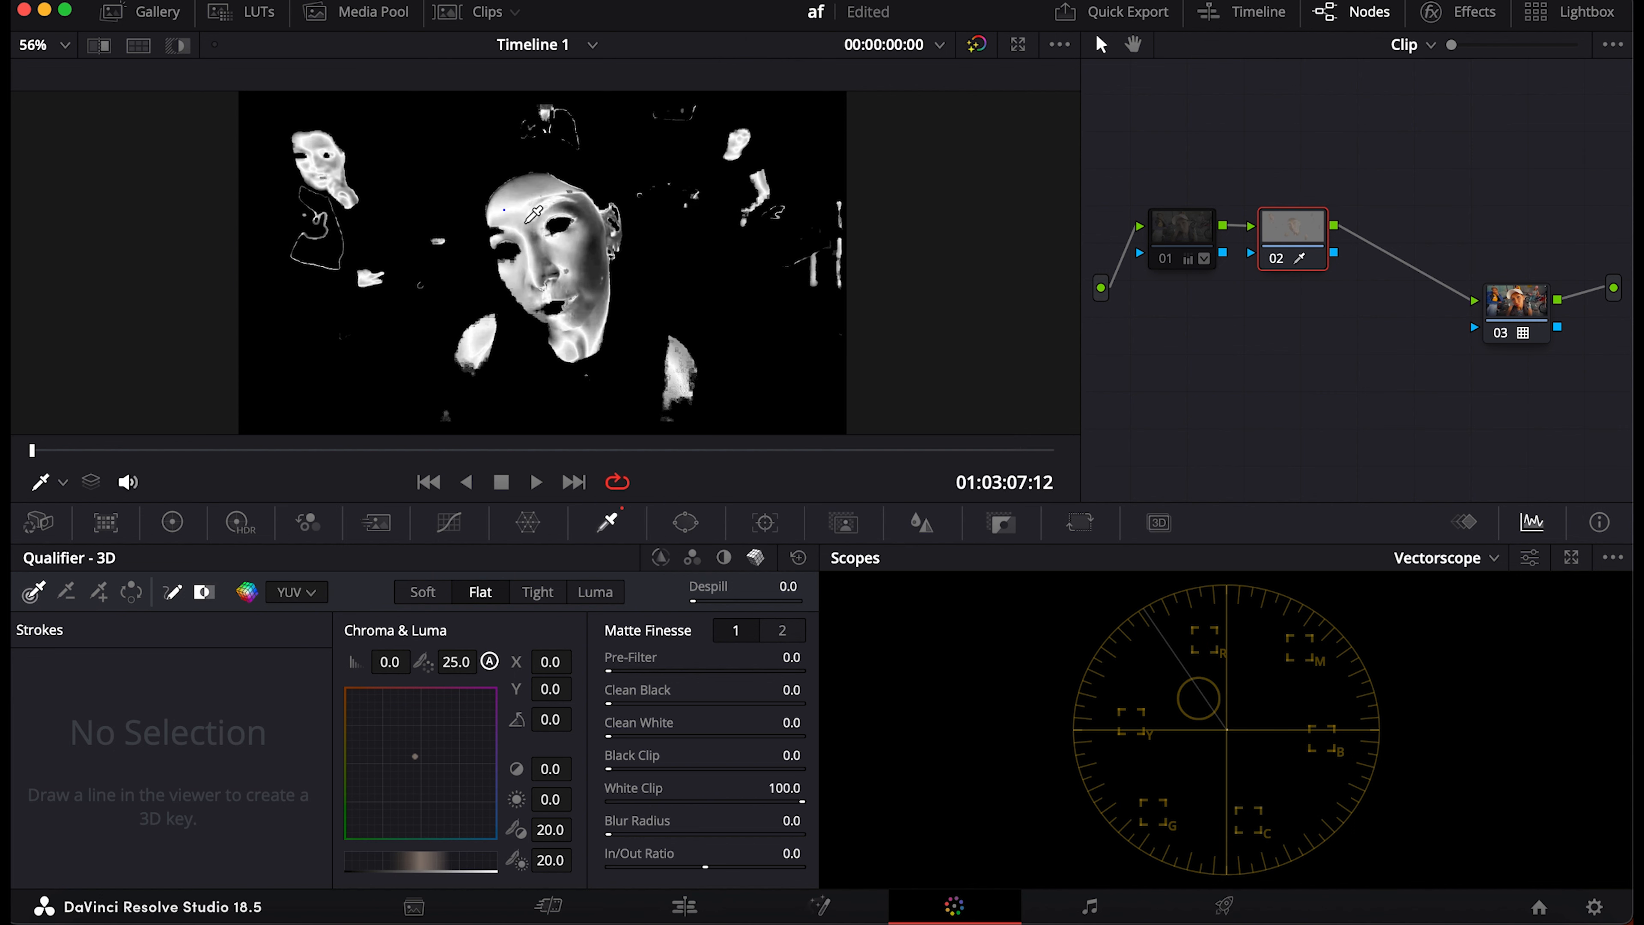
mouse_move(526, 221)
mouse_down()
mouse_move(597, 283)
mouse_move(594, 319)
mouse_up()
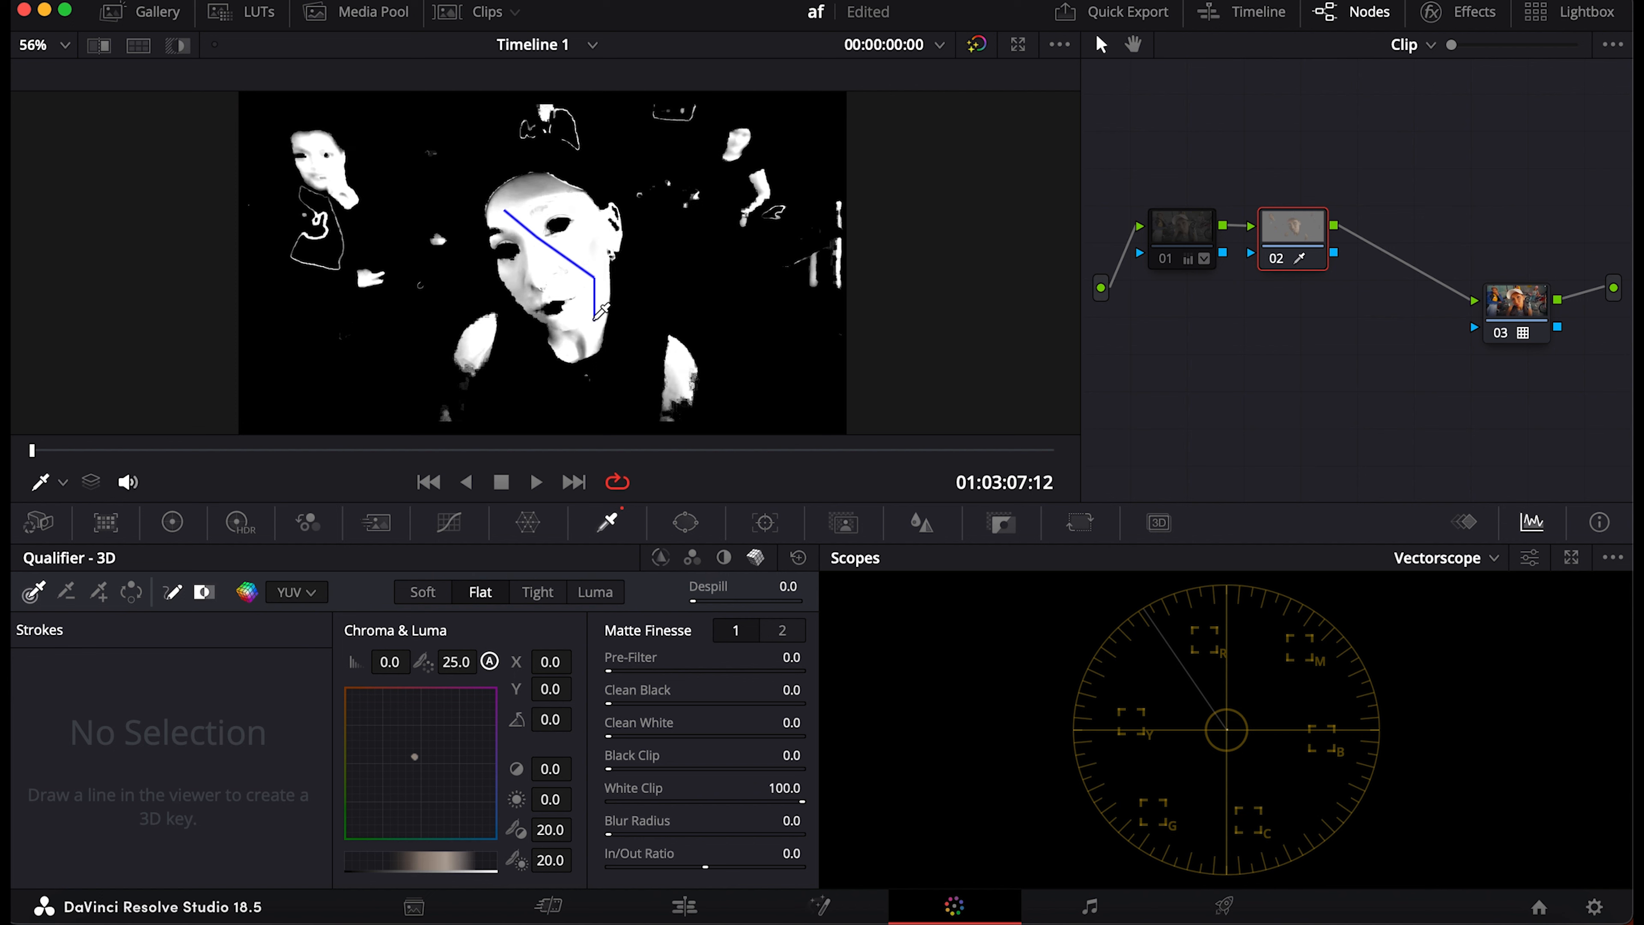
drag(594, 319, 594, 319)
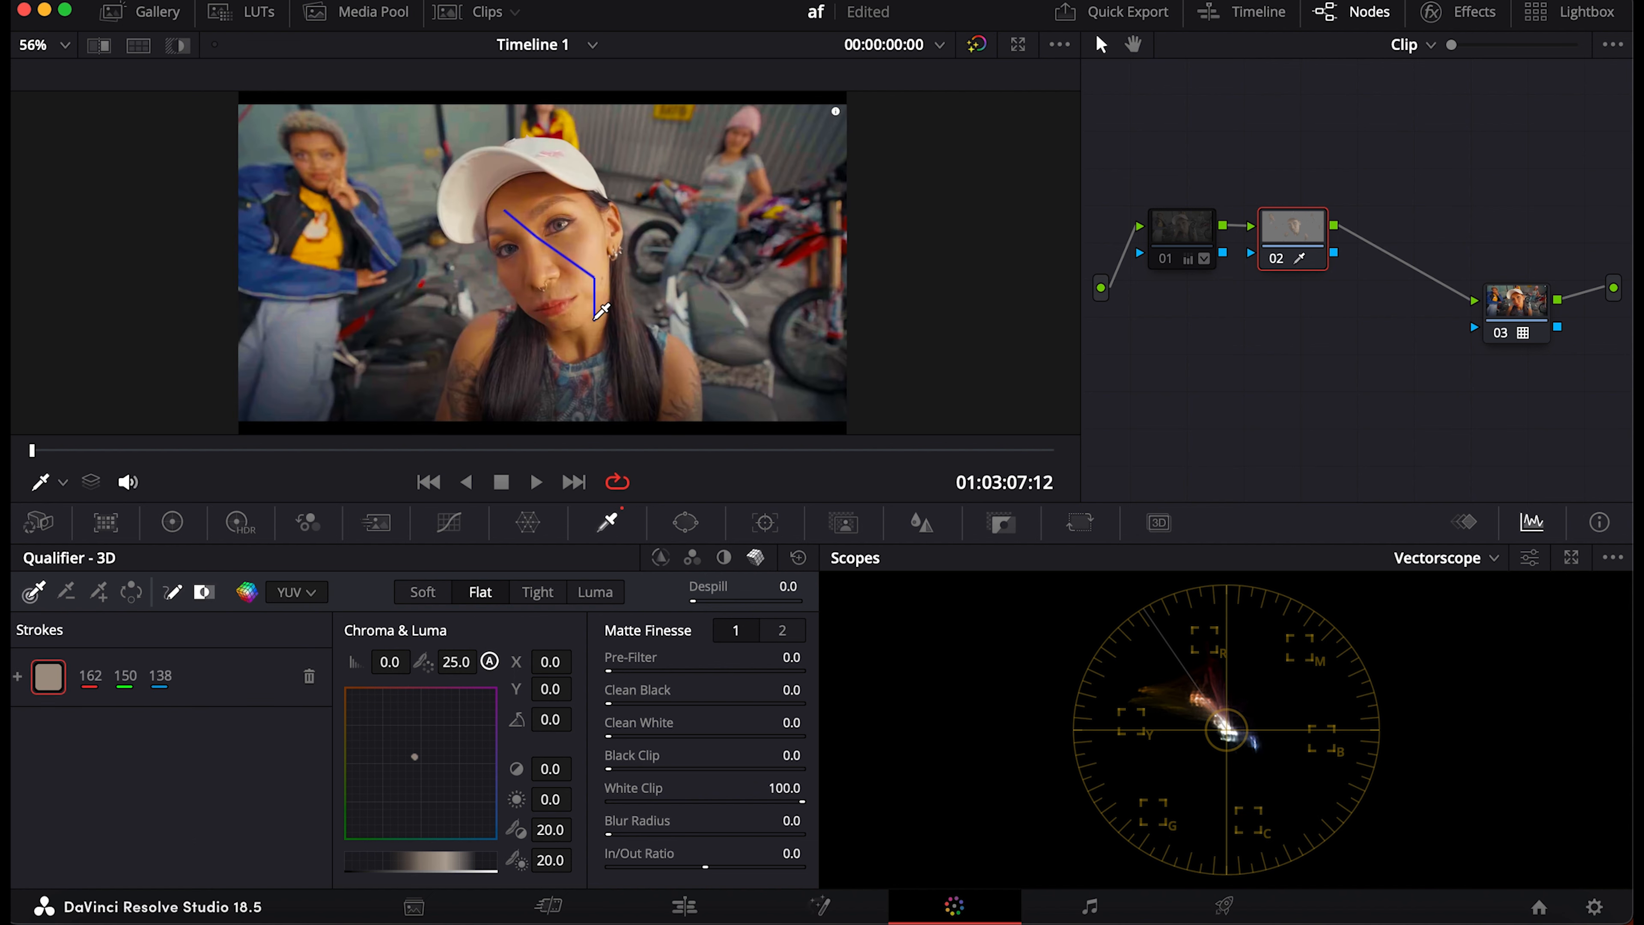
key(shift+h)
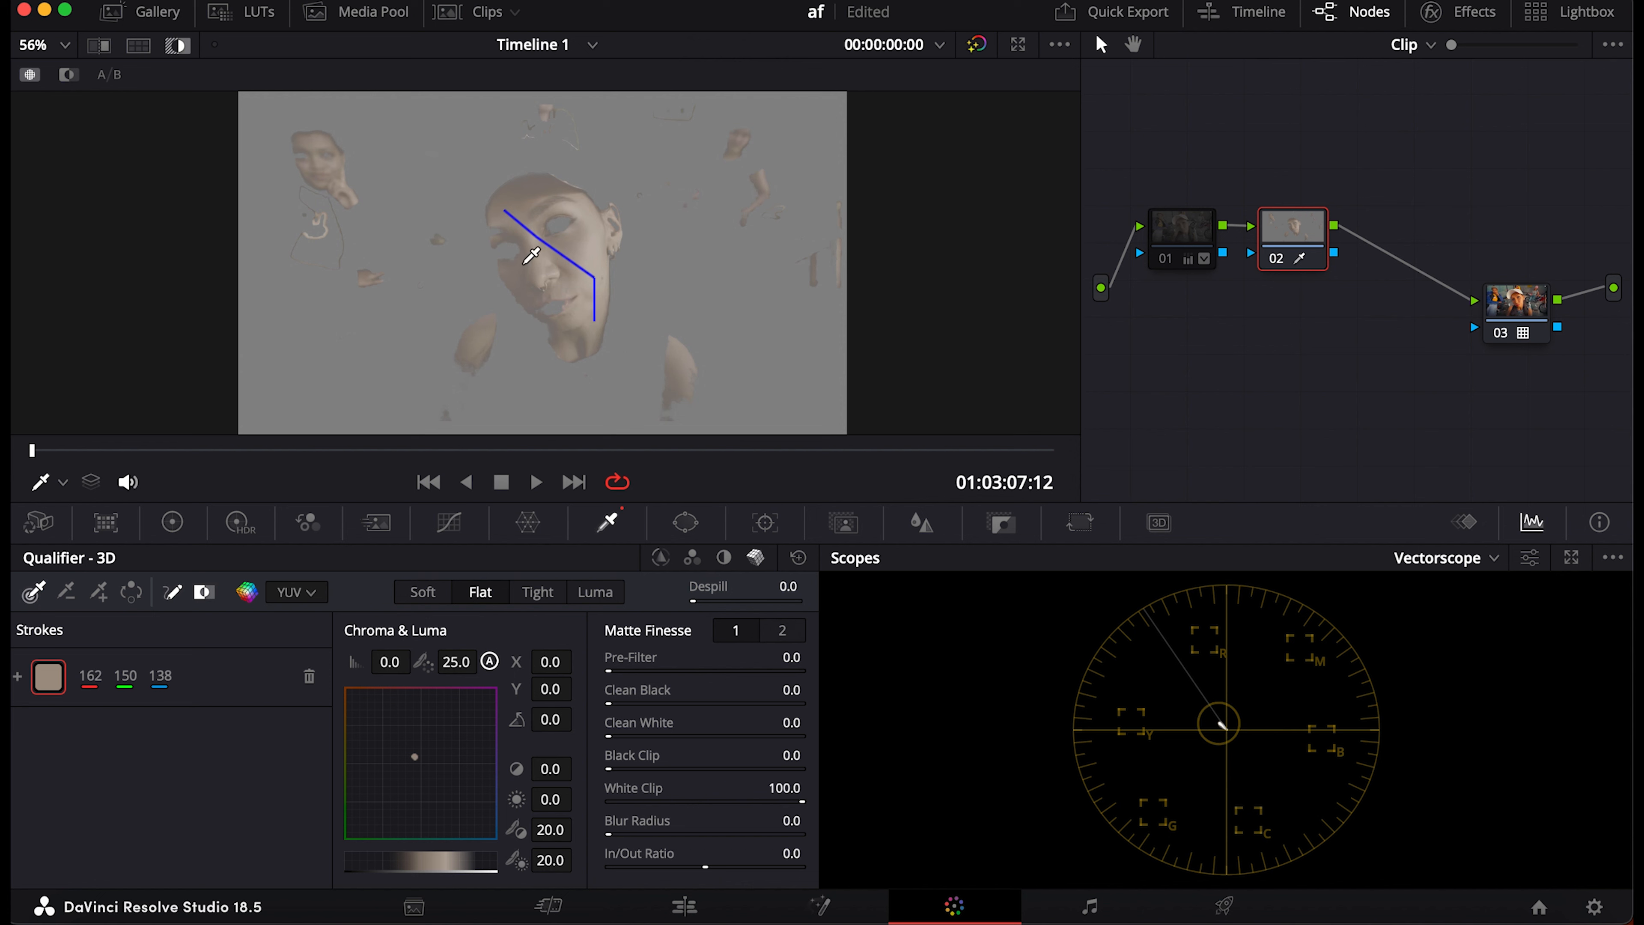
- Redraw the 3D qualifier stroke across the woman's cheeks and beside her mouth to capture more skin
drag(524, 267, 535, 292)
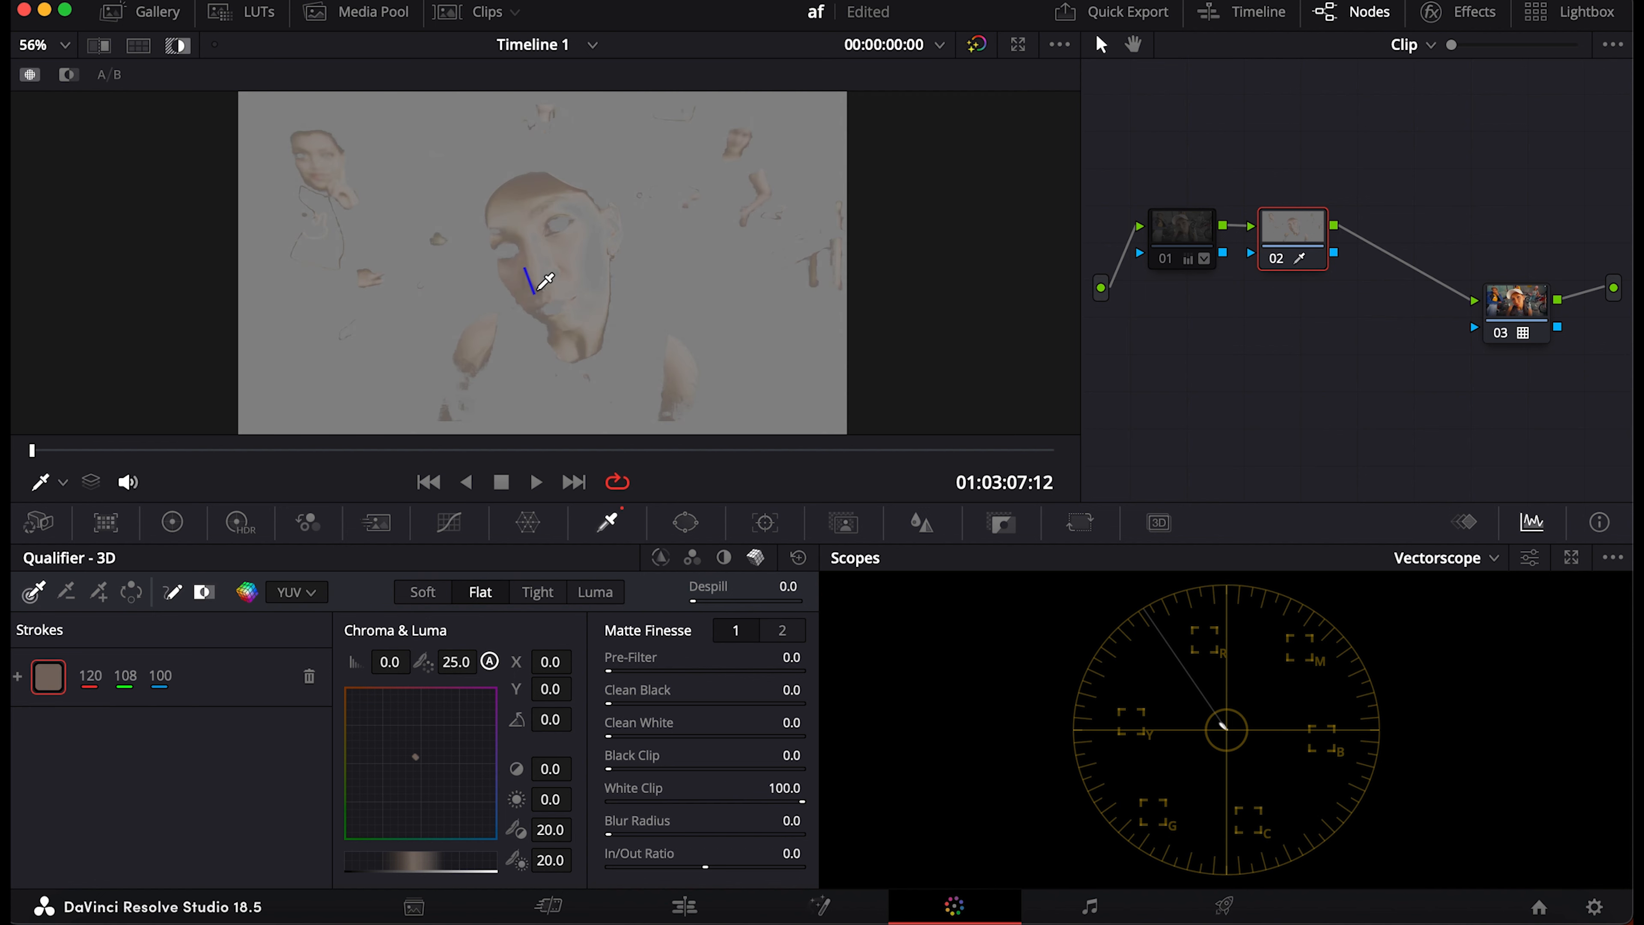
drag(537, 292, 516, 275)
mouse_move(530, 277)
mouse_down()
mouse_move(594, 265)
mouse_move(526, 289)
mouse_up()
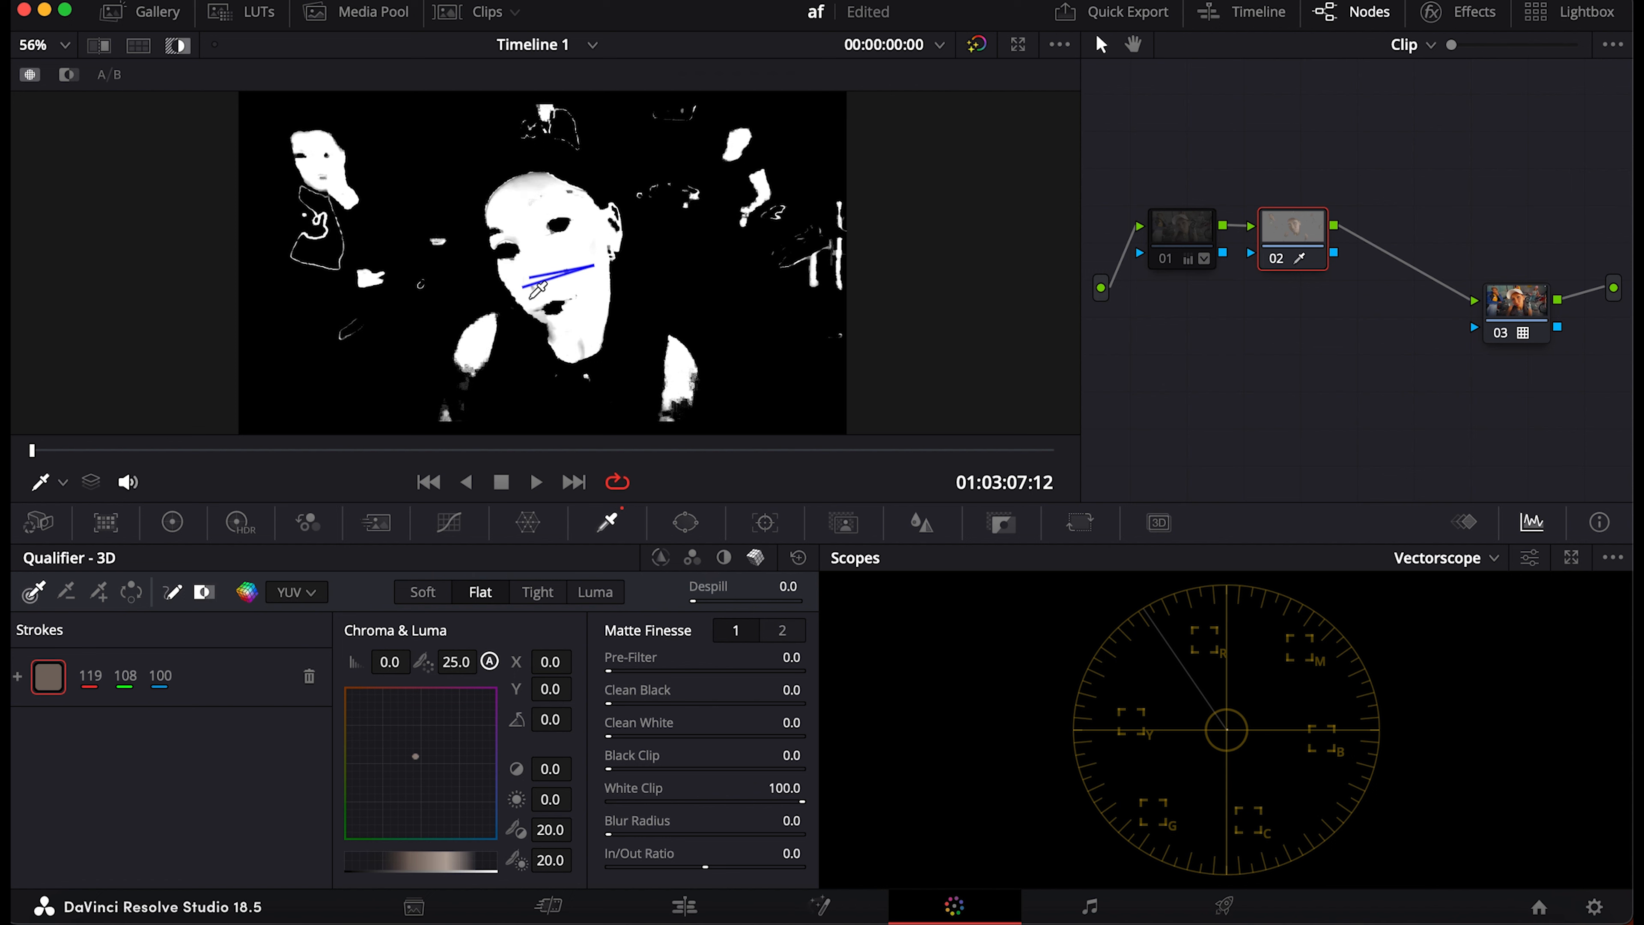
drag(523, 286, 529, 299)
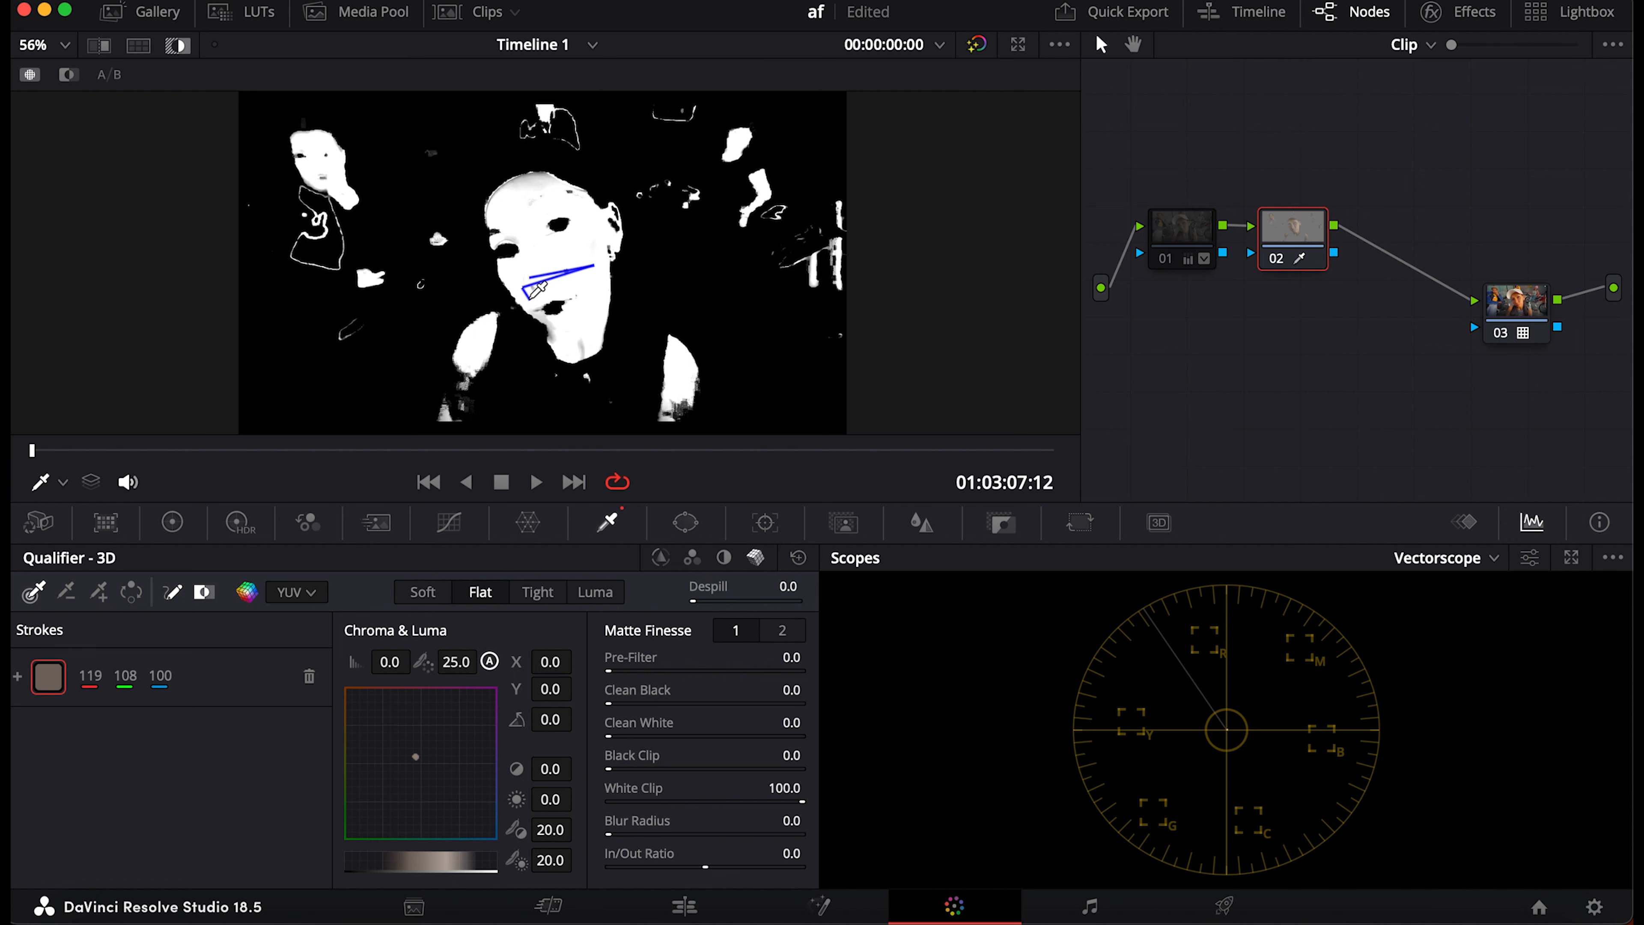
drag(530, 298, 530, 298)
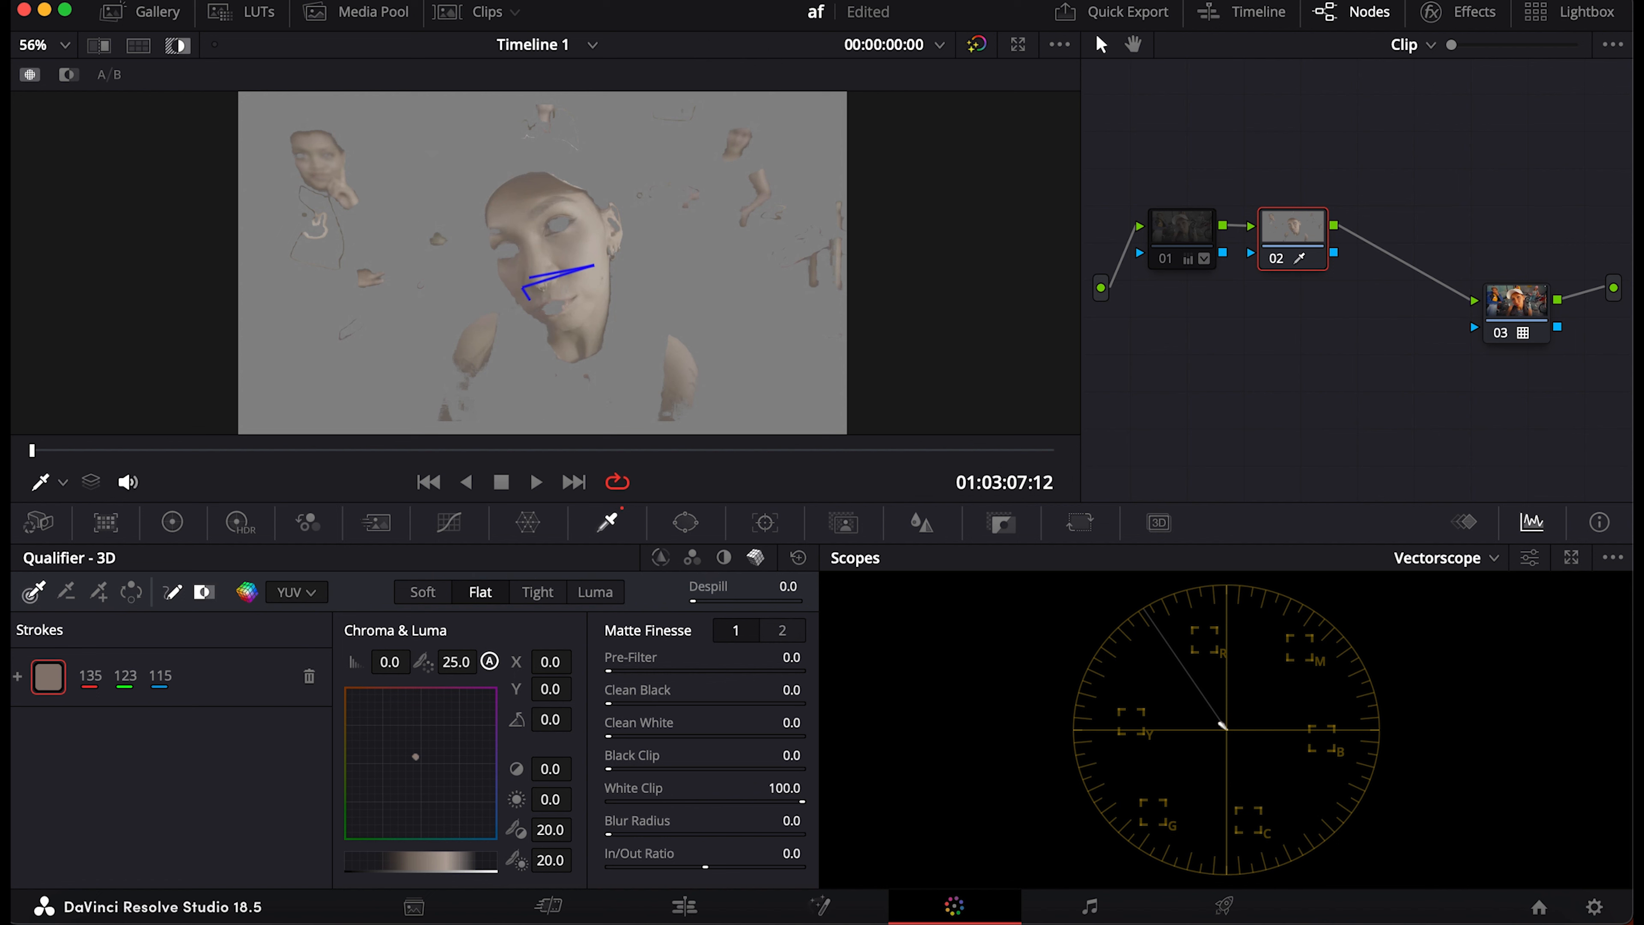
- Refine node 02's skin matte by raising Clean Black, Clean White and Blur Radius, and set Denoise to 6.1
drag(608, 702, 626, 703)
drag(609, 736, 624, 737)
drag(612, 849, 622, 849)
click(792, 636)
drag(642, 735, 654, 735)
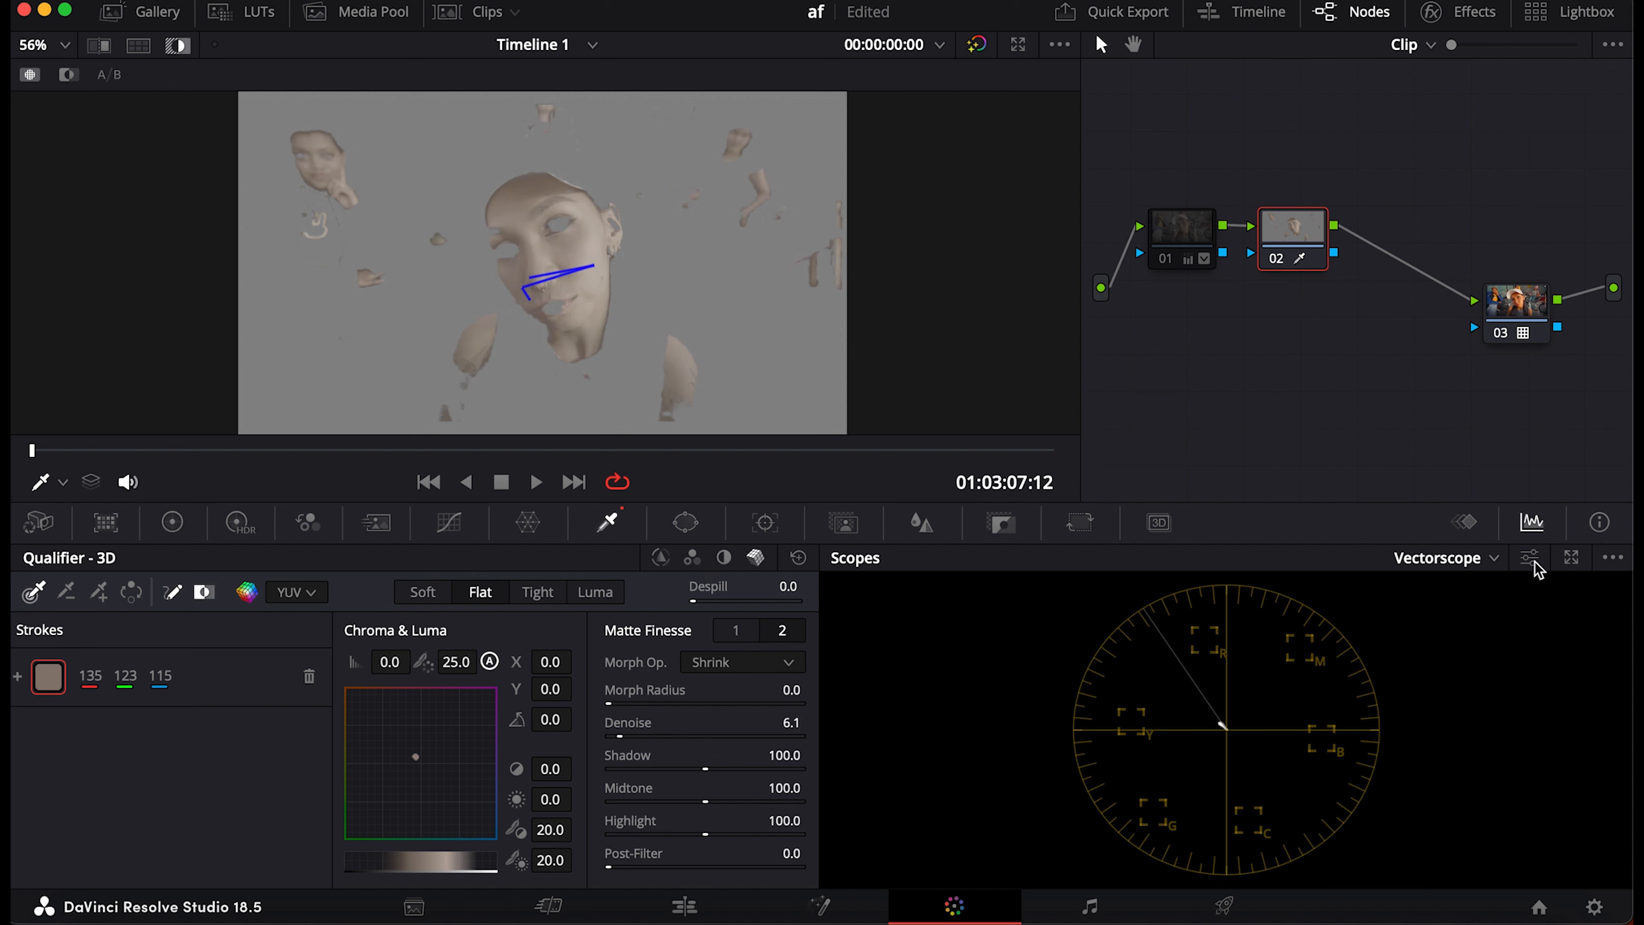
- Using the expanded scopes, shift node 02's gamma to red 0.02, green -0.01 and blue -0.01, finishing with the scopes closed and Highlight off
click(1572, 559)
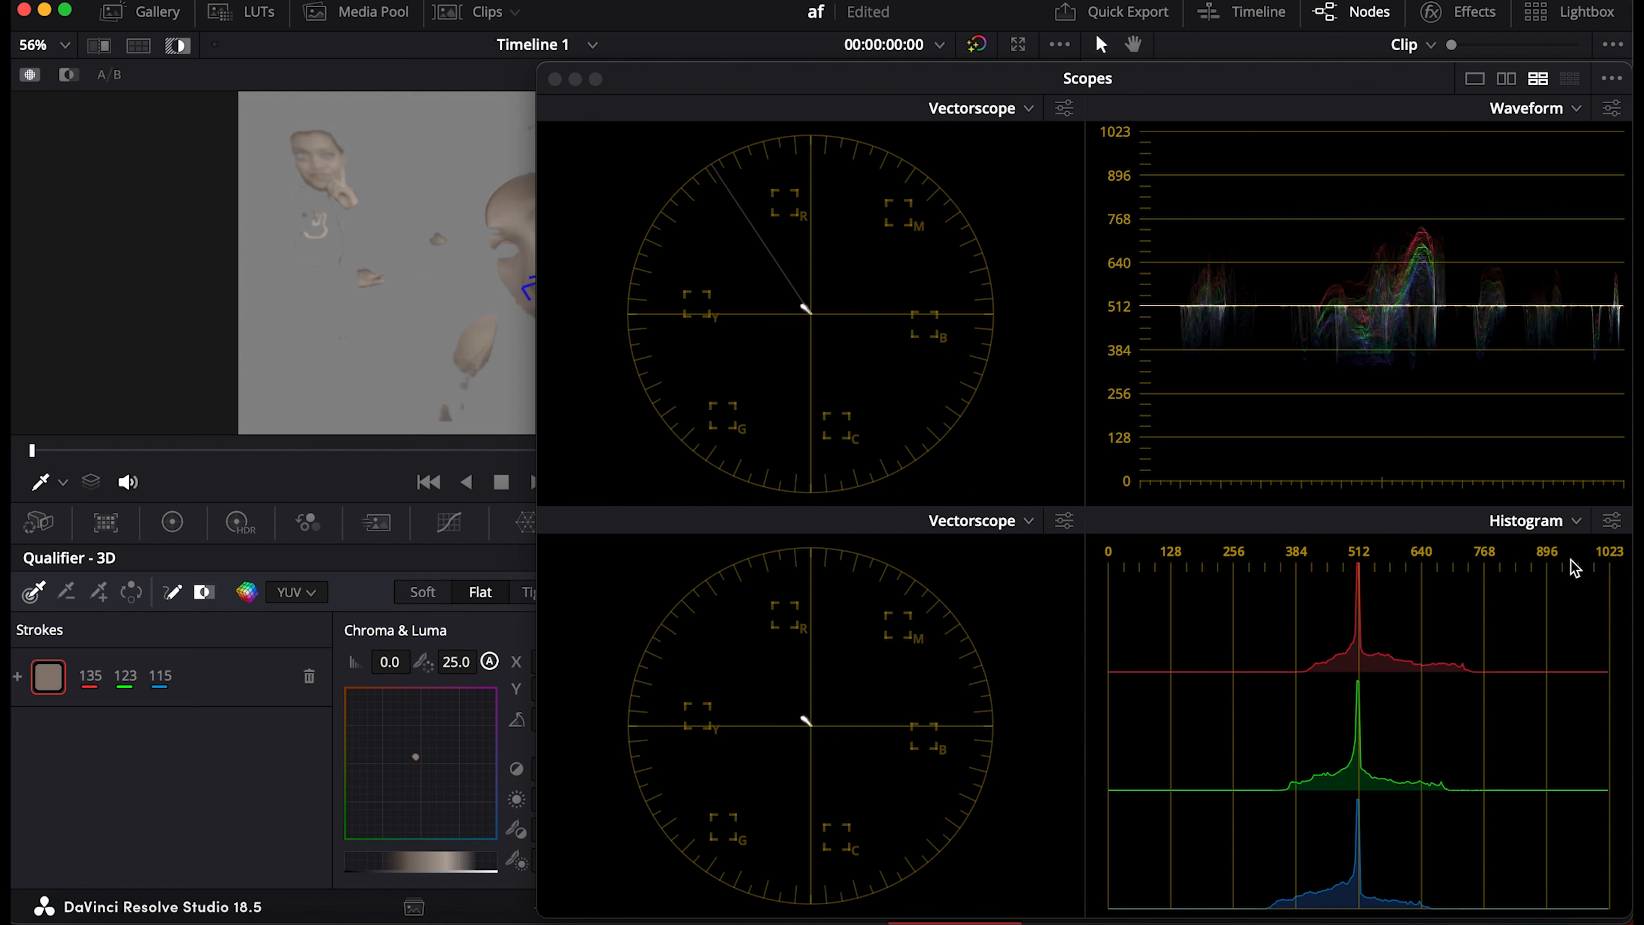
click(172, 523)
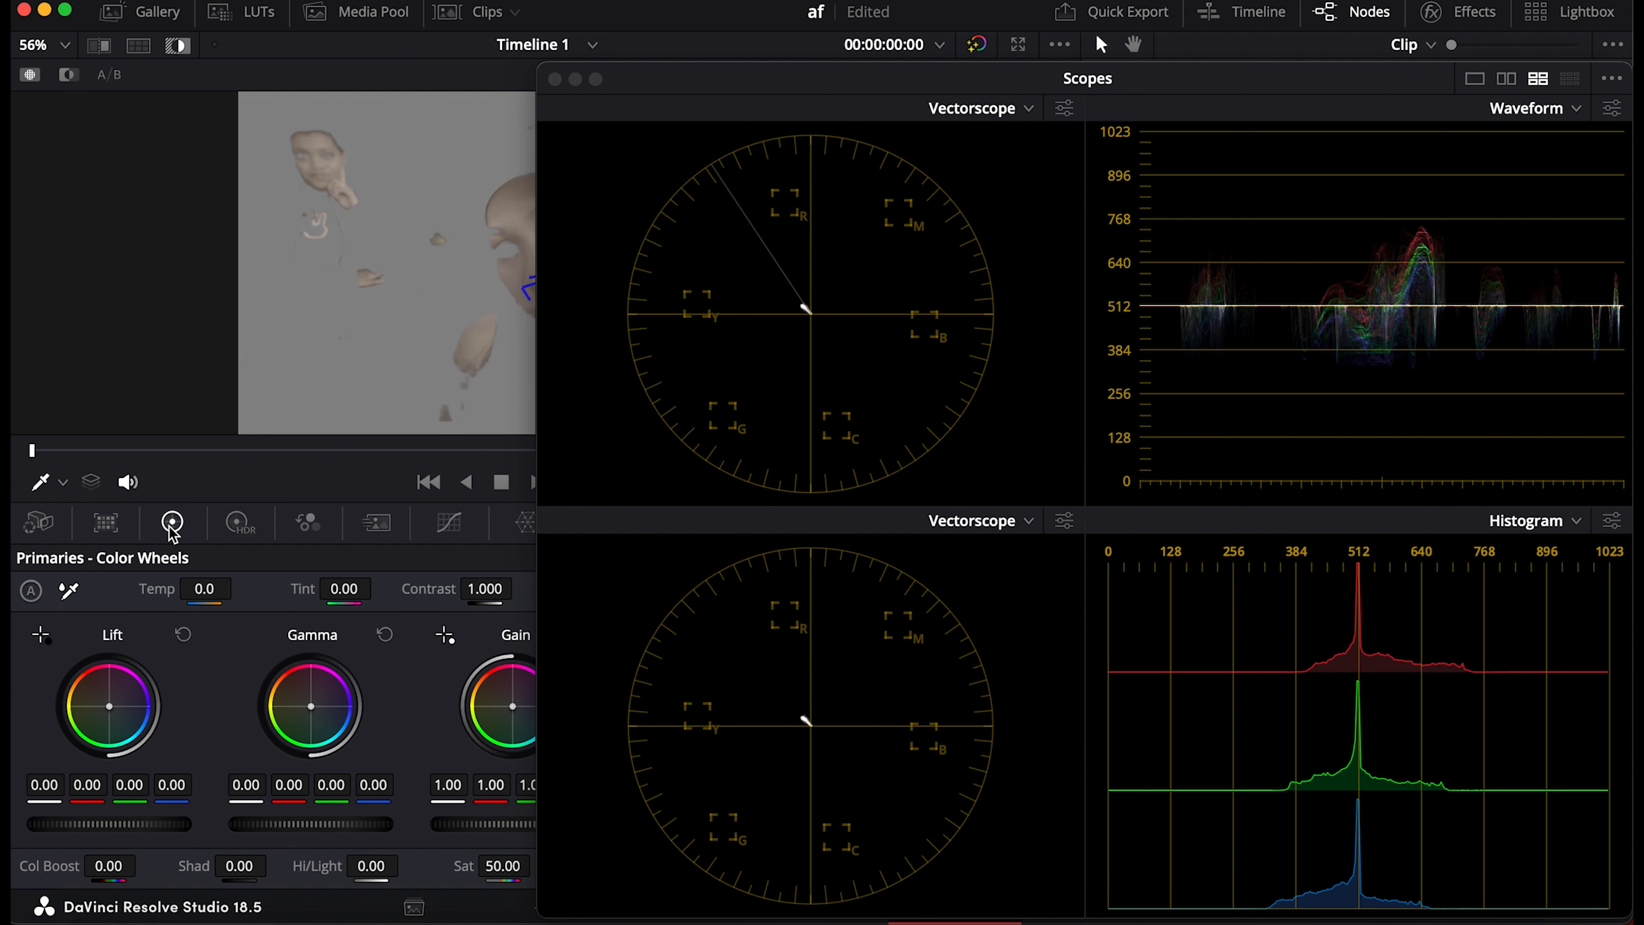
drag(303, 686, 301, 680)
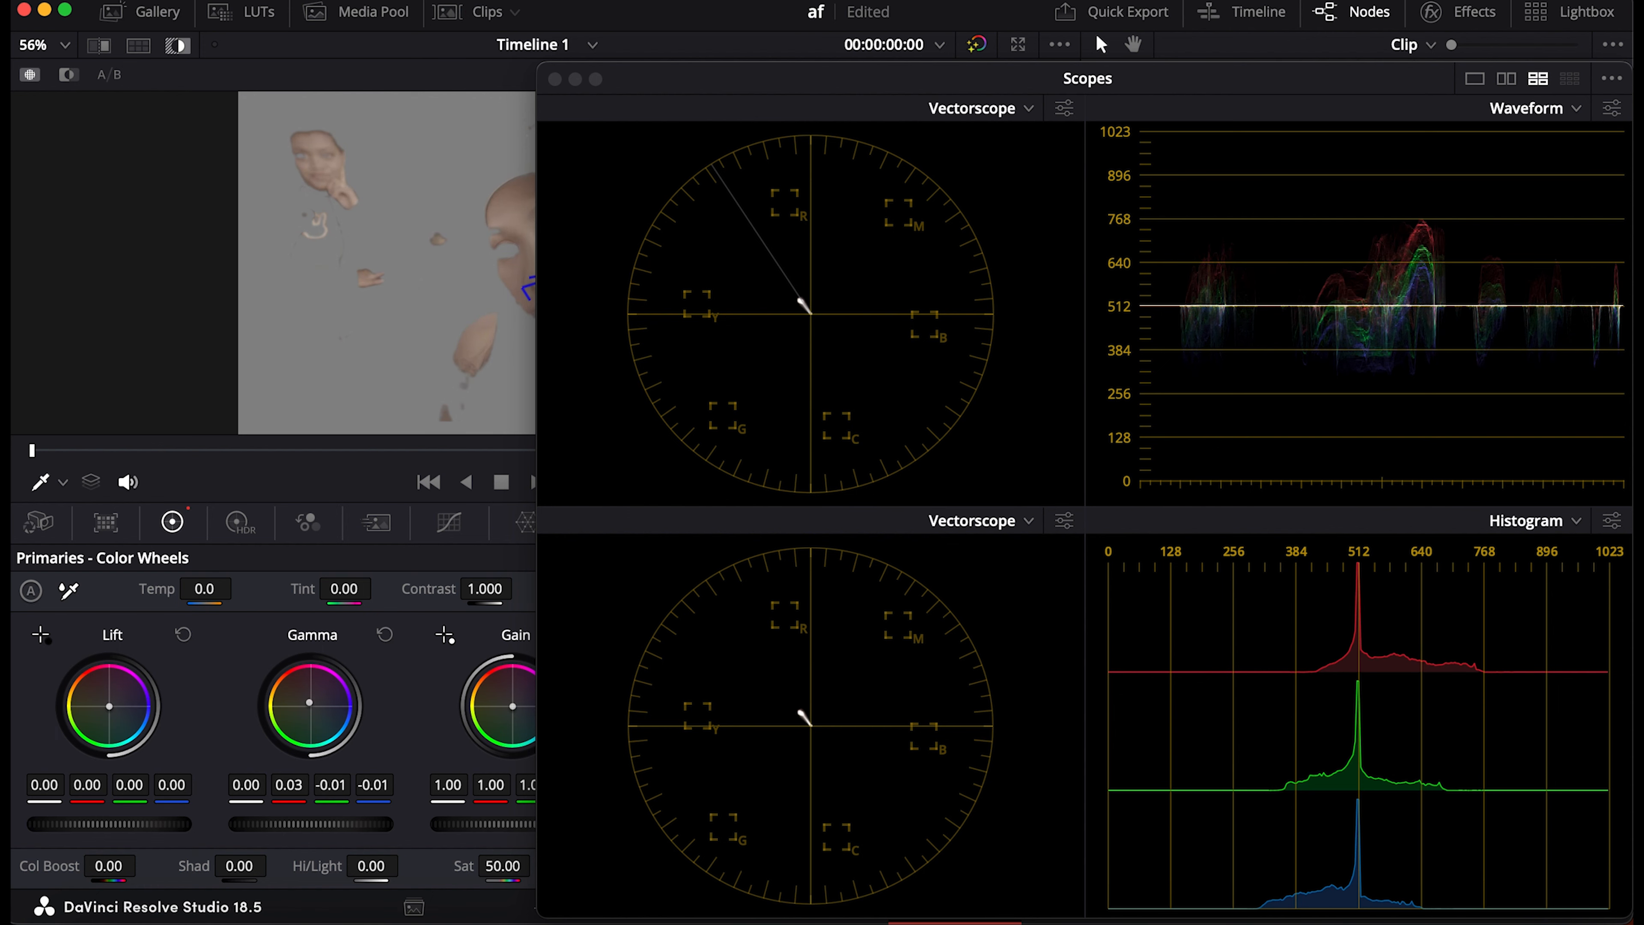
drag(301, 680, 302, 681)
click(554, 80)
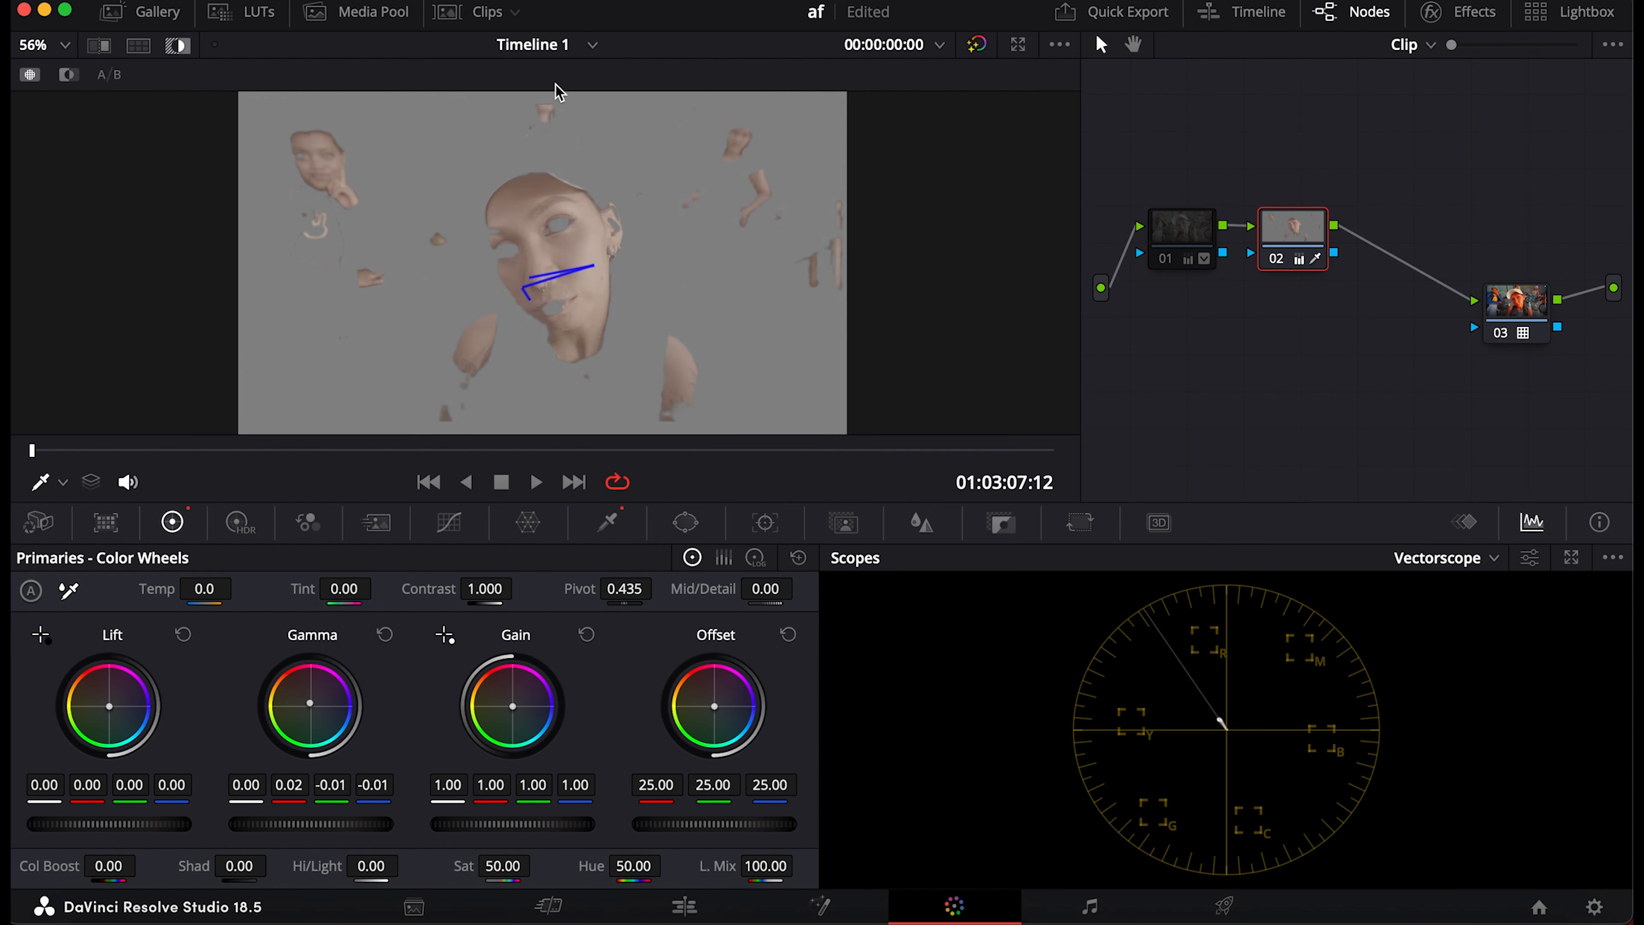
click(181, 46)
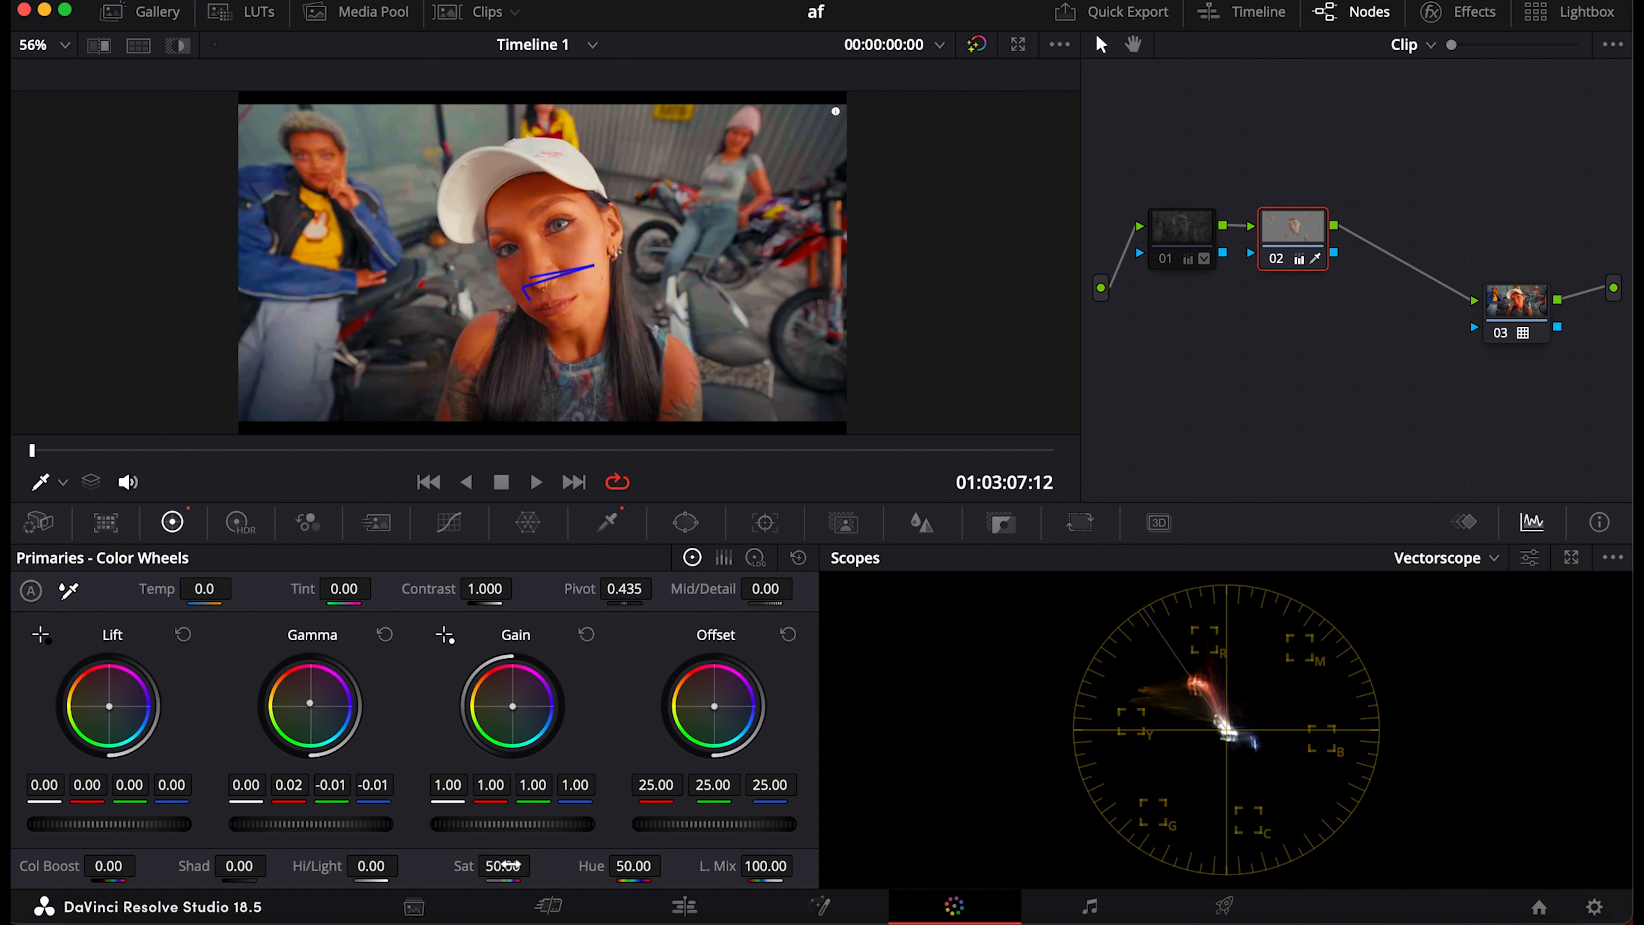
- Set node 02's saturation to 31.40, contrast to 1.060 and midtone detail to -17.50
drag(508, 865, 483, 865)
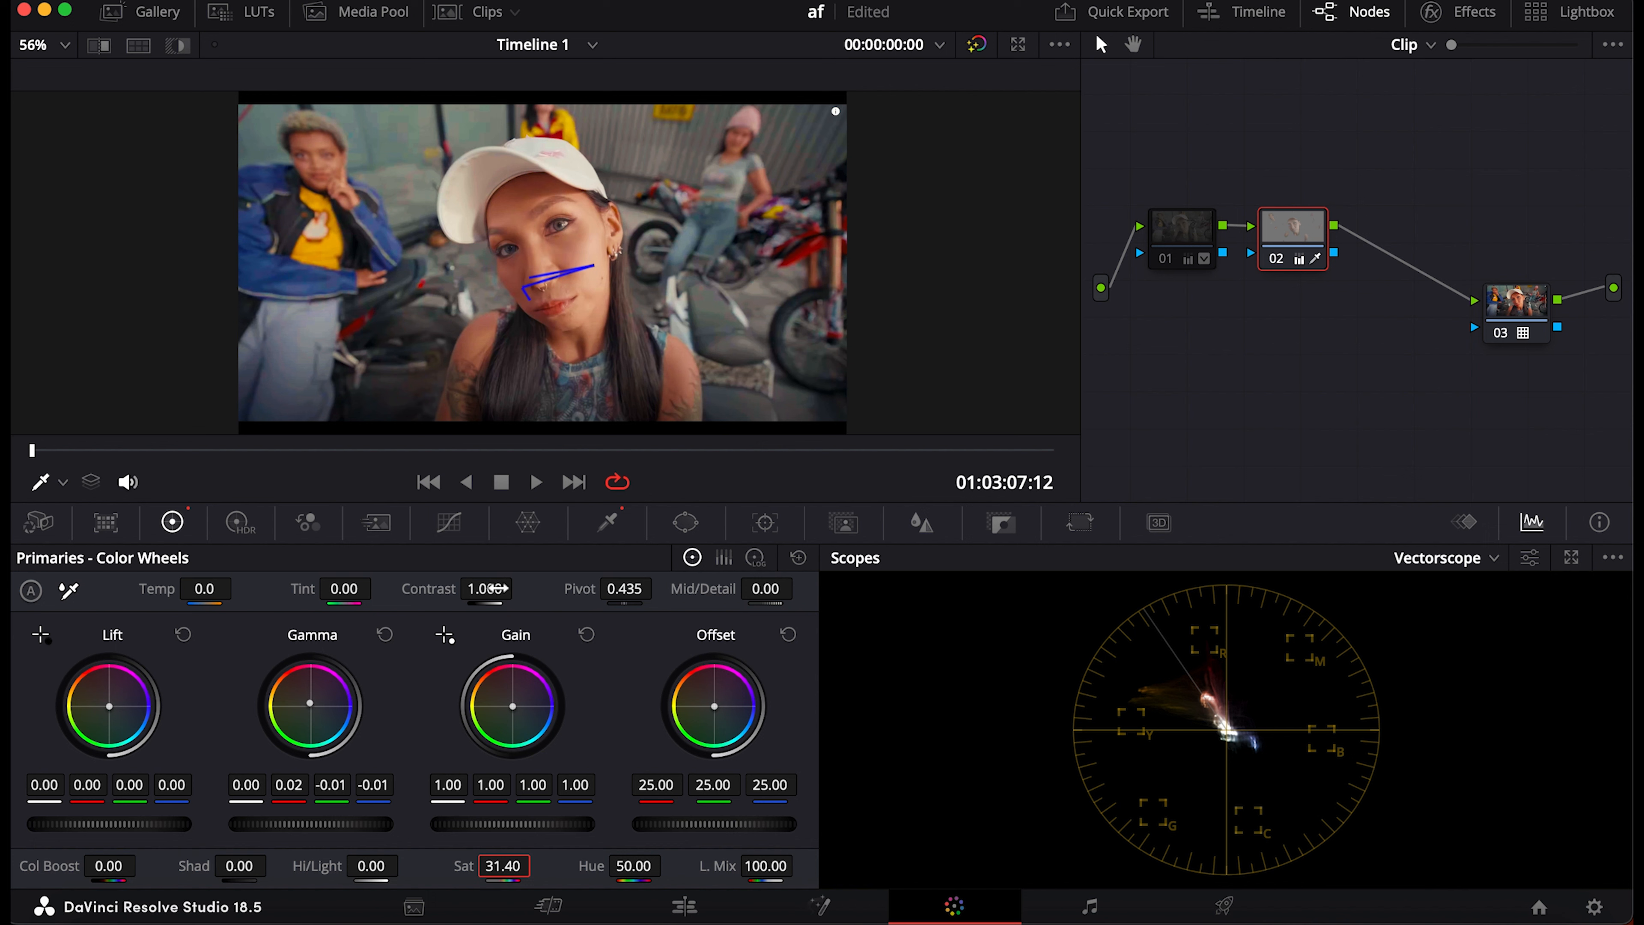
drag(497, 587, 520, 586)
drag(480, 588, 475, 587)
mouse_move(765, 585)
mouse_down()
mouse_move(745, 586)
mouse_move(771, 586)
mouse_up()
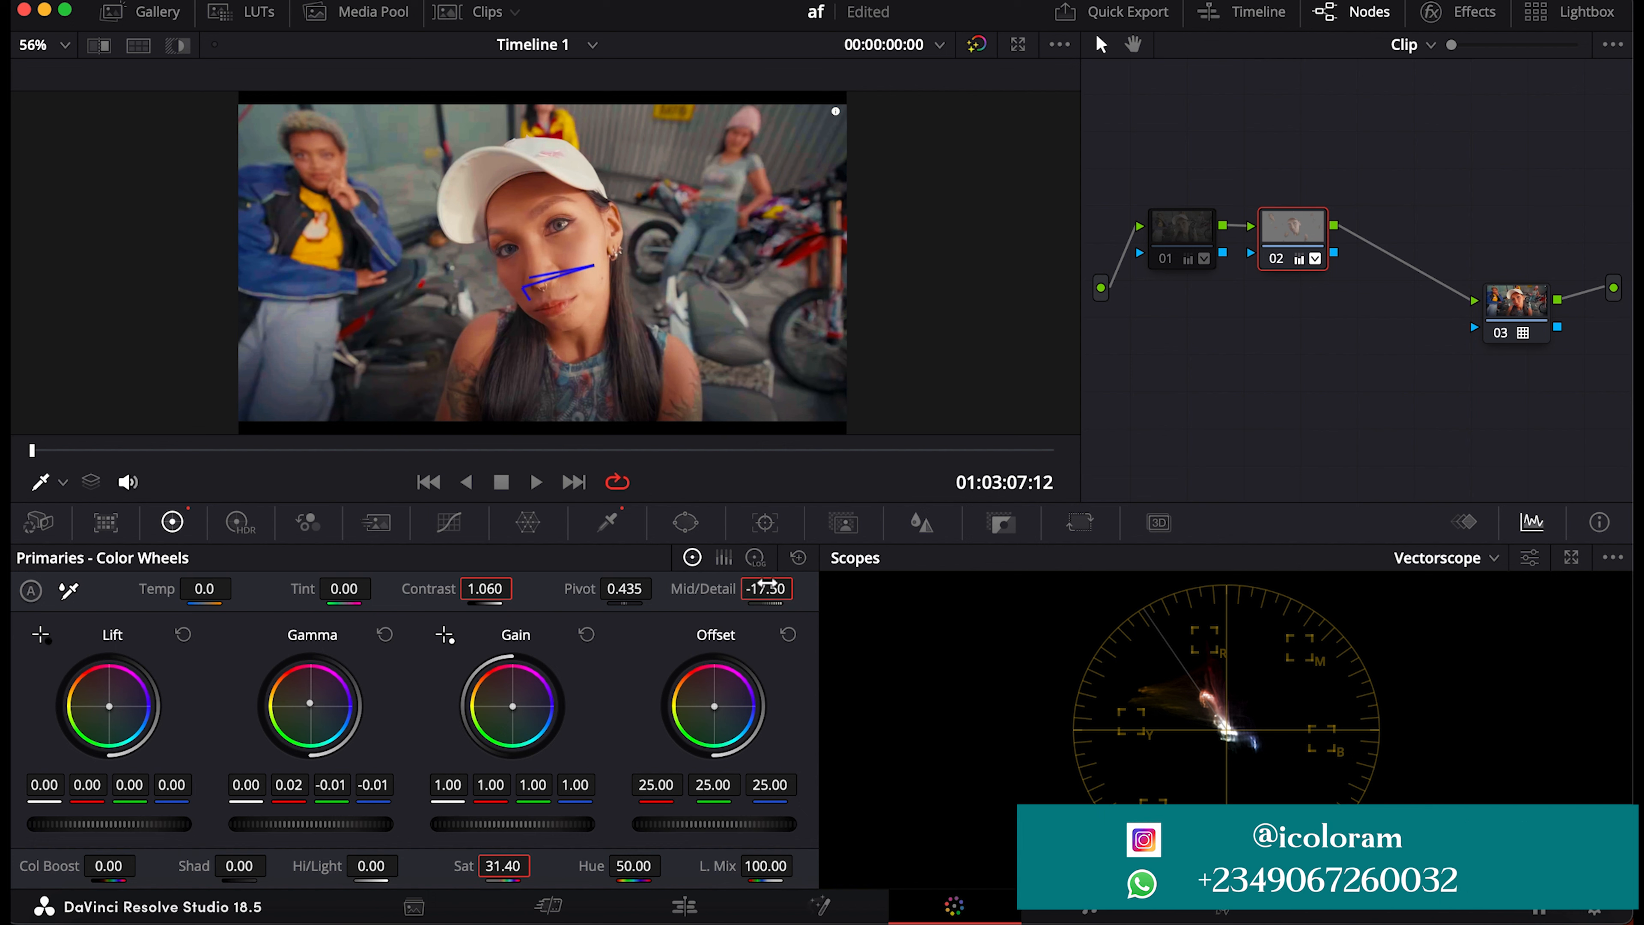
- Enable node 01 again and reset its grade
click(1210, 241)
click(1211, 262)
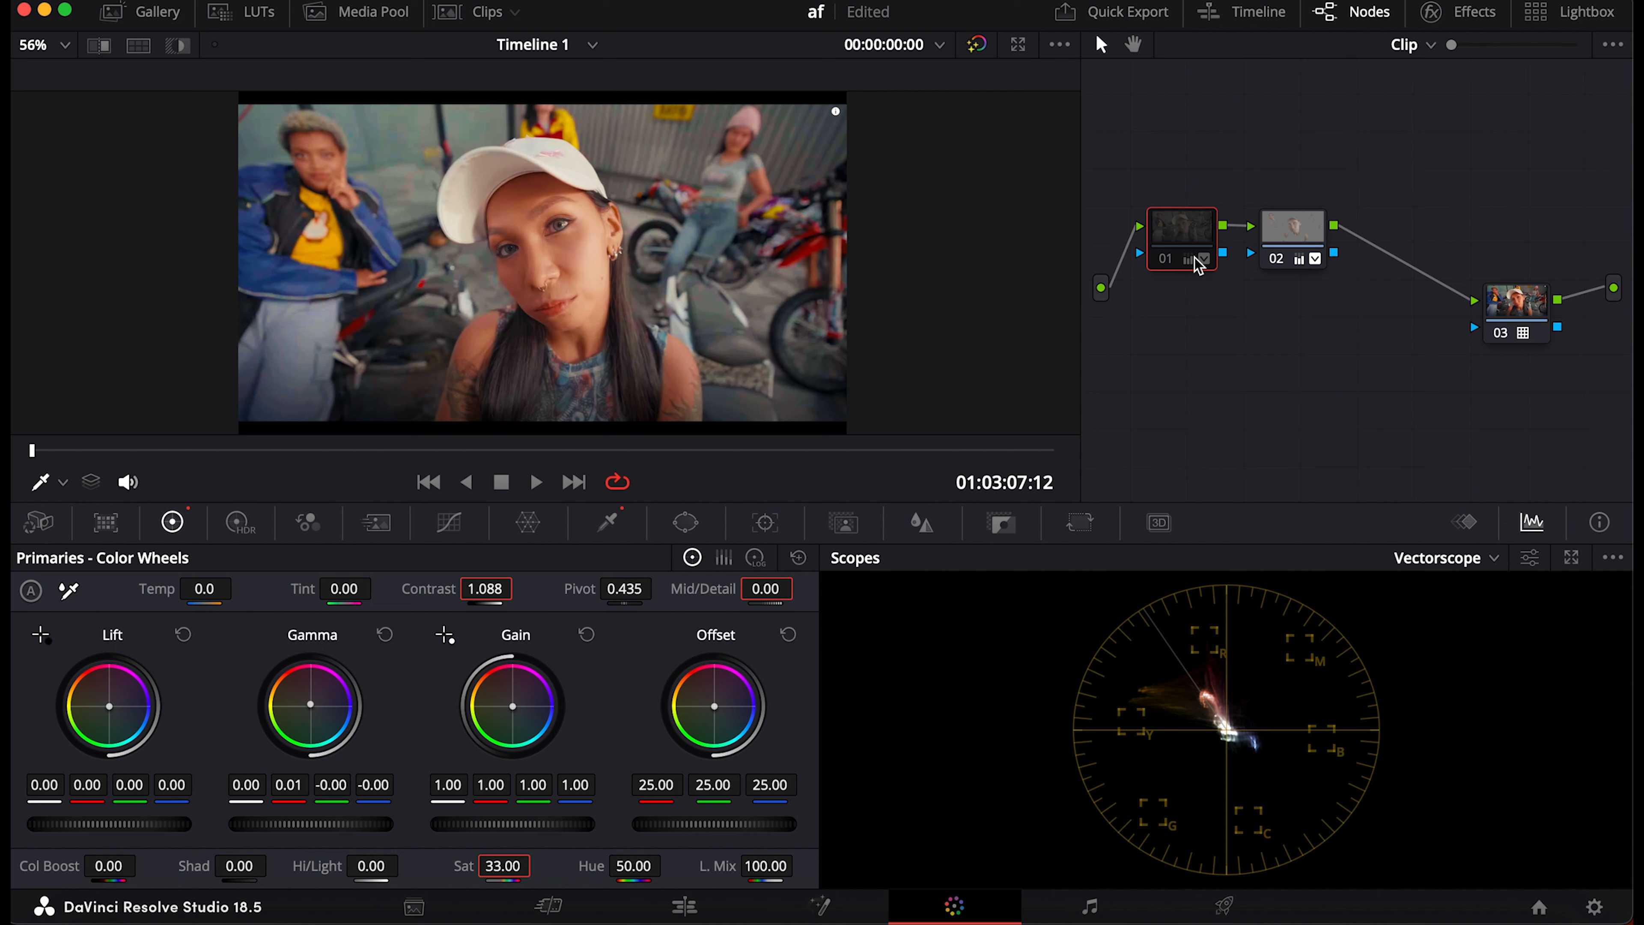
click(1165, 259)
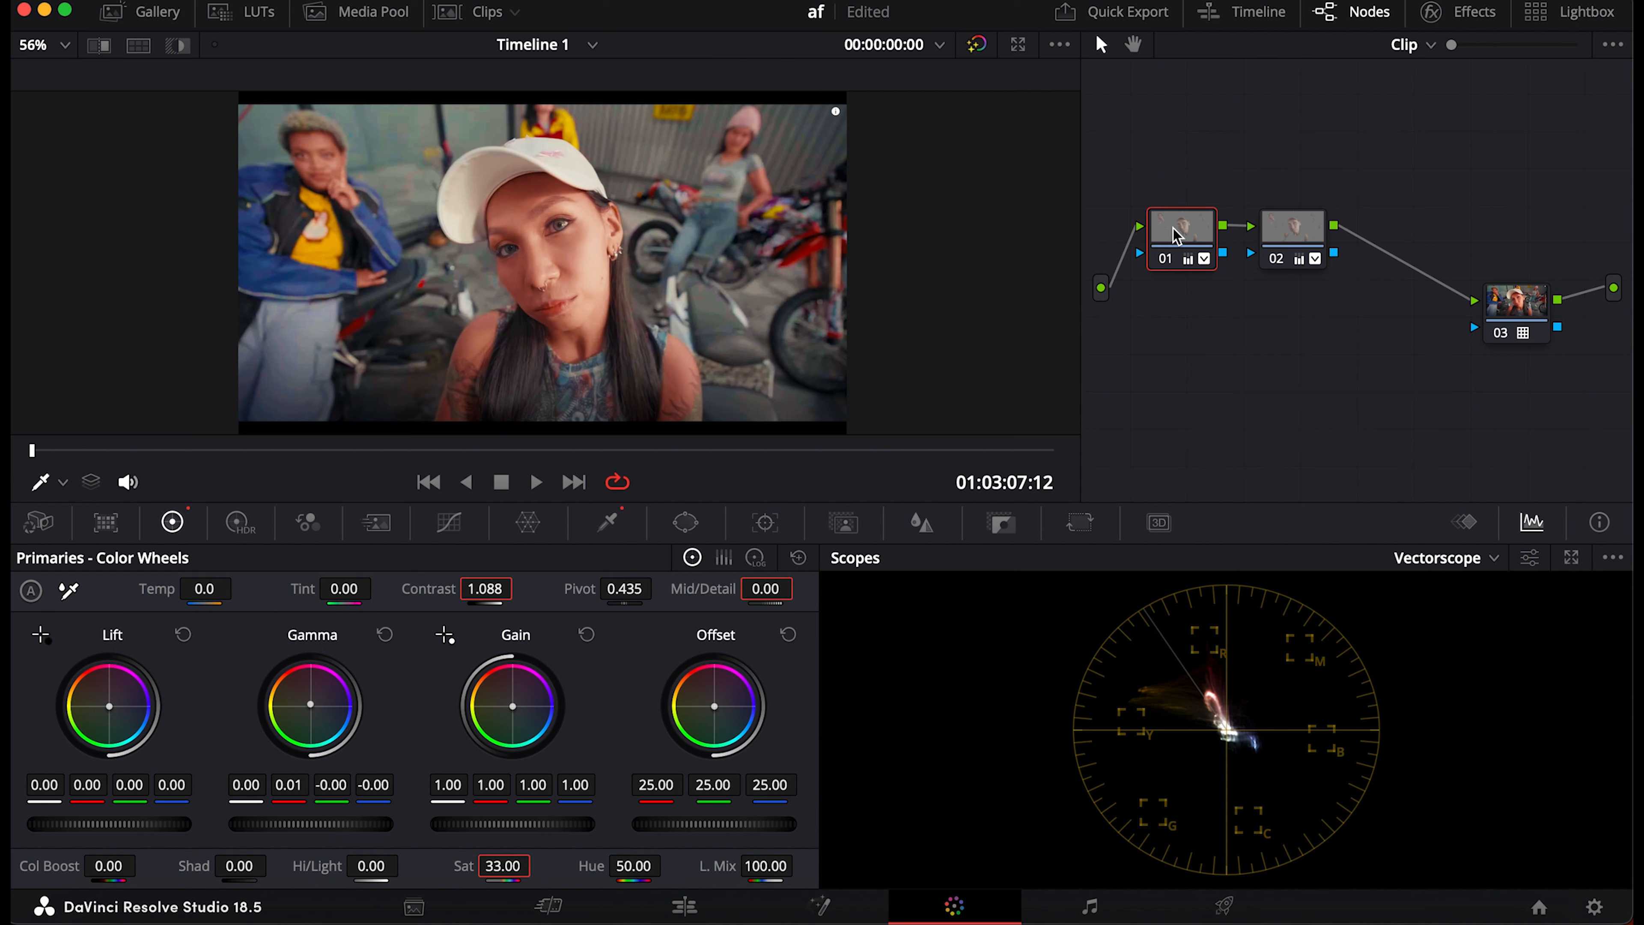
right_click(1176, 236)
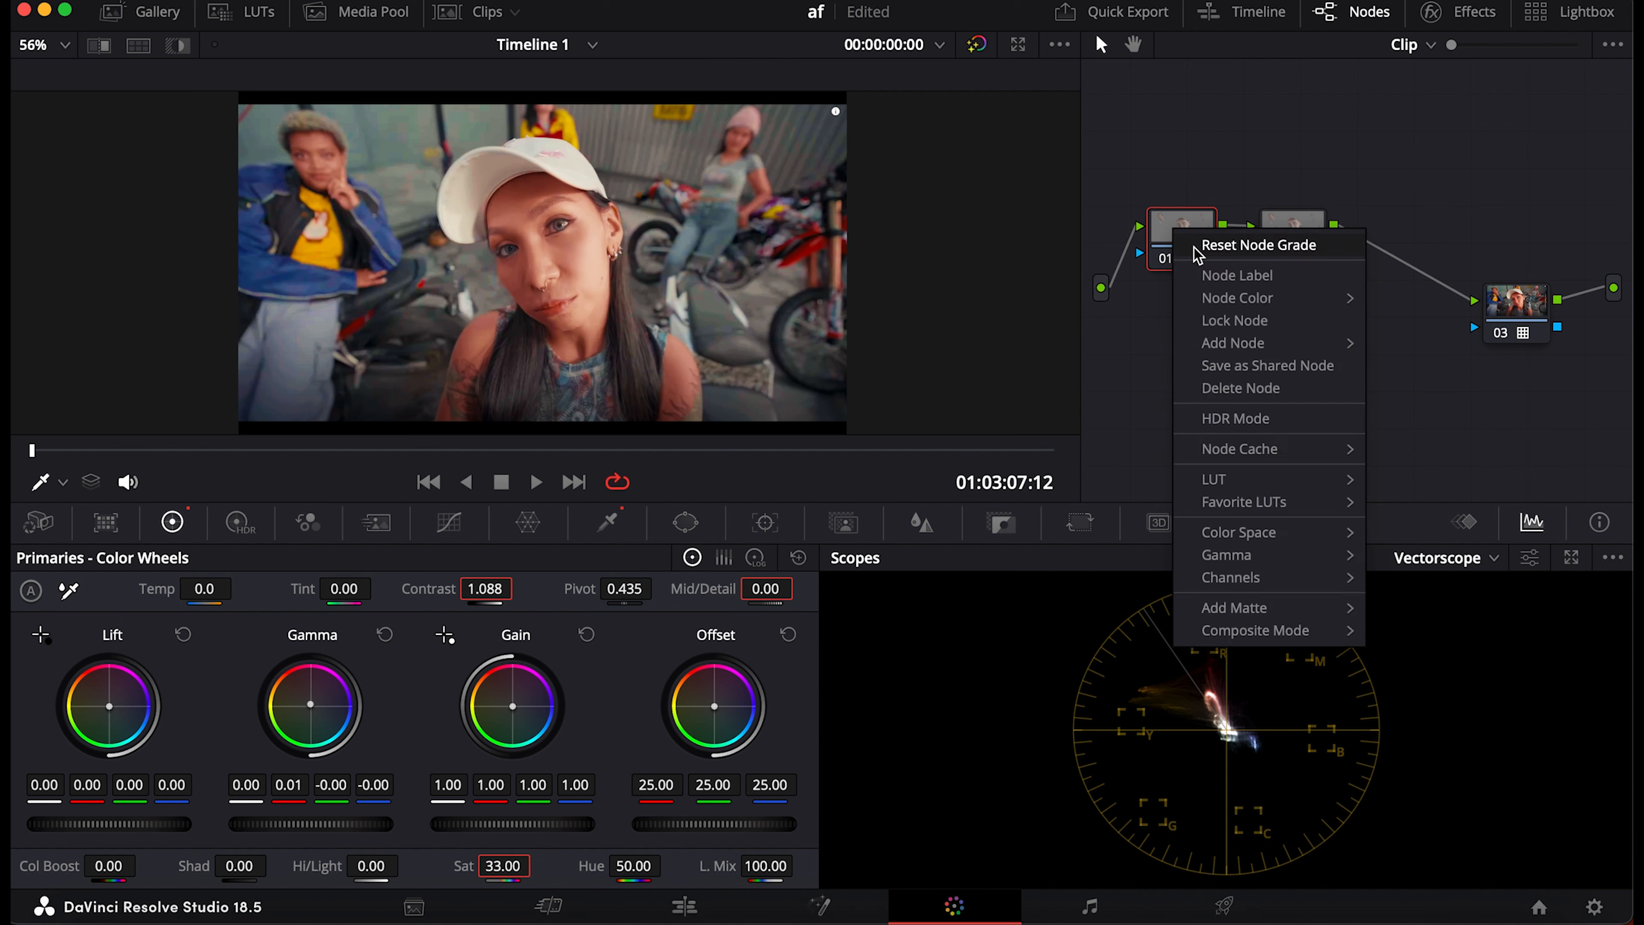
click(1198, 246)
- Sample the seated person's yellow shirt with node 01's HSL qualifier and widen the hue range, checking the selection with Highlight
click(611, 528)
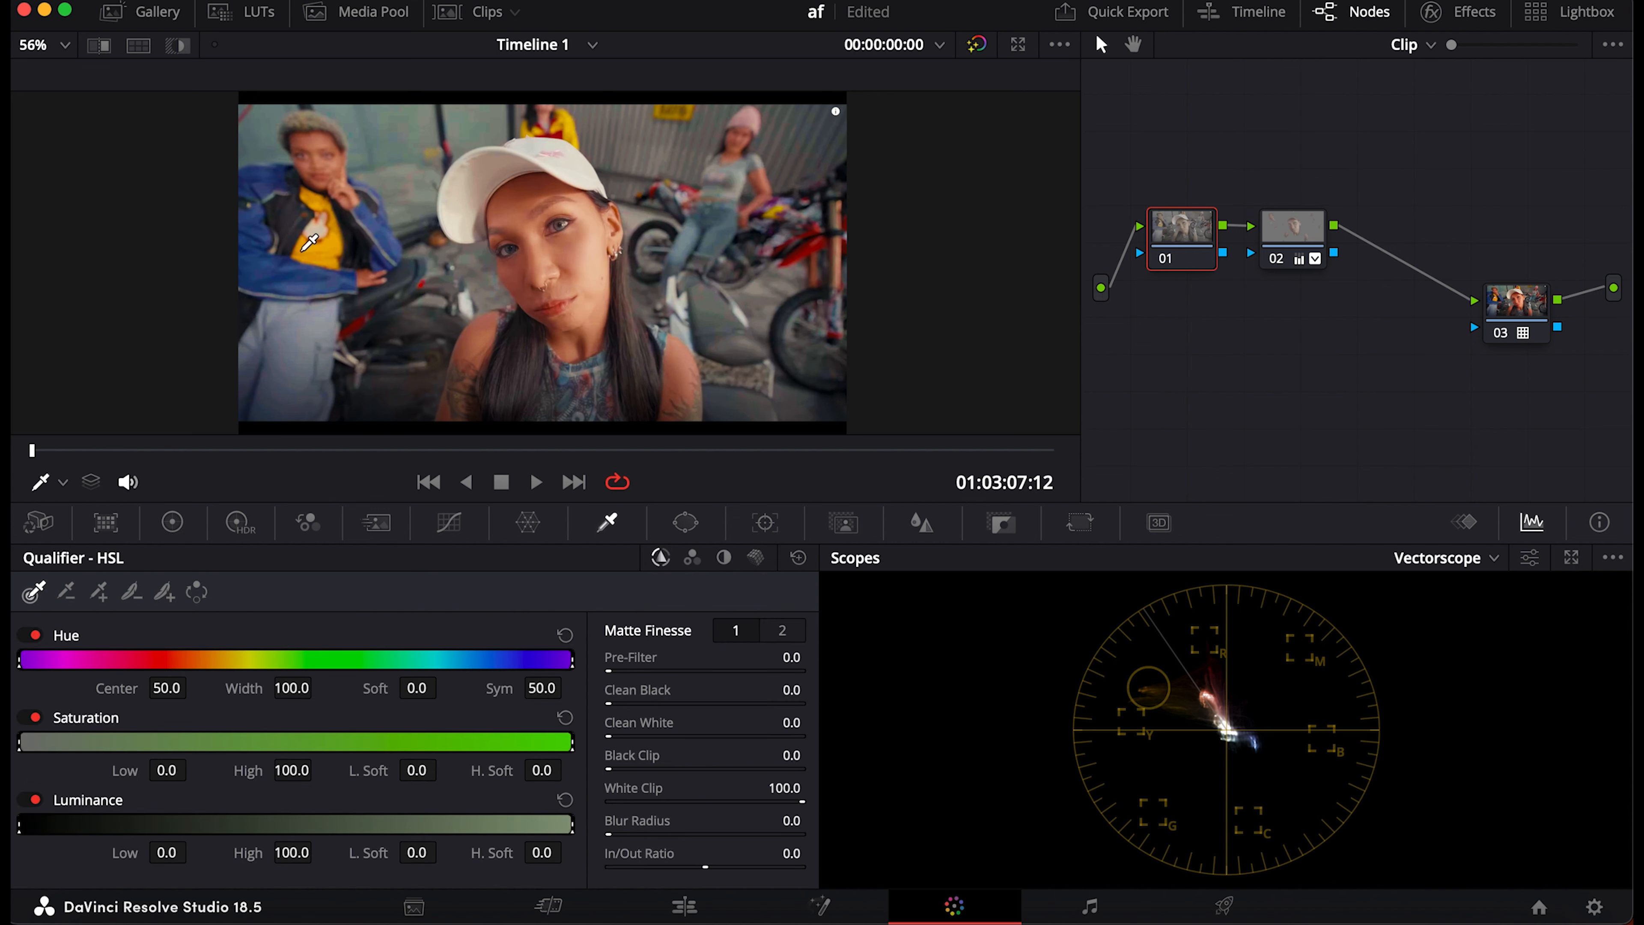
click(332, 239)
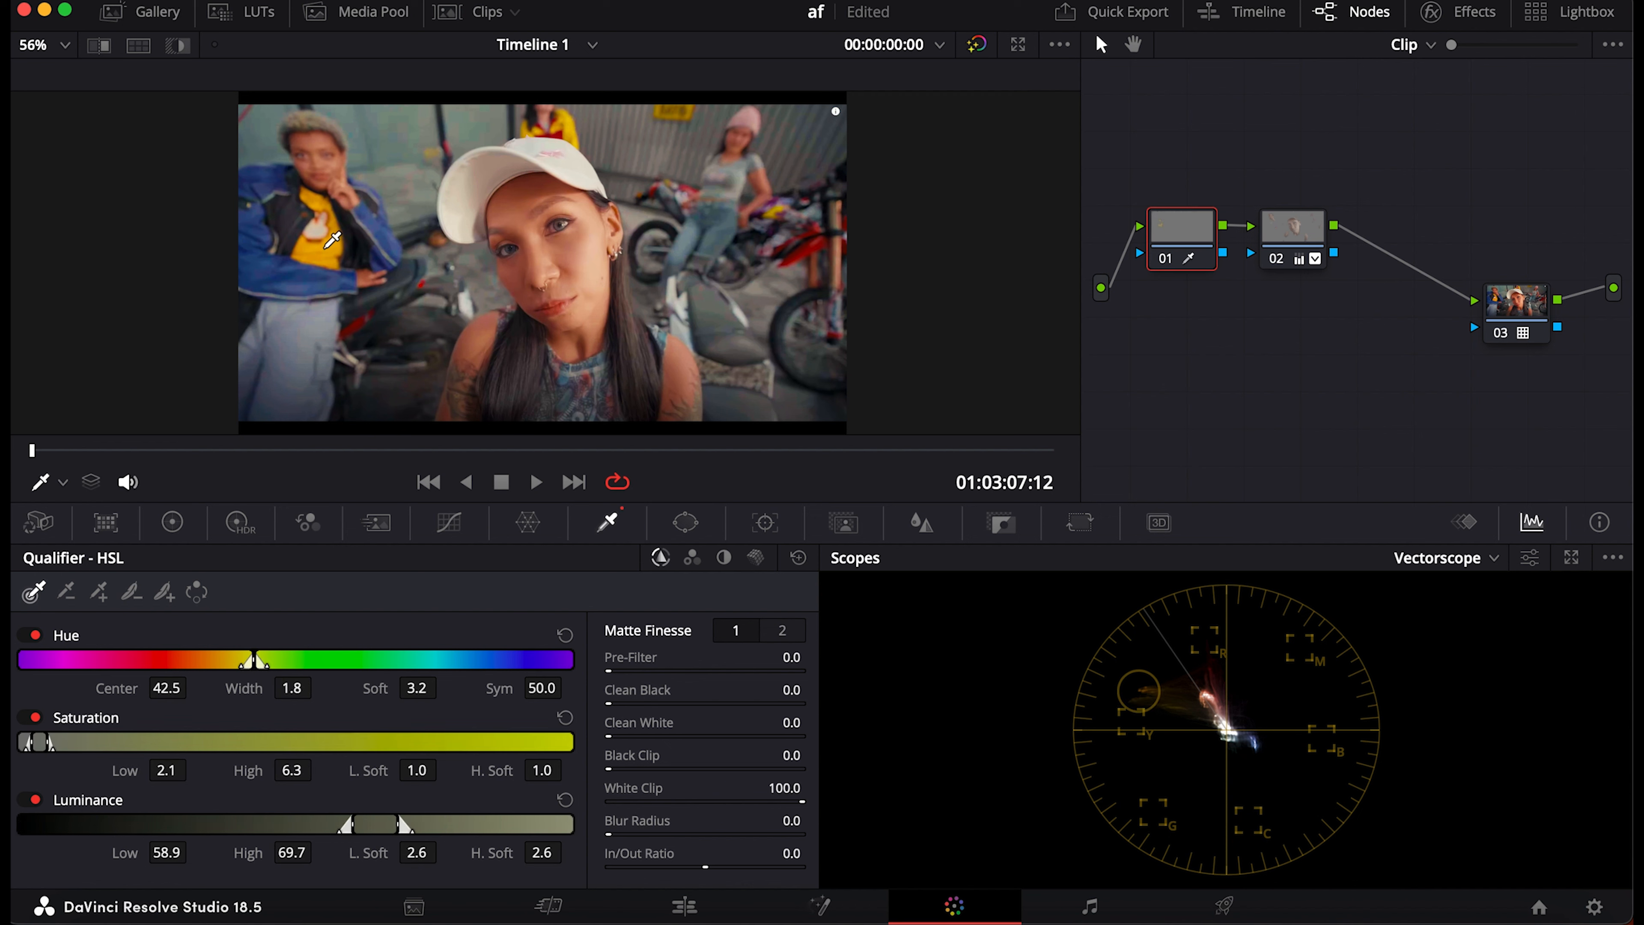
key(shift+h)
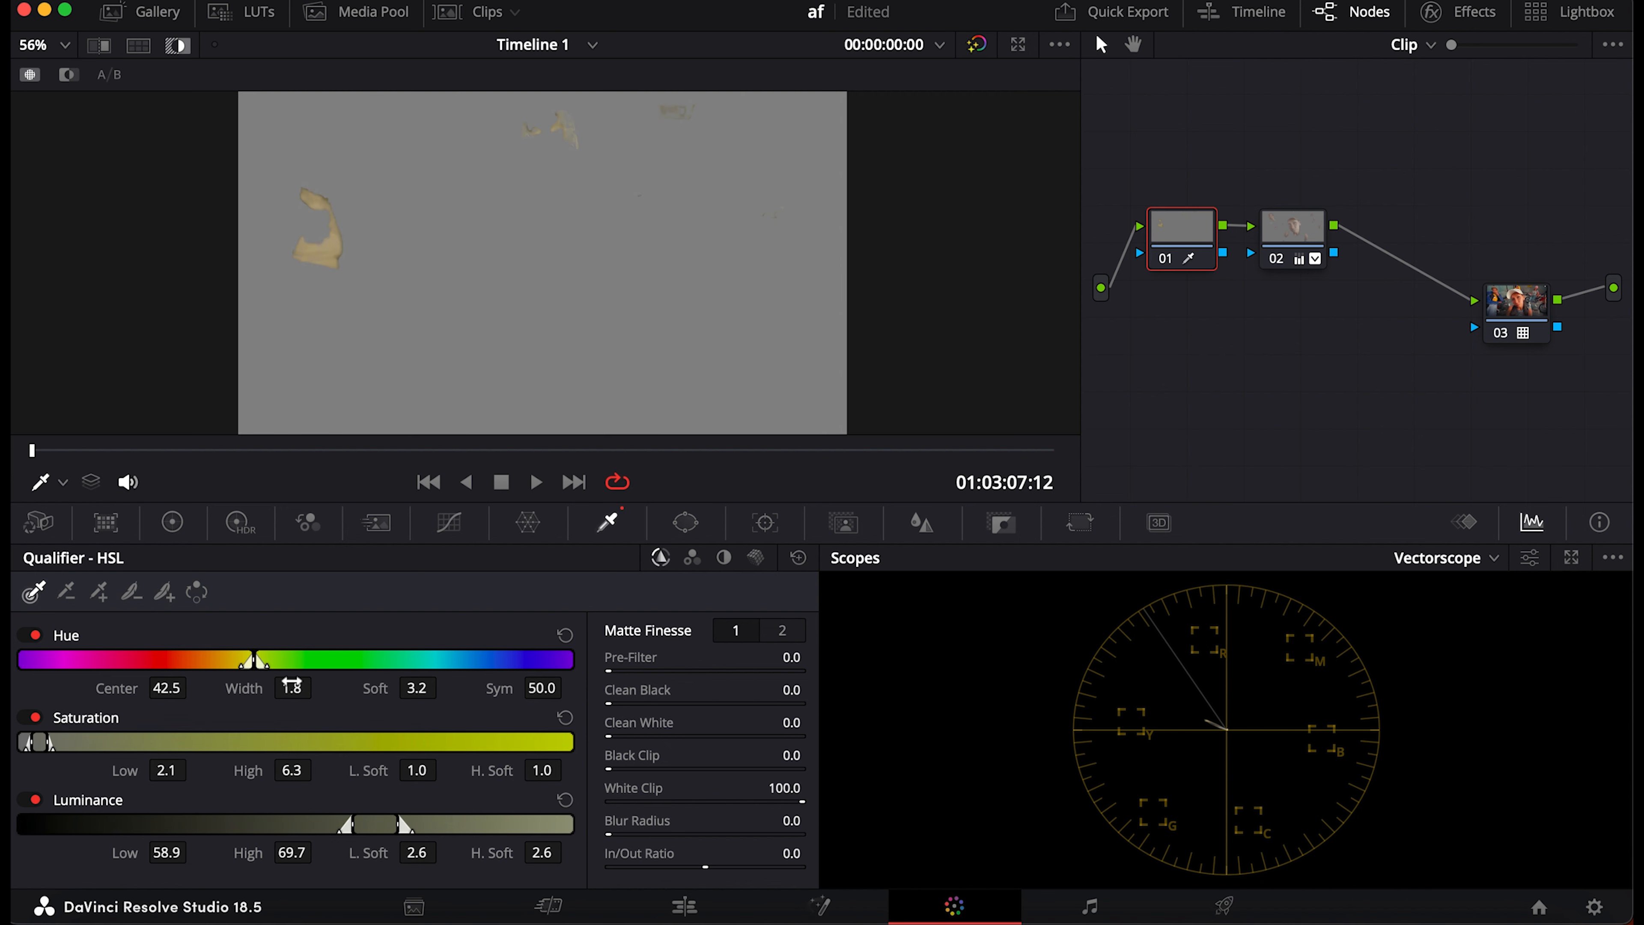
drag(291, 685, 318, 686)
click(180, 54)
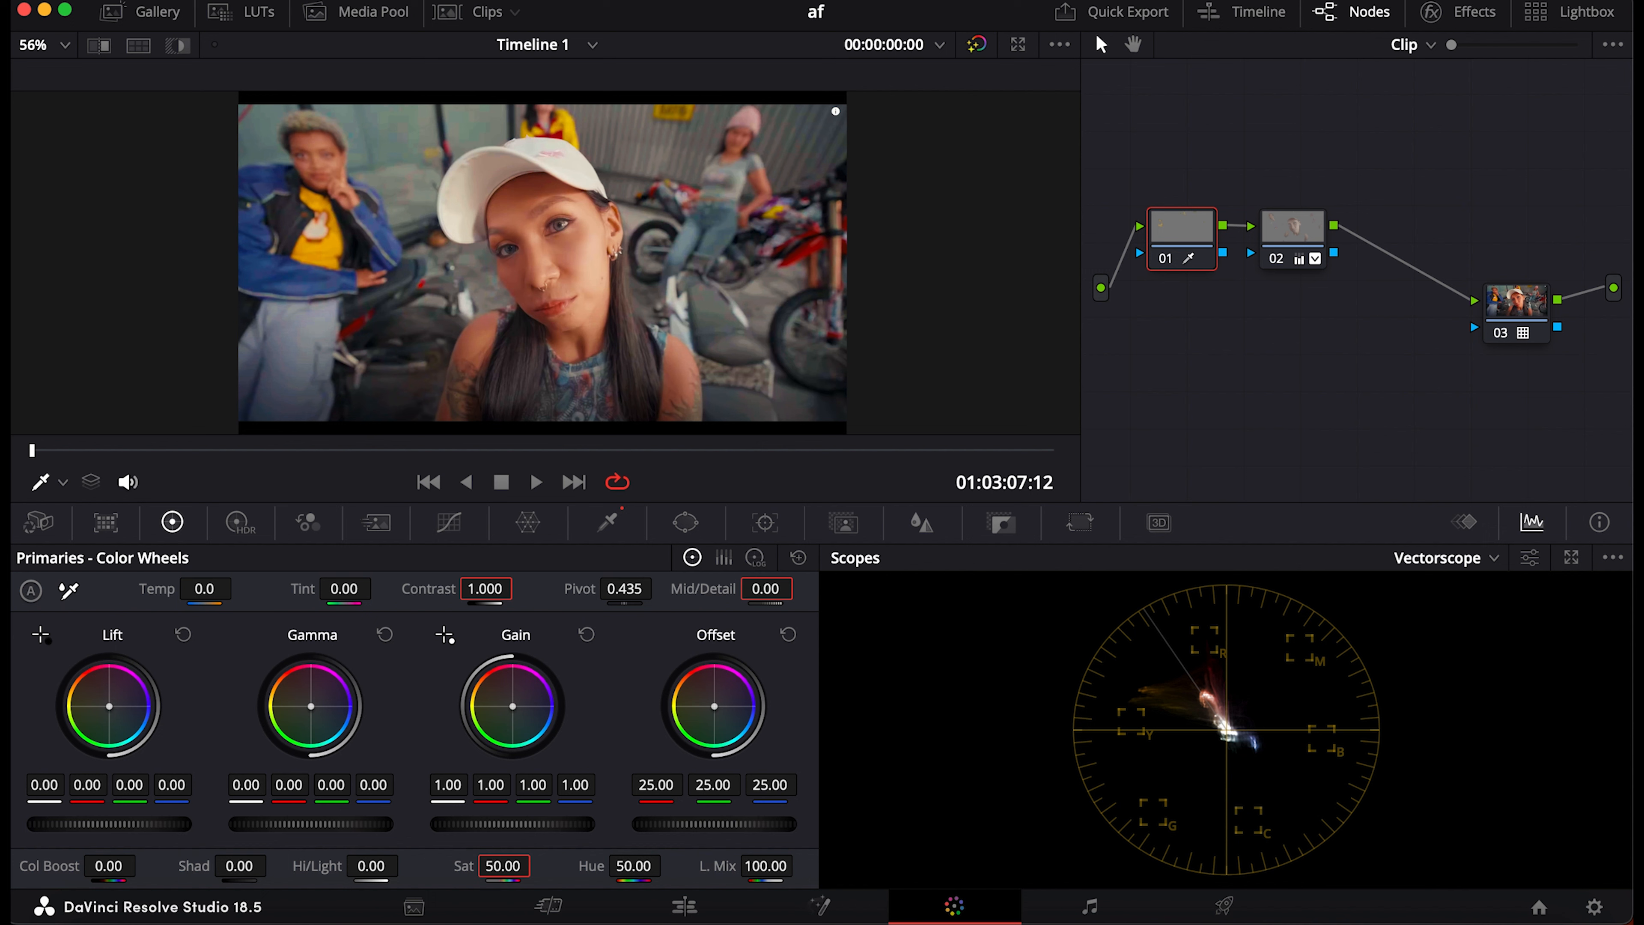
- Shift the yellow shirt's gamma toward orange, finishing at red 0.03 and blue -0.09
drag(311, 706, 299, 696)
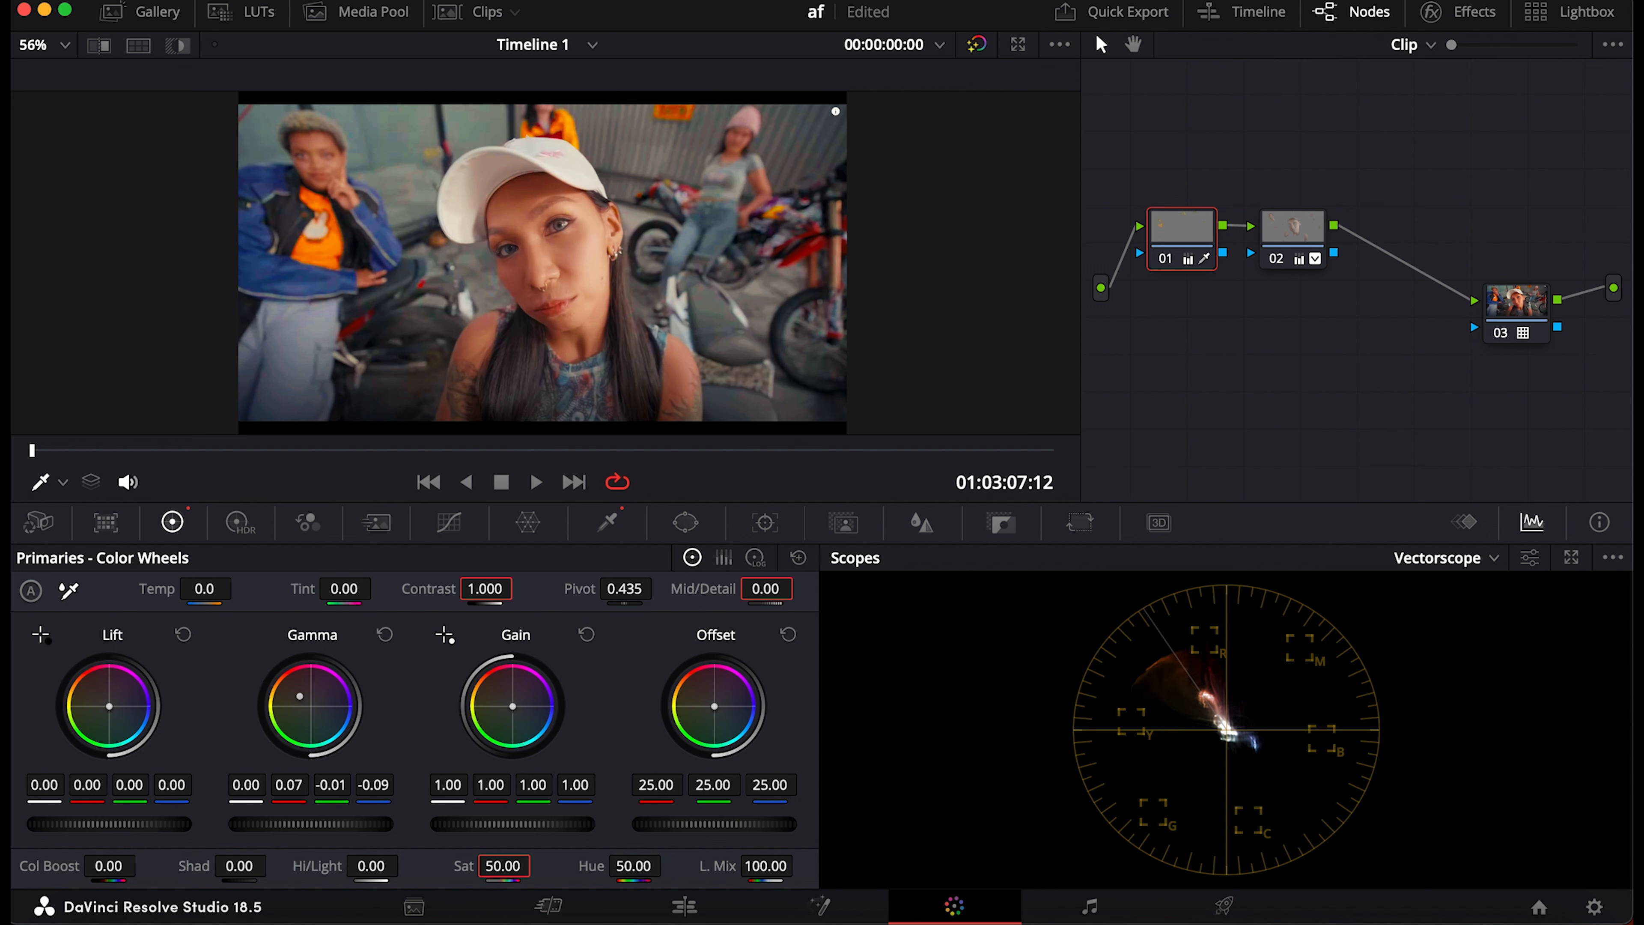
drag(299, 696, 300, 701)
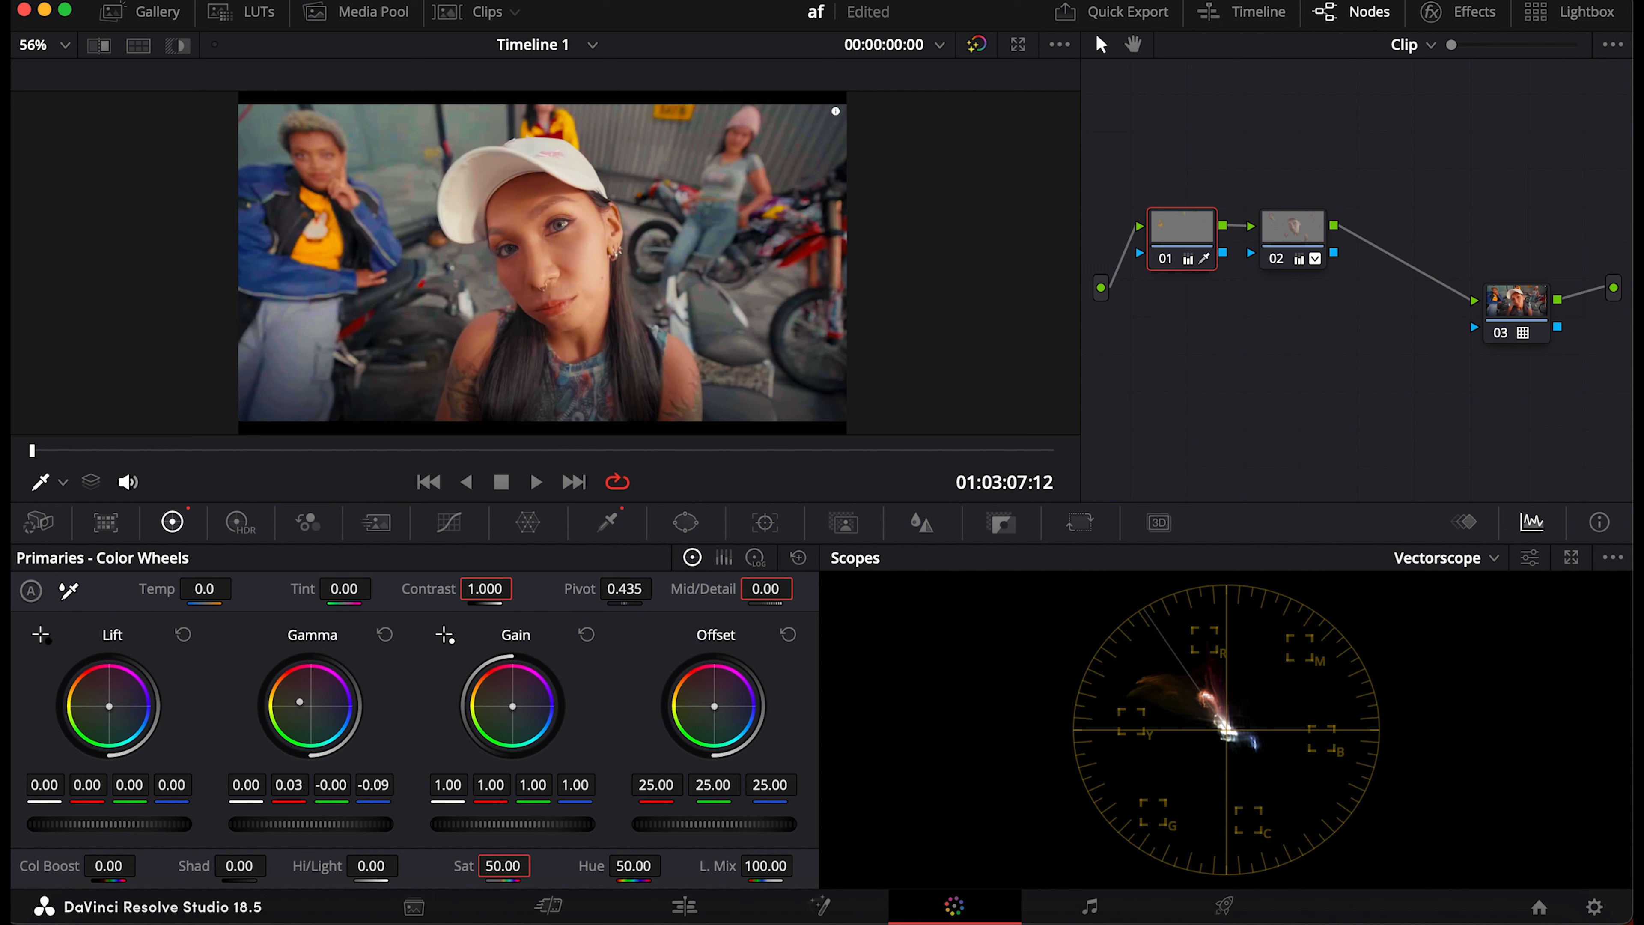